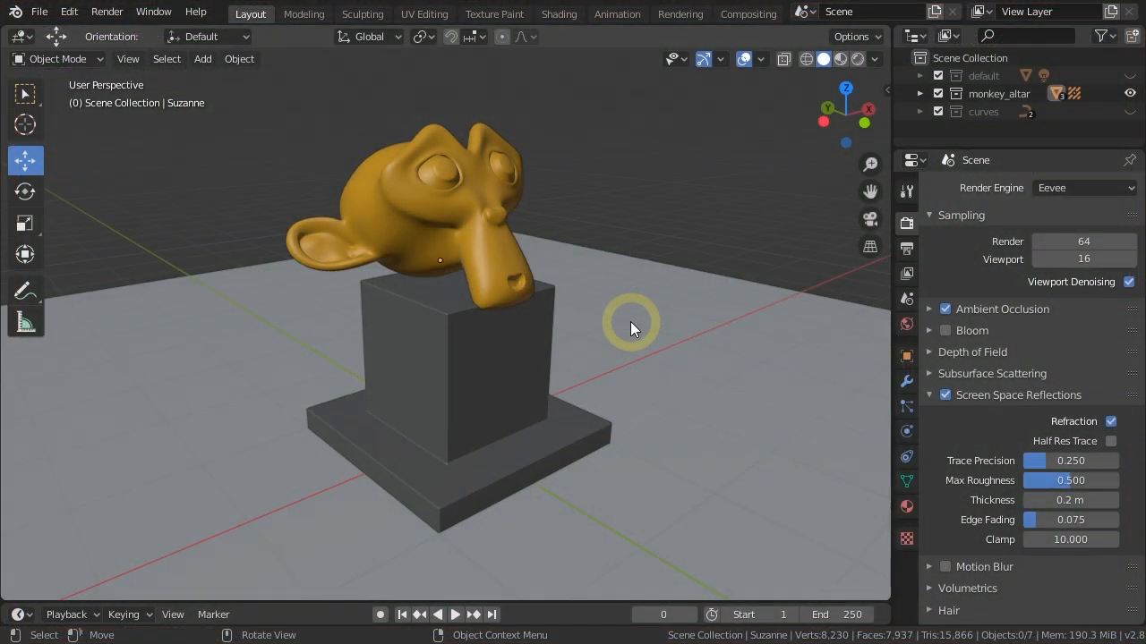
- Render an image of the monkey altar scene
left_click(107, 13)
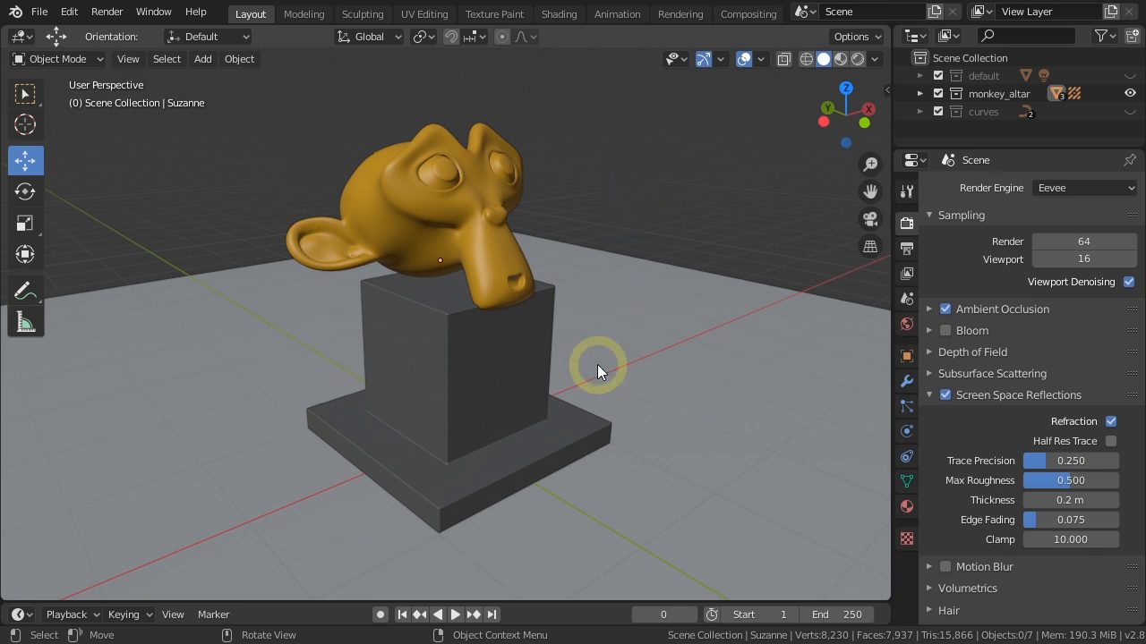
key("F12")
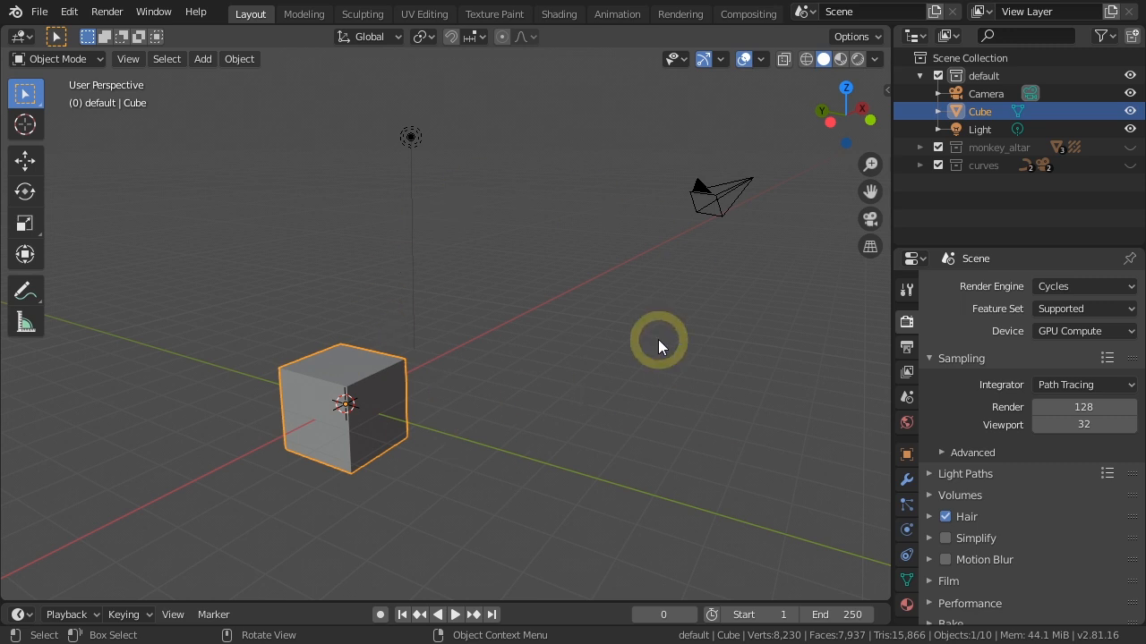
- Select the scene's camera and toggle the viewport between its view and the user perspective
left_click(721, 209)
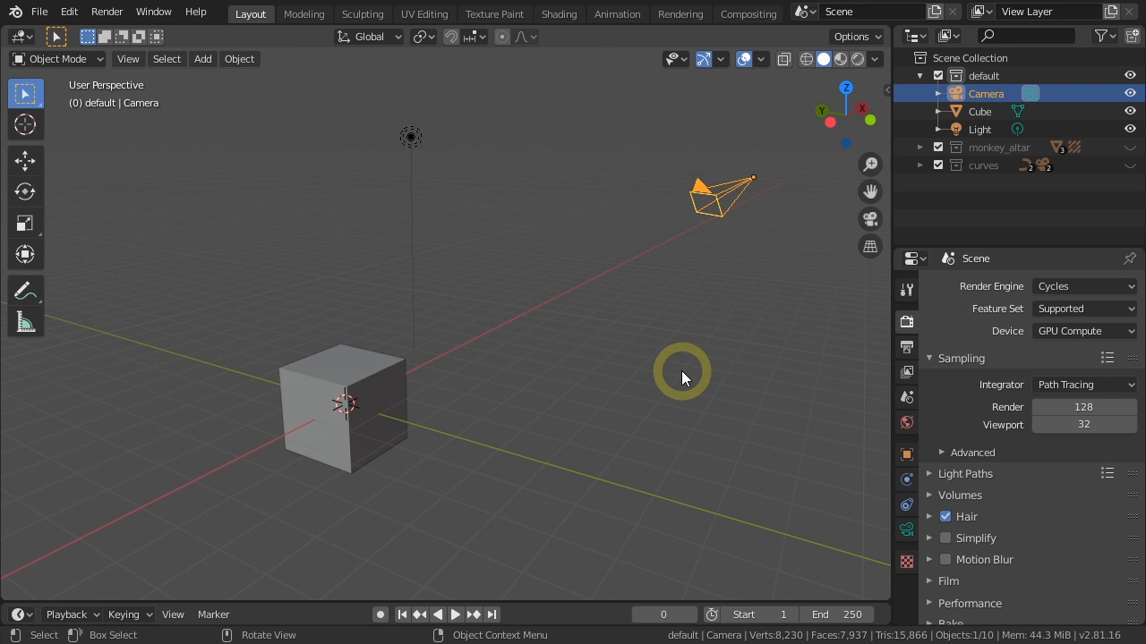
key("KP_0")
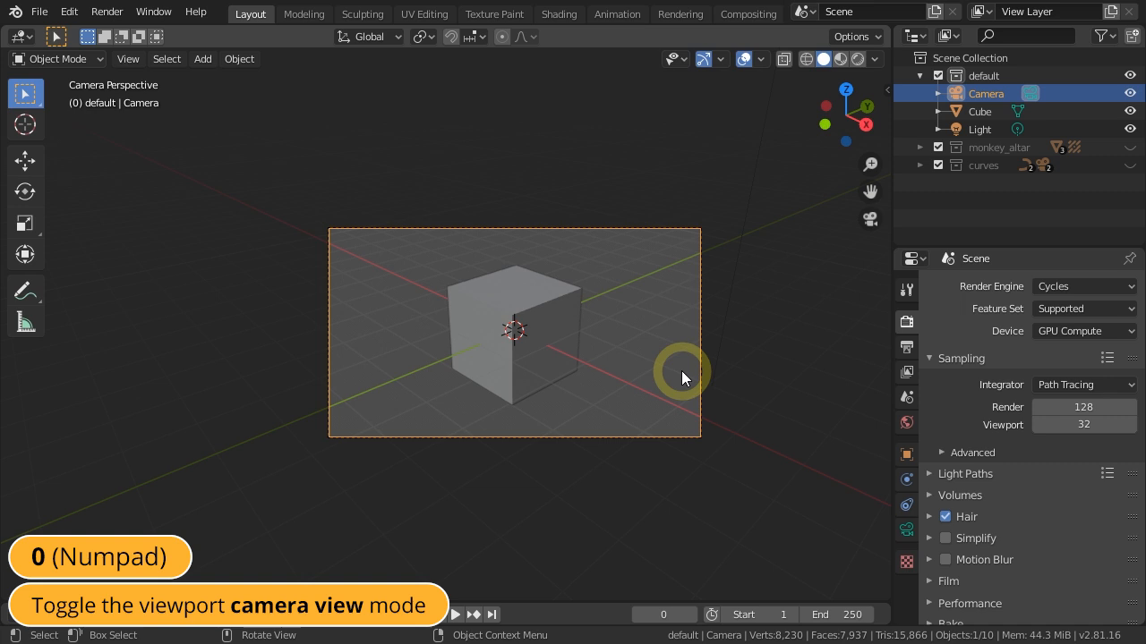
scroll(681, 370, "up", 1)
middle_click_drag(600, 341, 583, 341, "shift")
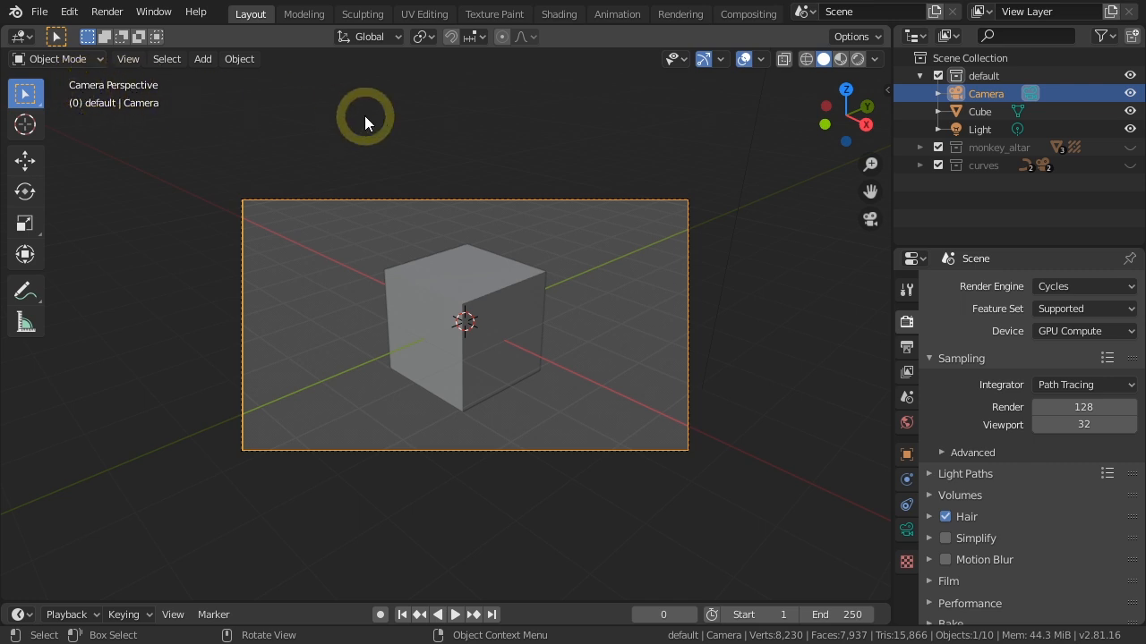
key("KP_0")
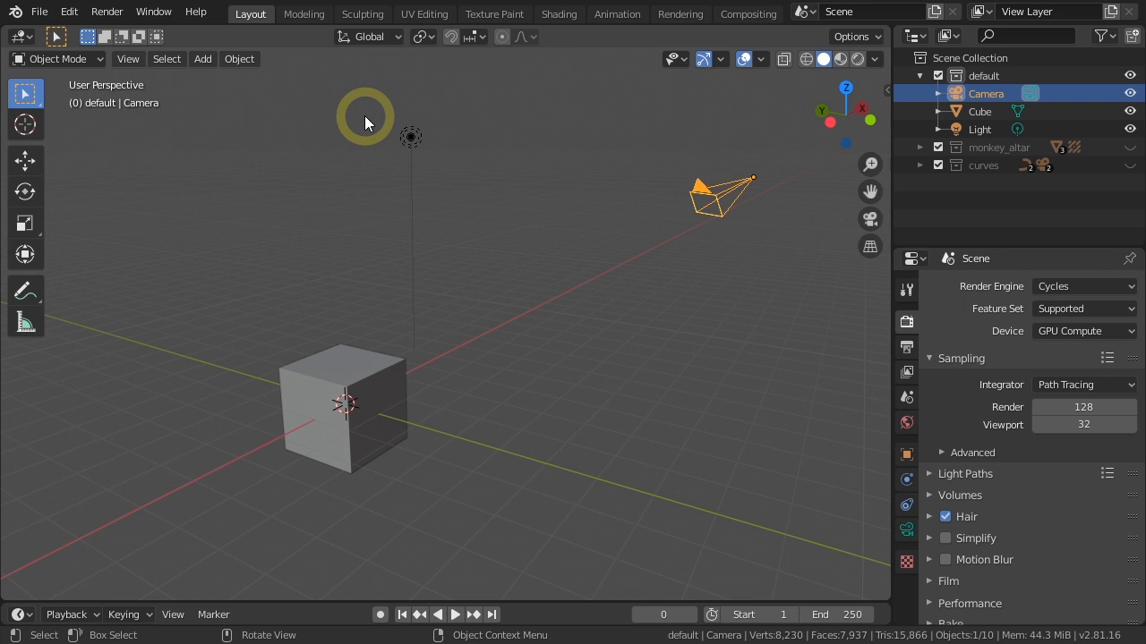
key("KP_0")
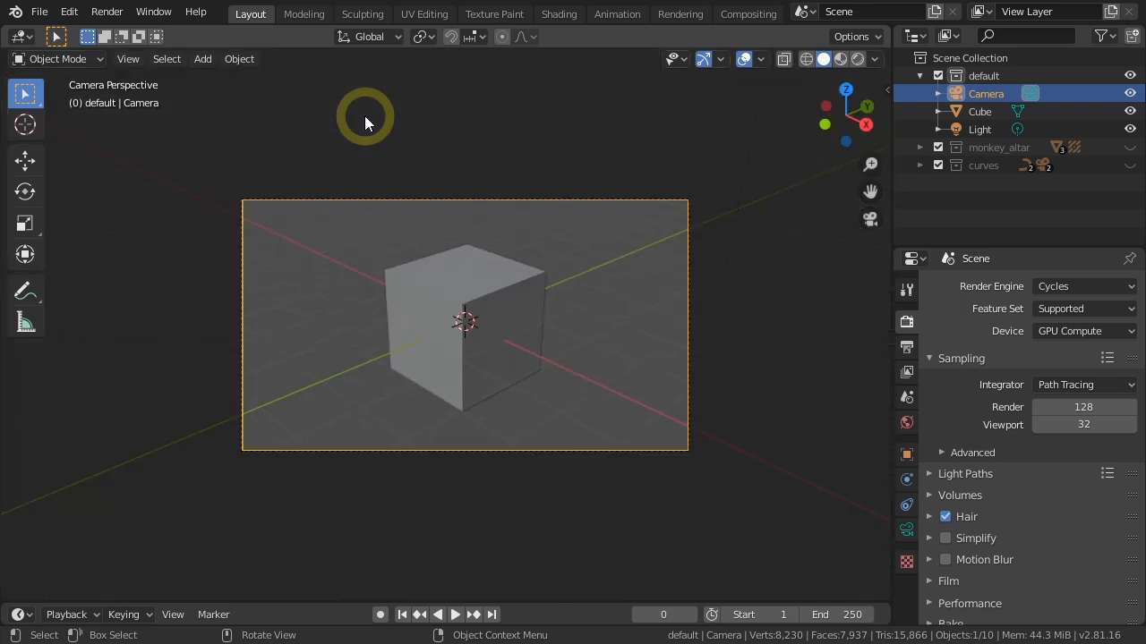
middle_click_drag(384, 286, 565, 324)
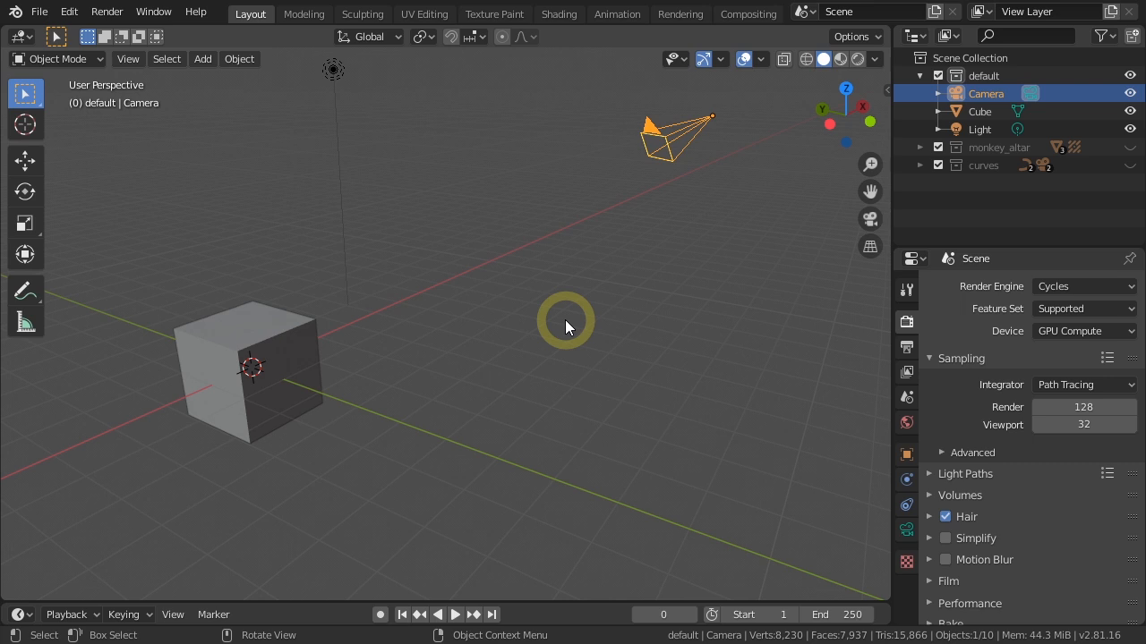
left_click(870, 219)
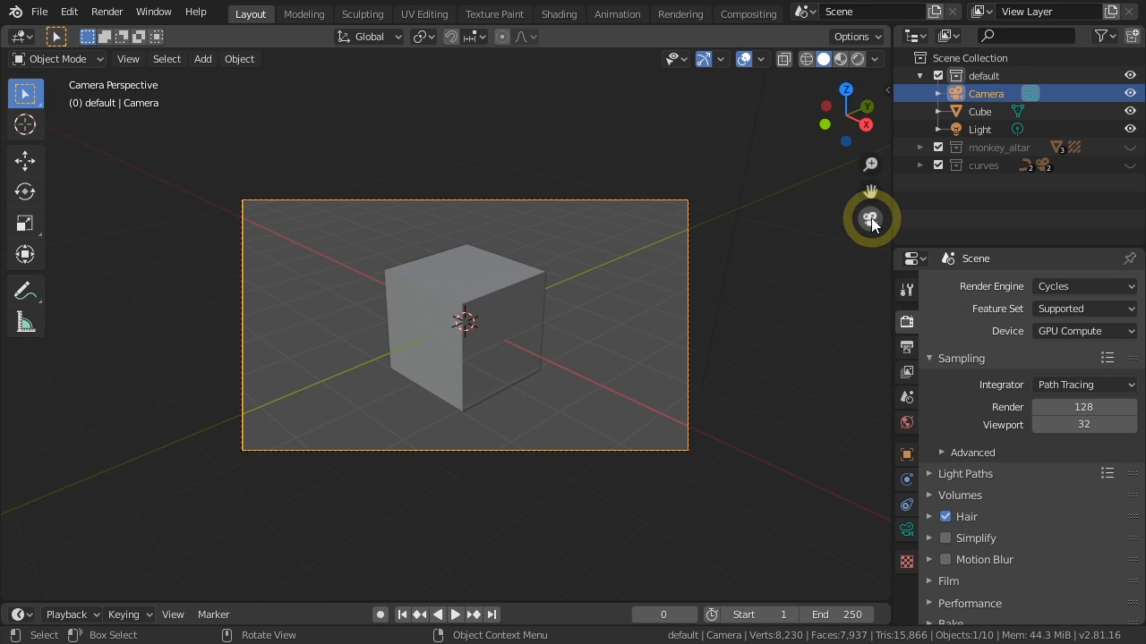
left_click(869, 219)
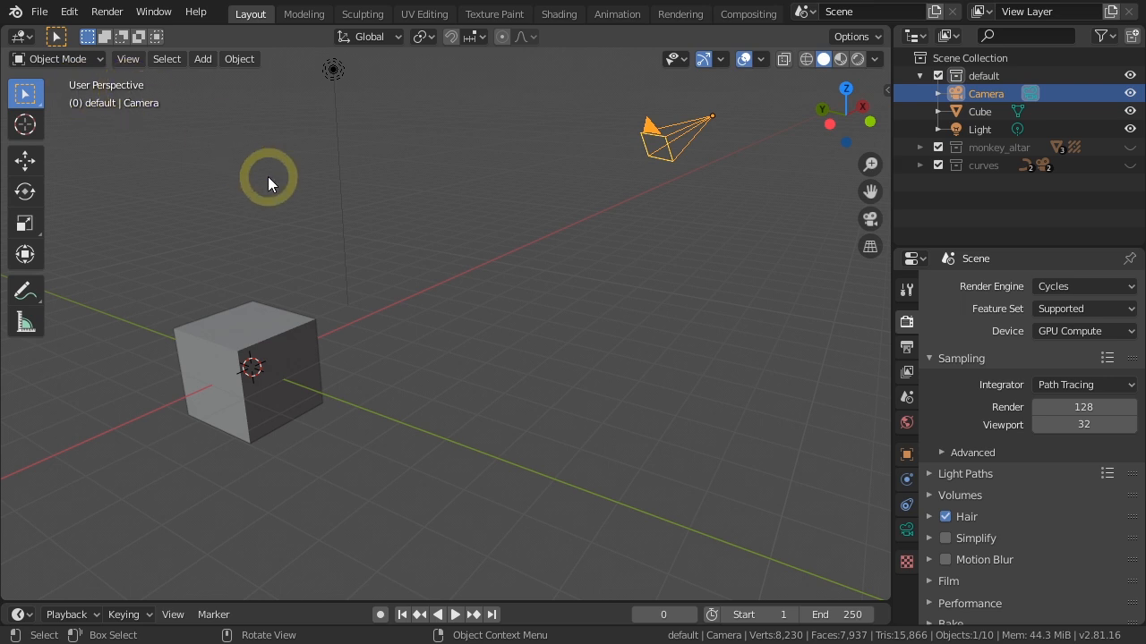
middle_click_drag(455, 286, 497, 321, "shift")
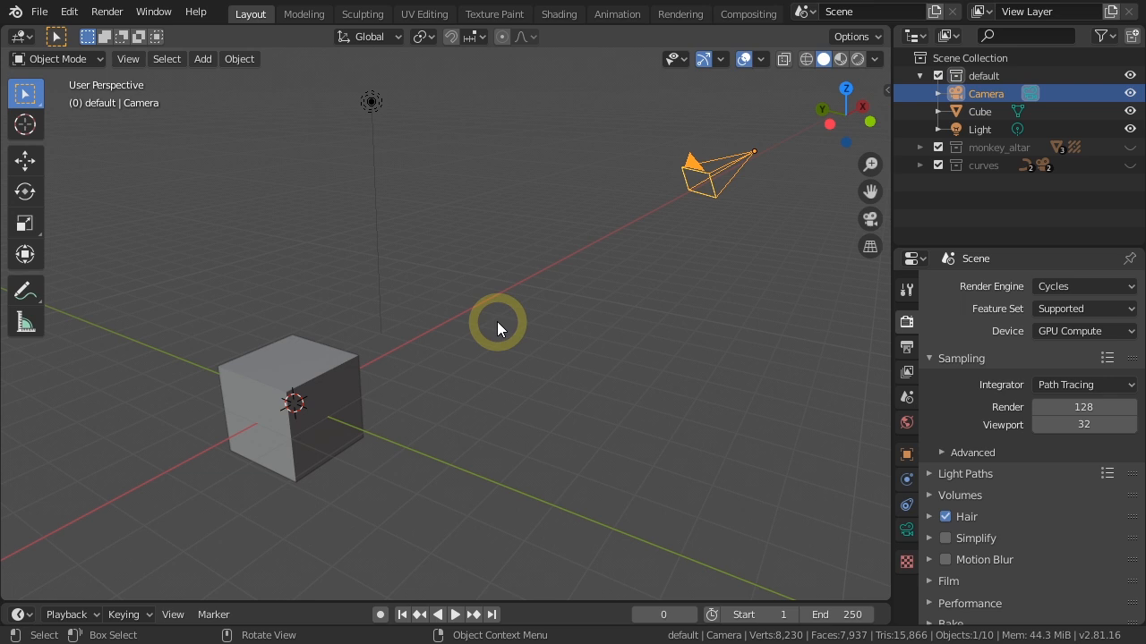
- Switch the viewport to the Camera viewpoint and return to the user perspective
left_click(127, 60)
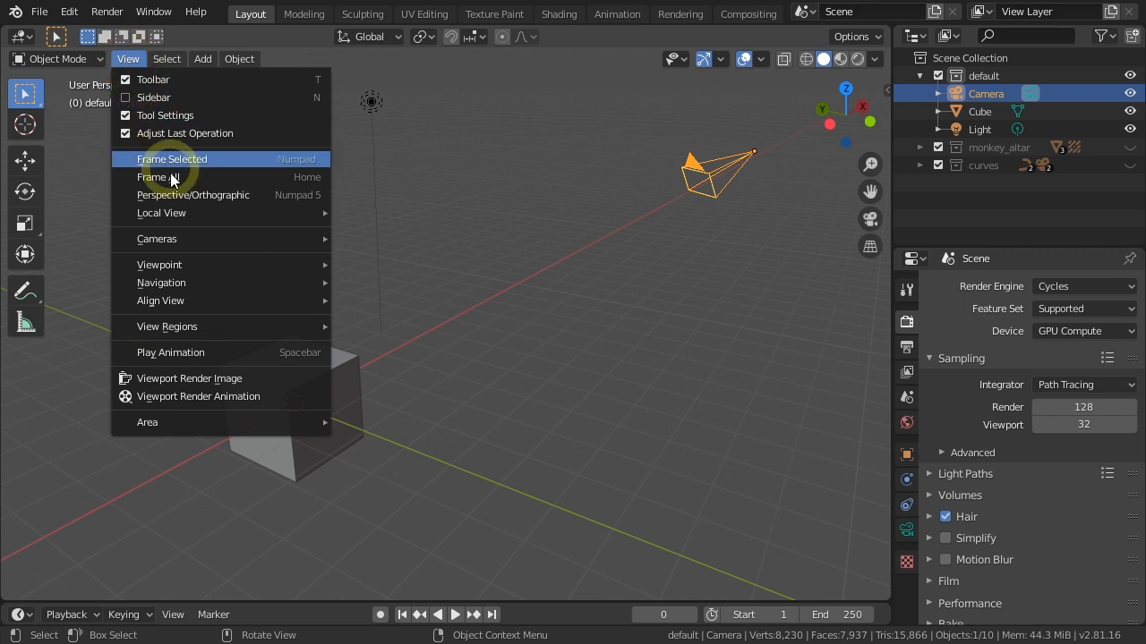
mouse_move(175, 242)
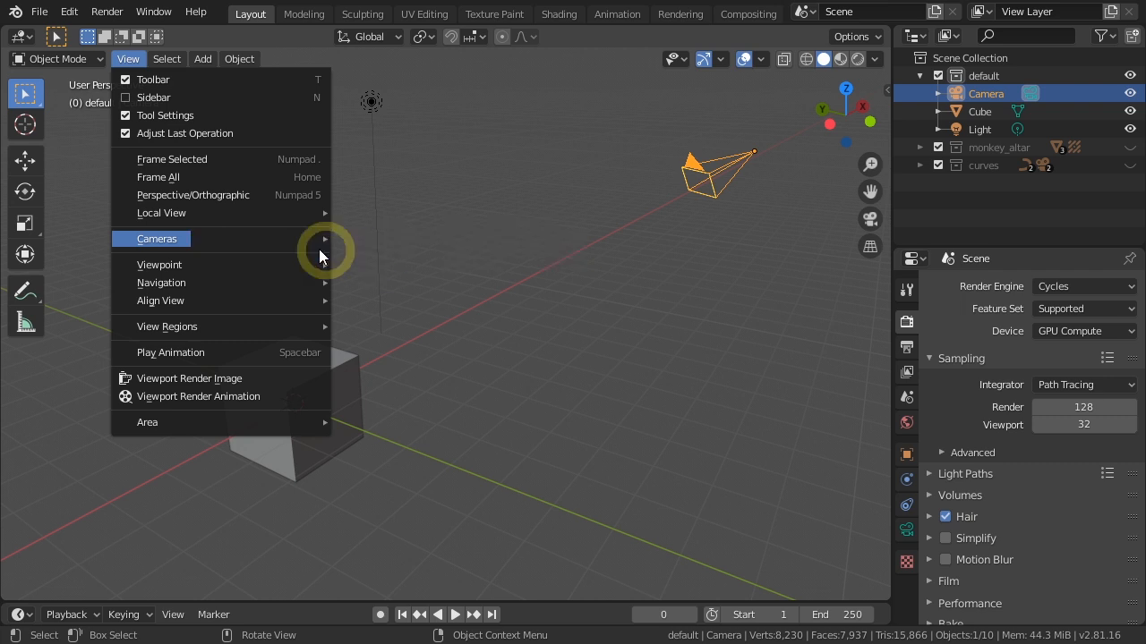
mouse_move(154, 267)
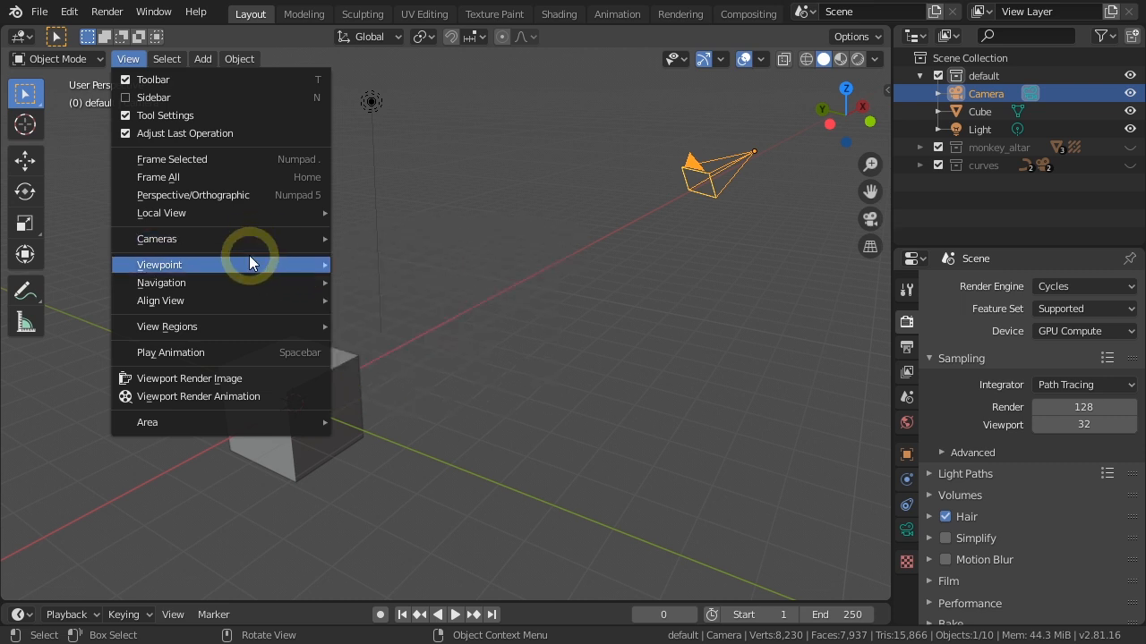
mouse_move(249, 258)
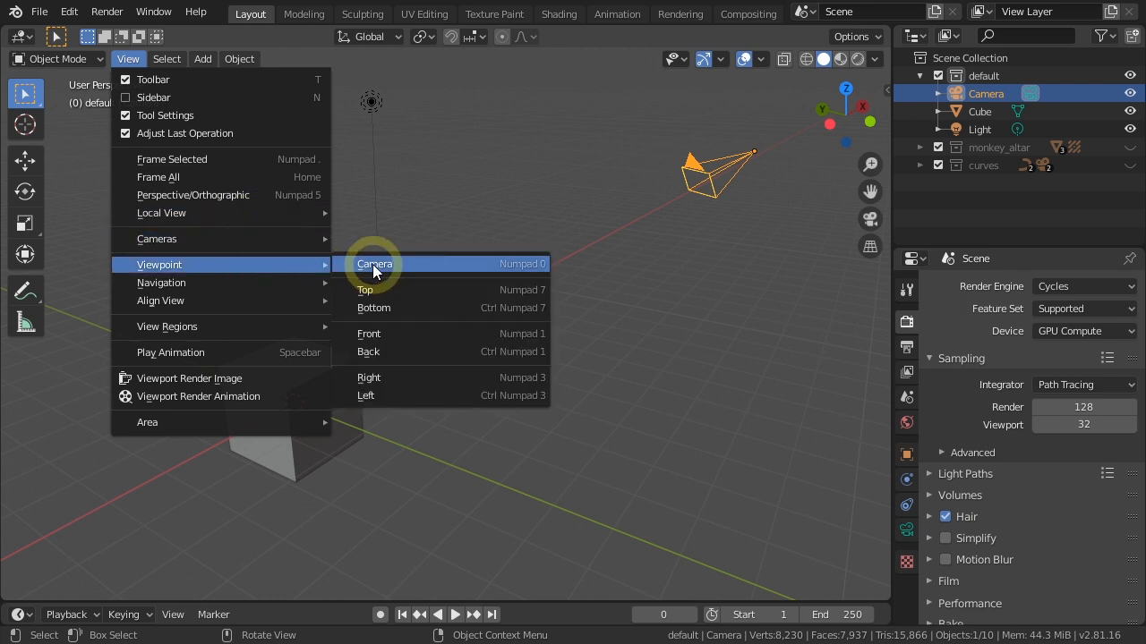
left_click(372, 264)
key("KP_0")
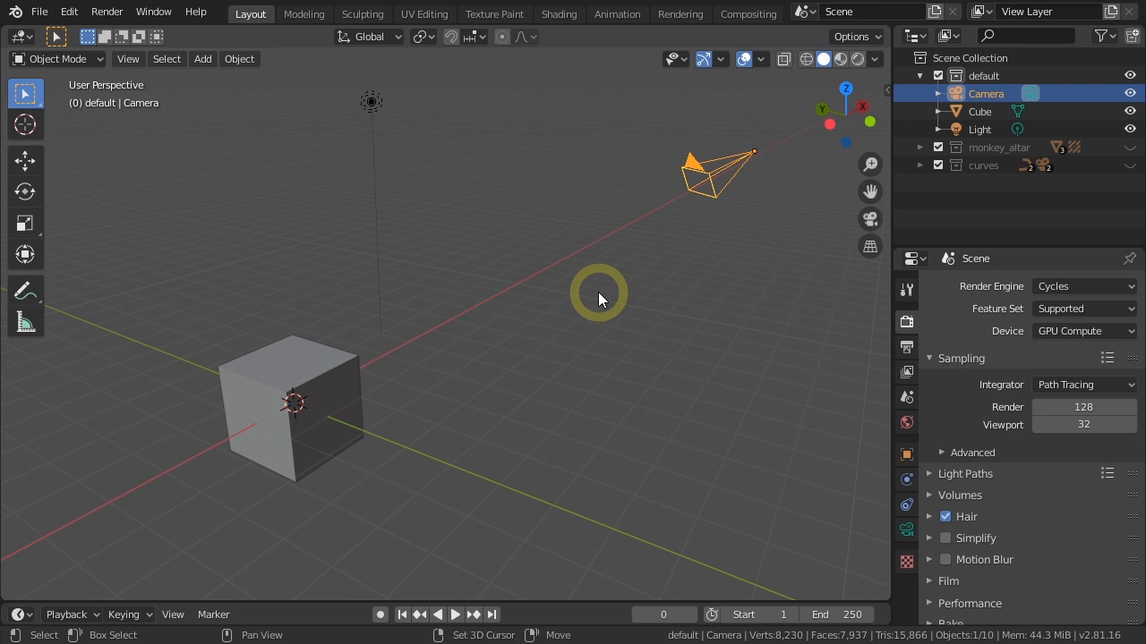
- Add a second camera, place it between the cube and the original camera, and rotate it about the global Z axis
key("shift+a")
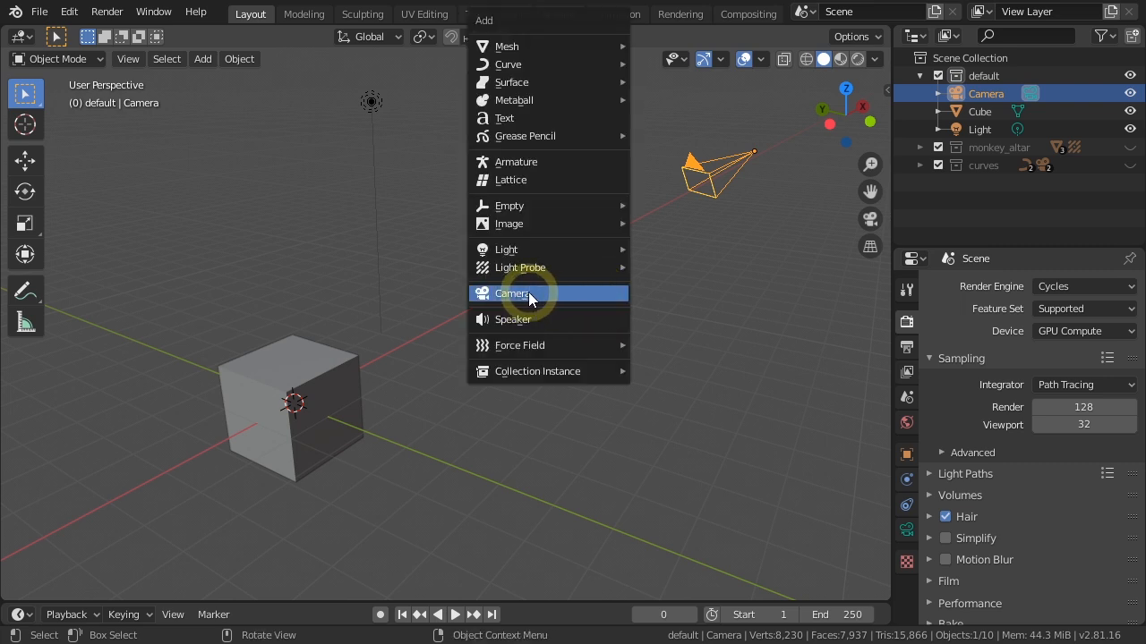
left_click(529, 294)
key("g")
left_click(596, 322)
key("r")
key("z")
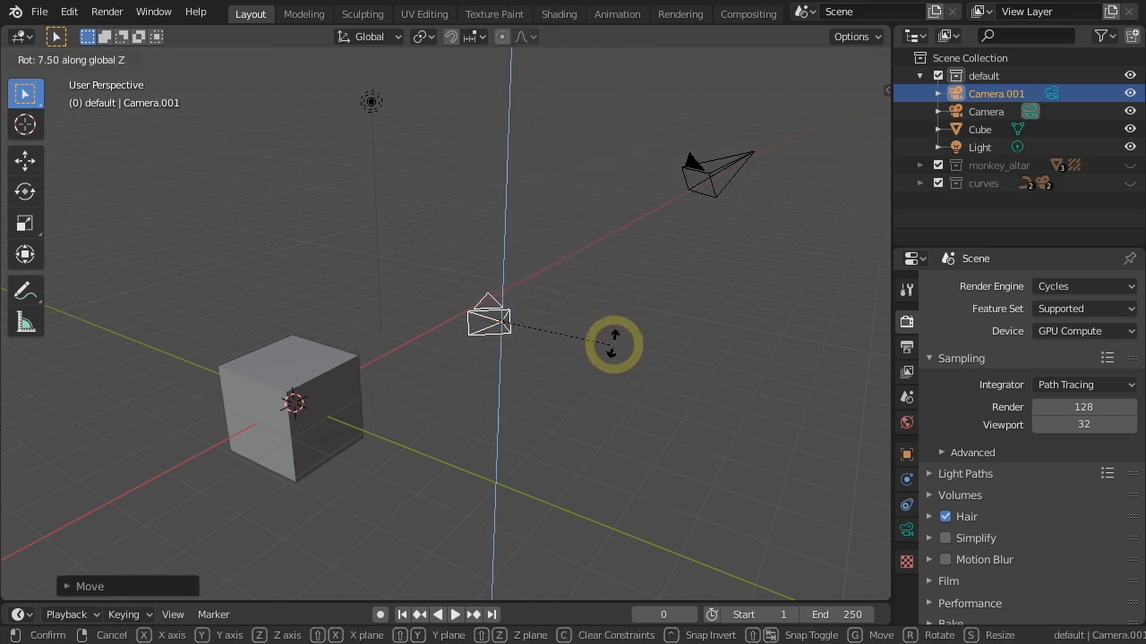
left_click(674, 301)
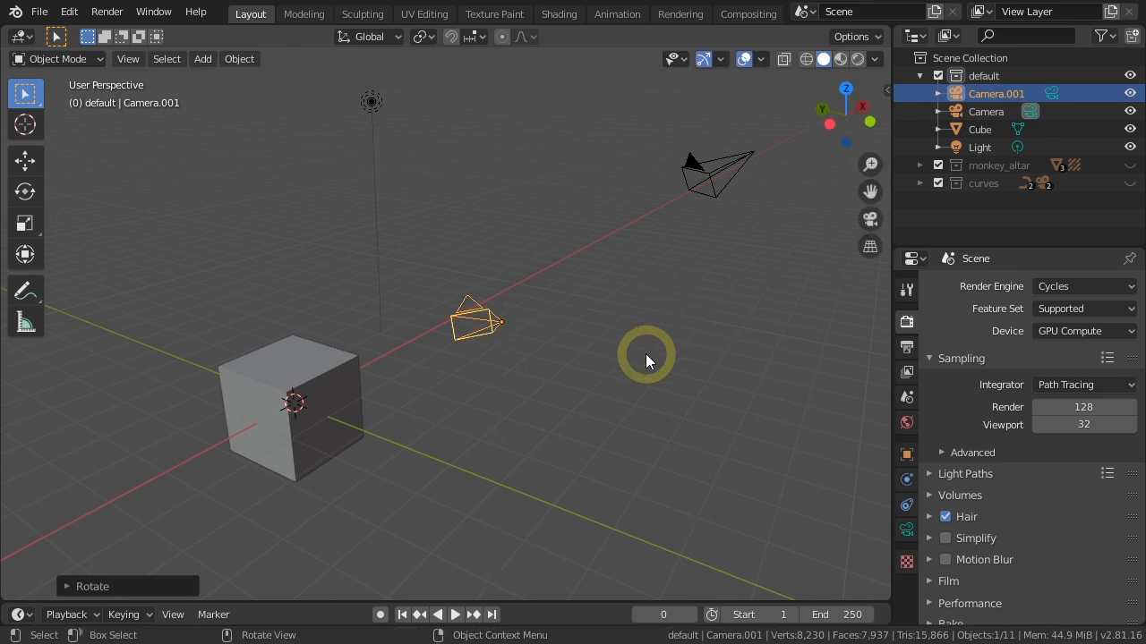
key("s")
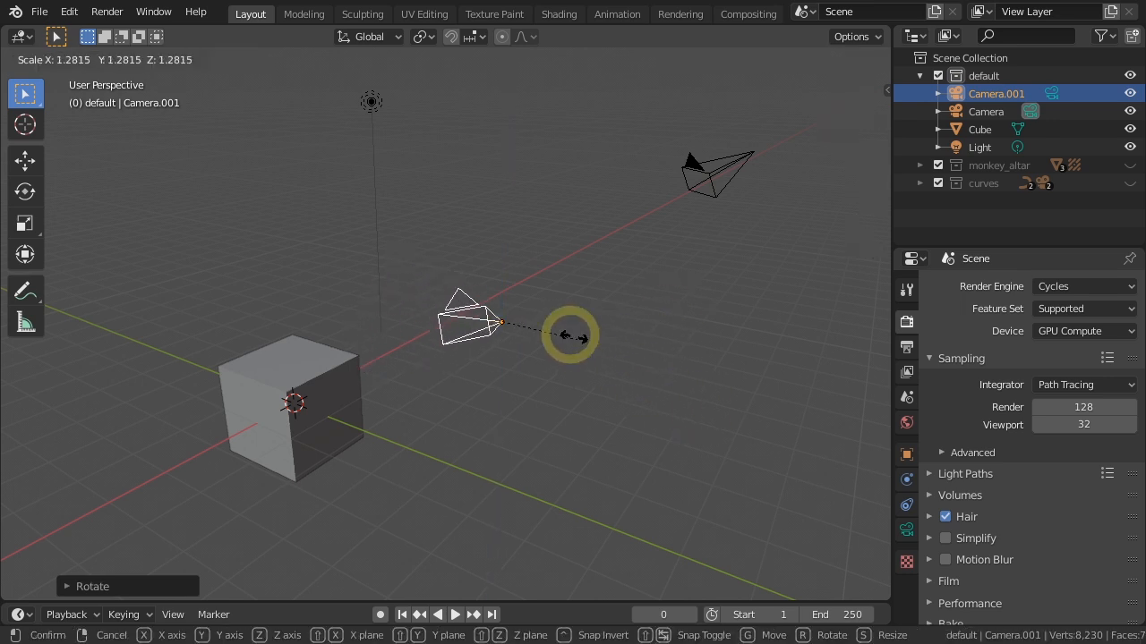
right_click(680, 404)
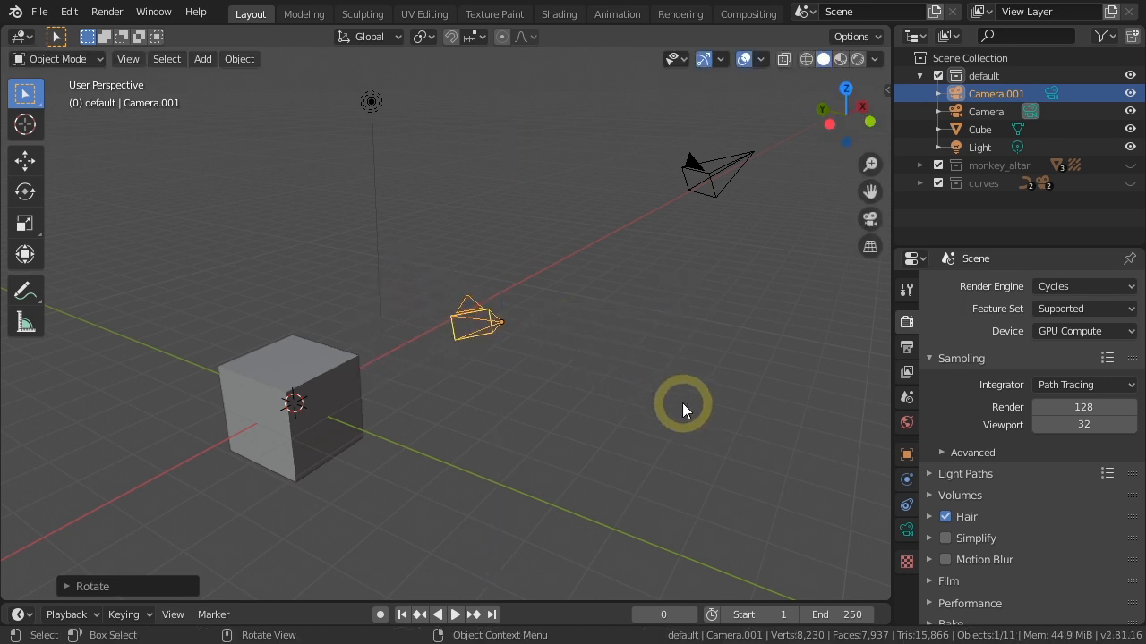
- Add a third camera and move it to the opposite side of the cube from the other cameras
key("shift+a")
left_click(615, 370)
key("g")
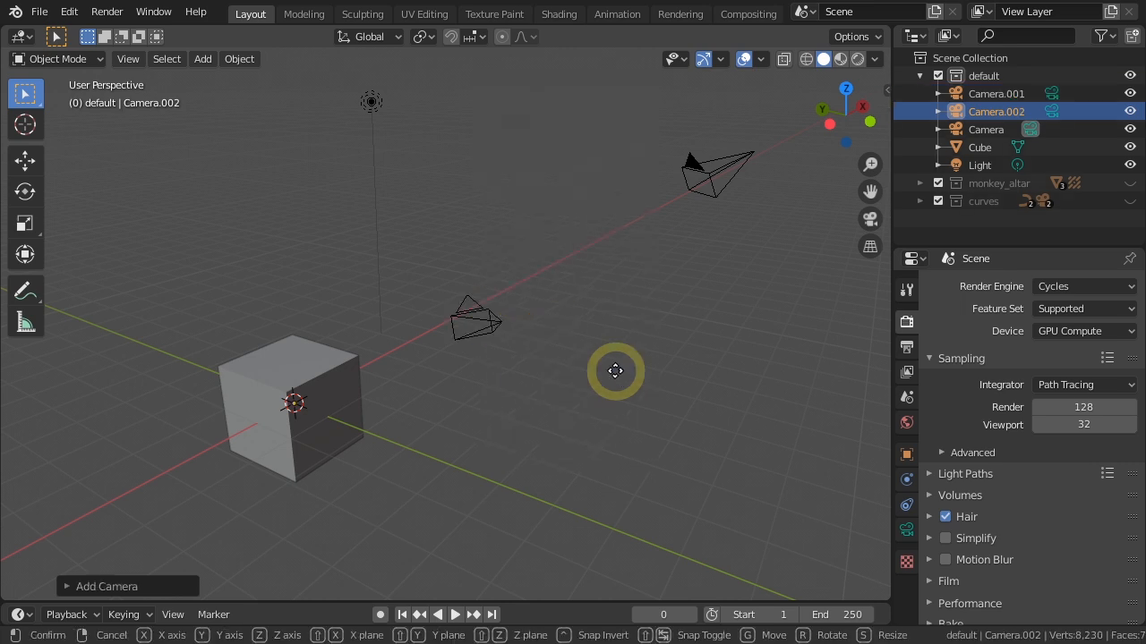
left_click(404, 358)
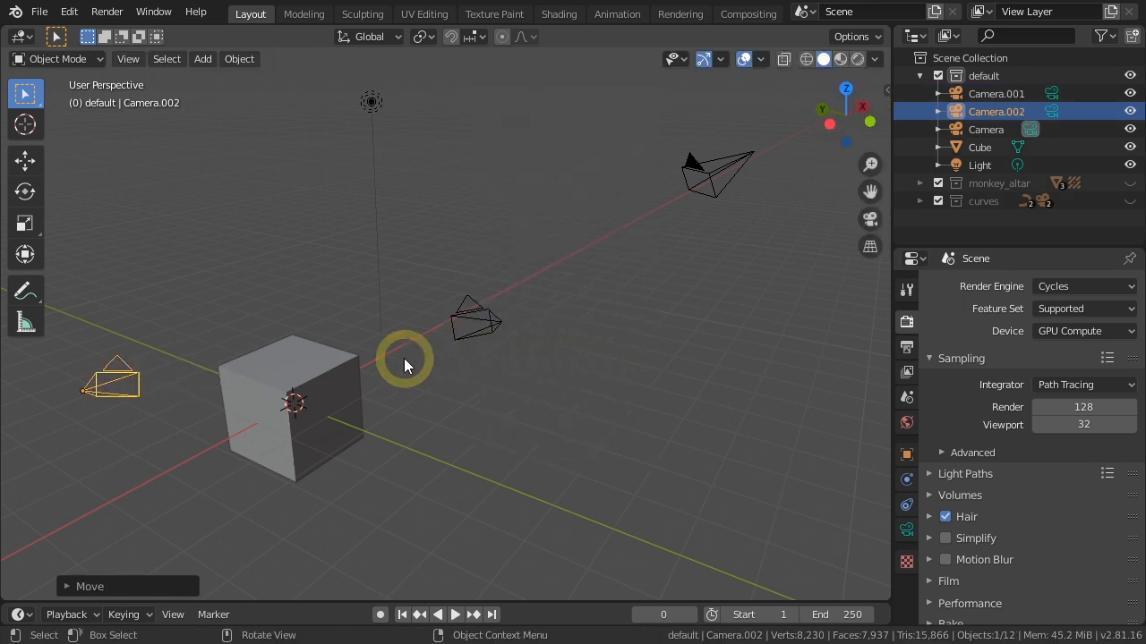
- Deselect all objects, look through the active scene camera, and return to the user perspective
left_click(616, 387)
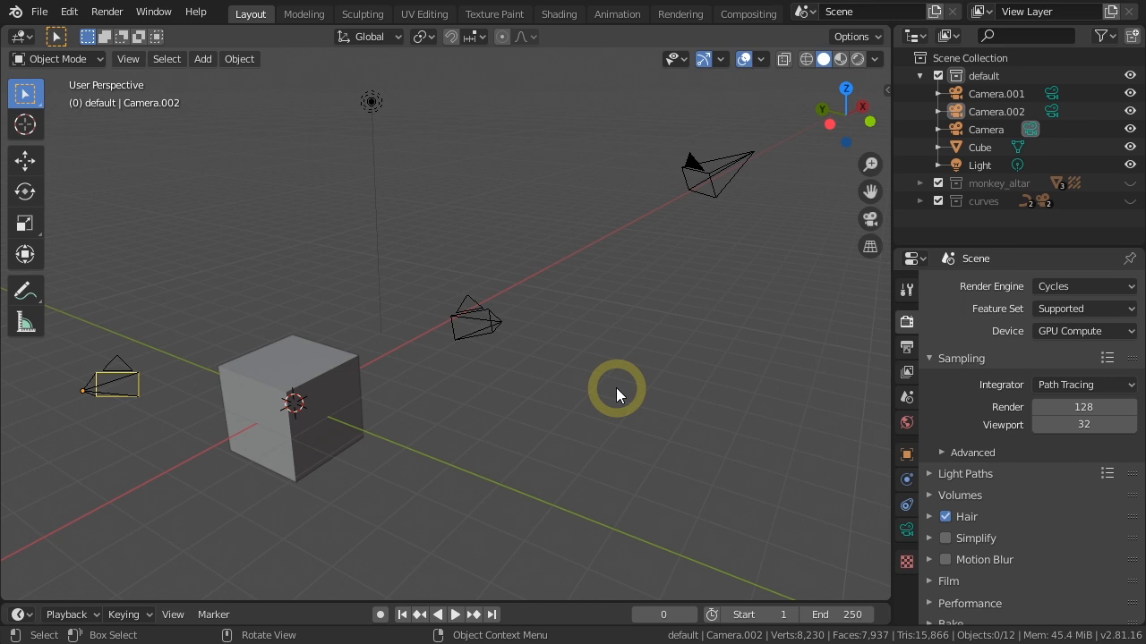
key("KP_0")
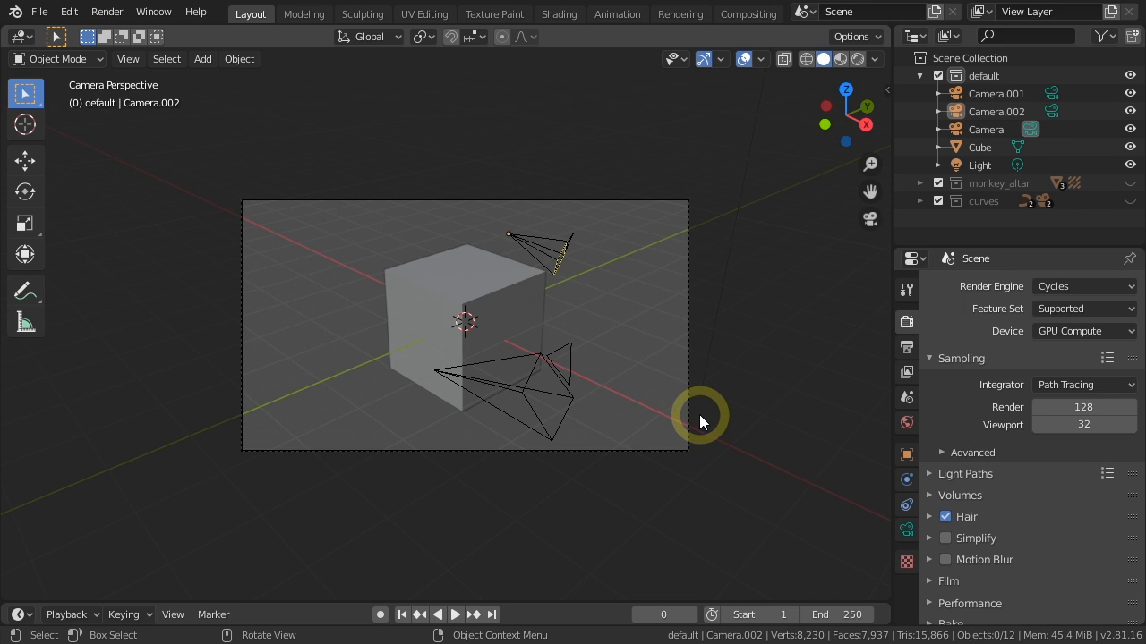
middle_click_drag(699, 415, 699, 415)
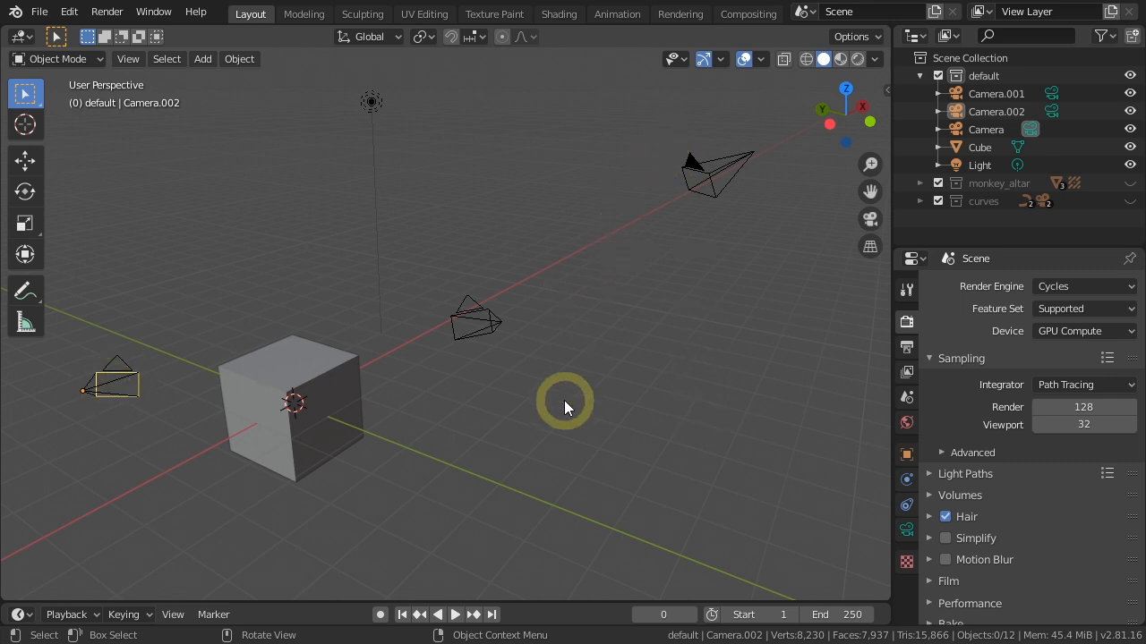
- Select each of the three cameras in turn to compare them, ending with the original camera selected
left_click(494, 324)
left_click(120, 368)
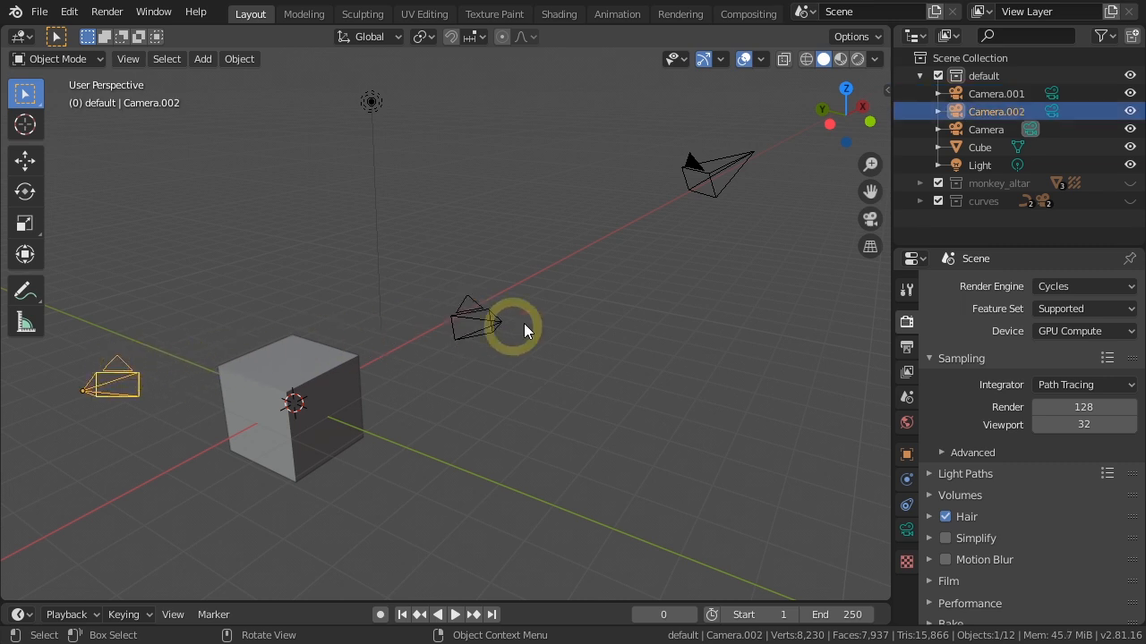
left_click(707, 183)
left_click(724, 278)
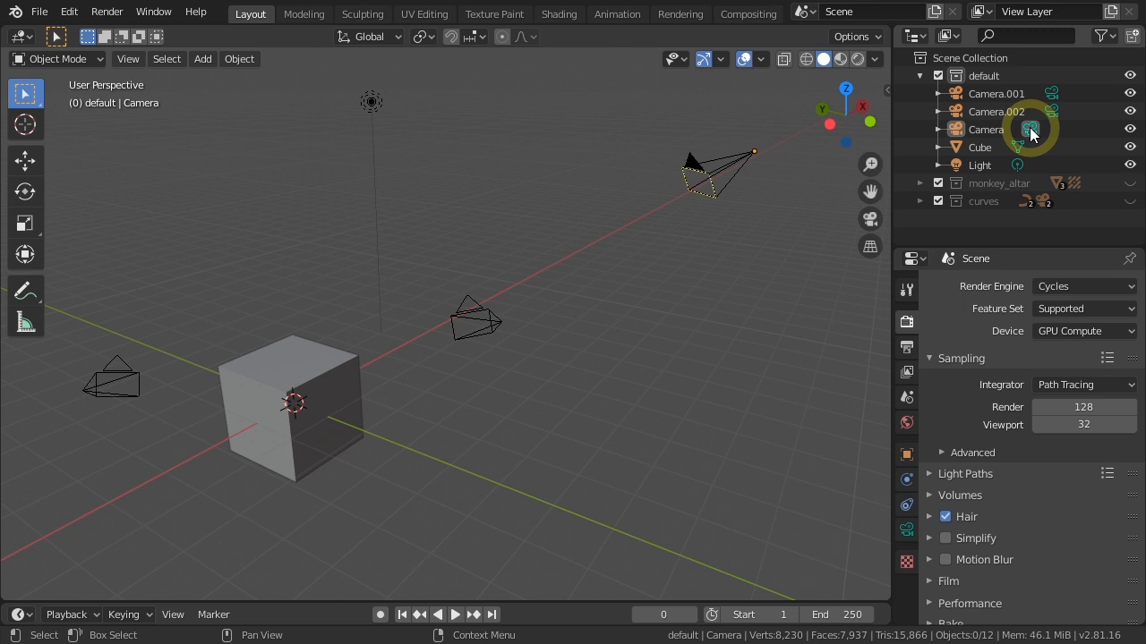
left_click(992, 129)
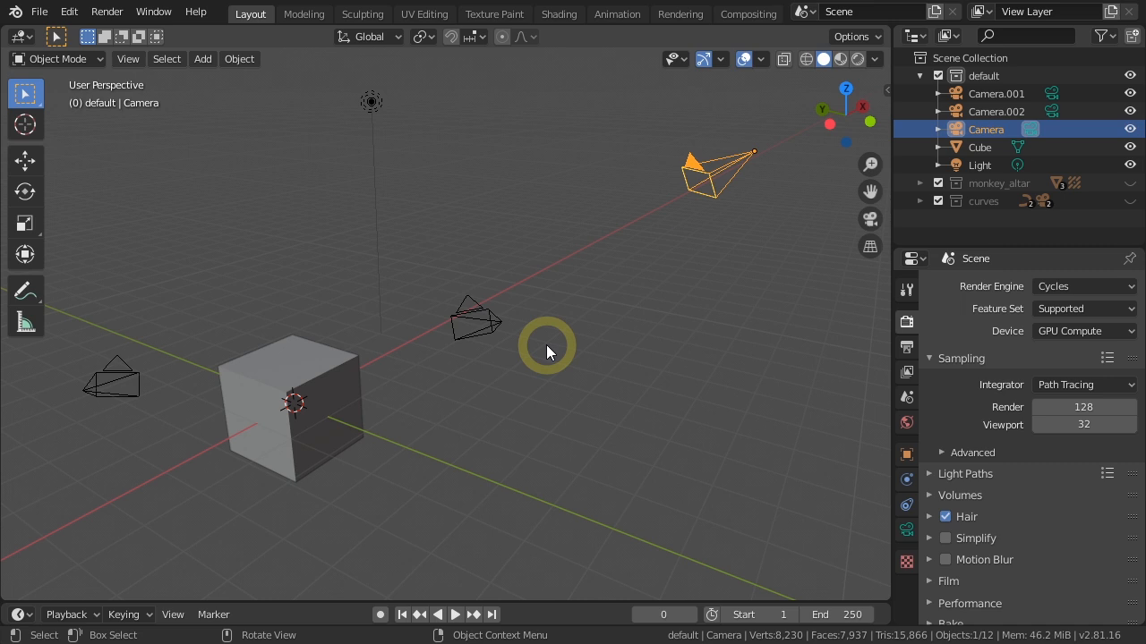
- Make the second camera, Camera.001, the active scene camera and return to a perspective view showing all three cameras
left_click(494, 320)
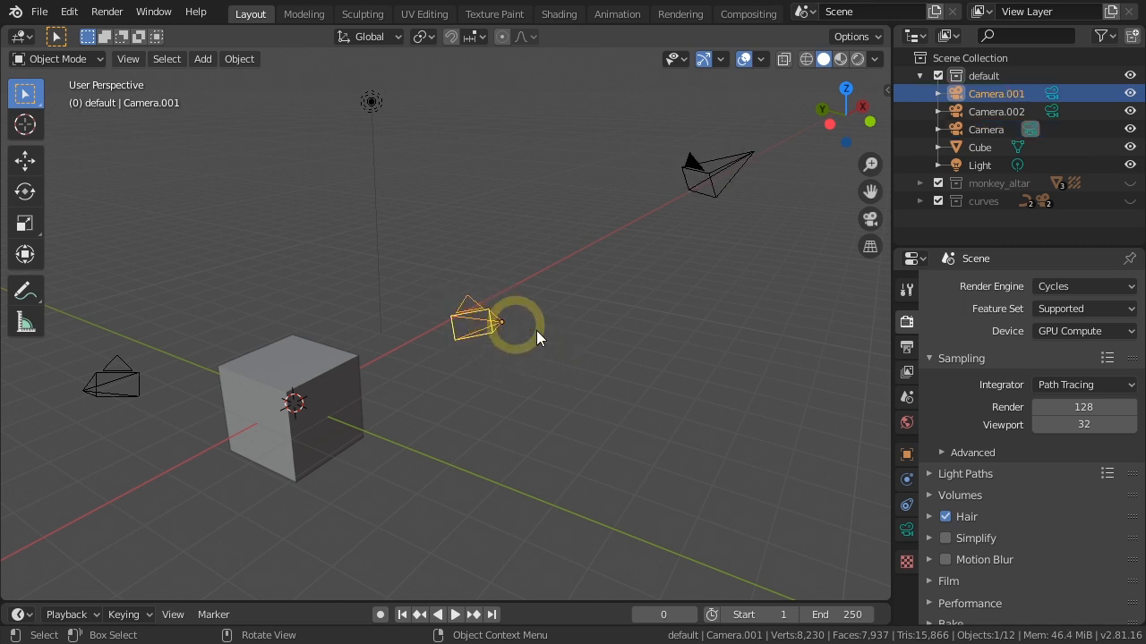
key("ctrl+KP_0")
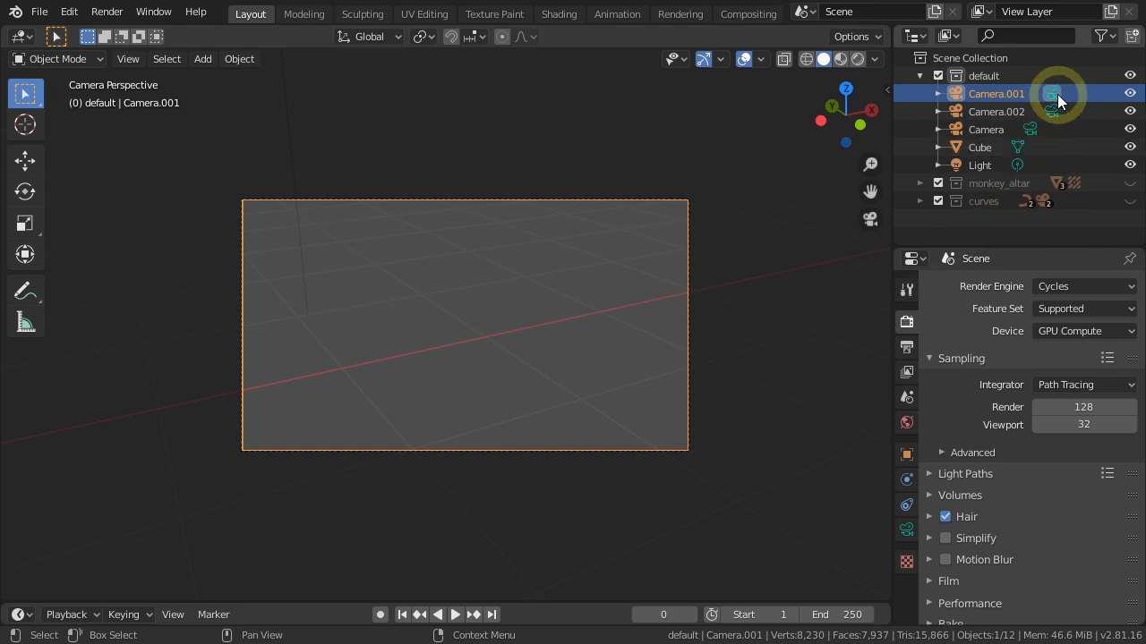
middle_click_drag(396, 347, 470, 364)
scroll(470, 363, "down", 4)
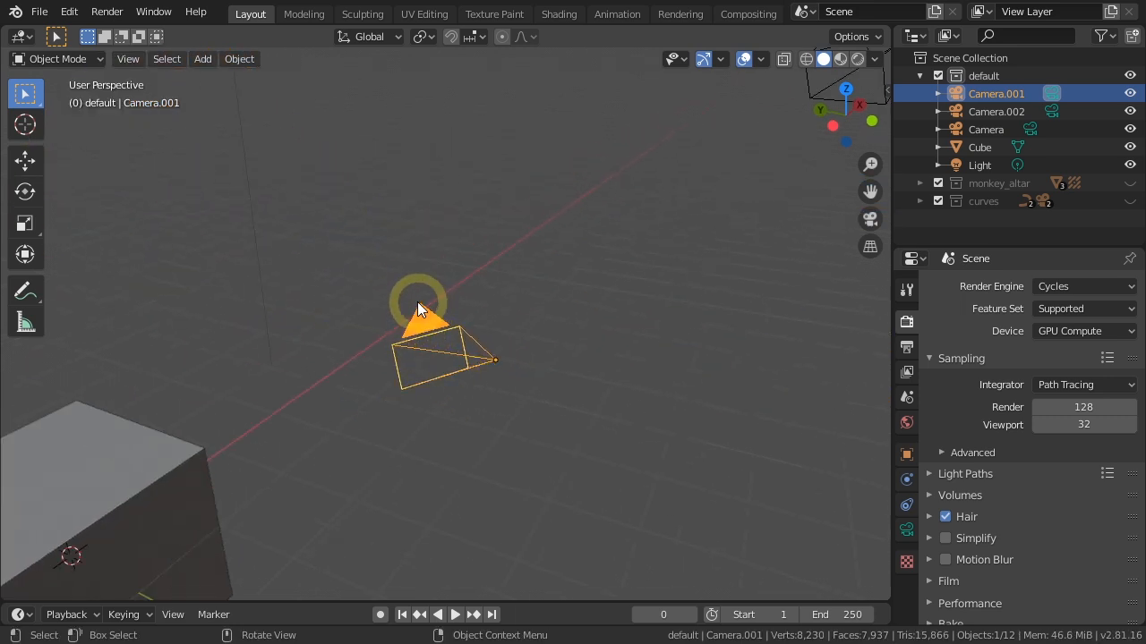
scroll(503, 327, "down", 4)
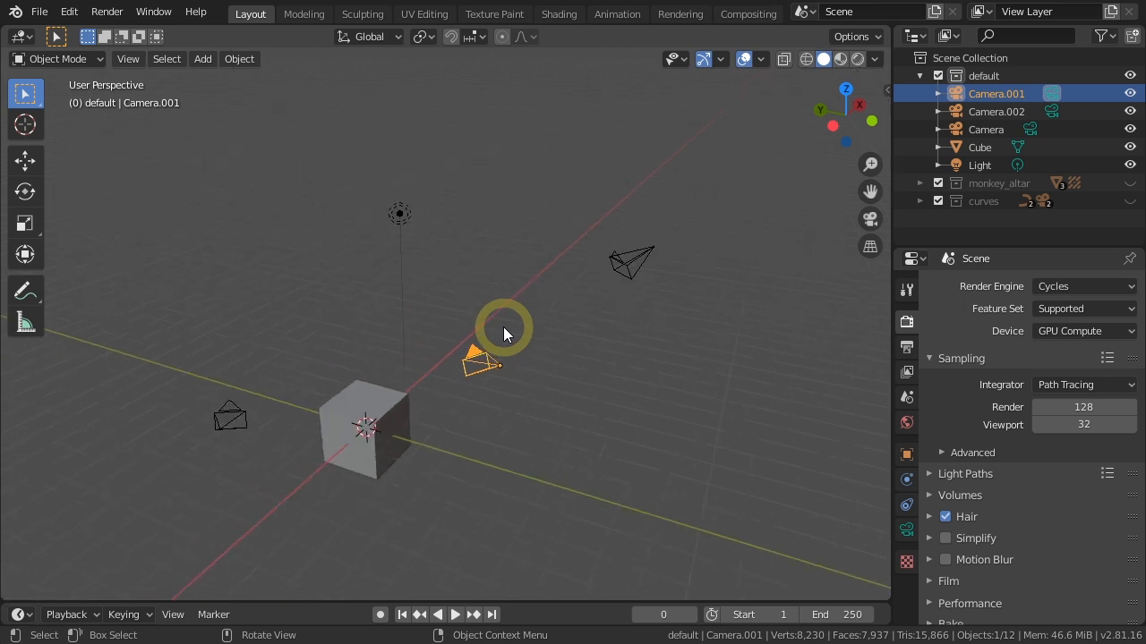
mouse_move(475, 389)
middle_mouse_down()
mouse_move(440, 402)
mouse_move(483, 392)
middle_mouse_up()
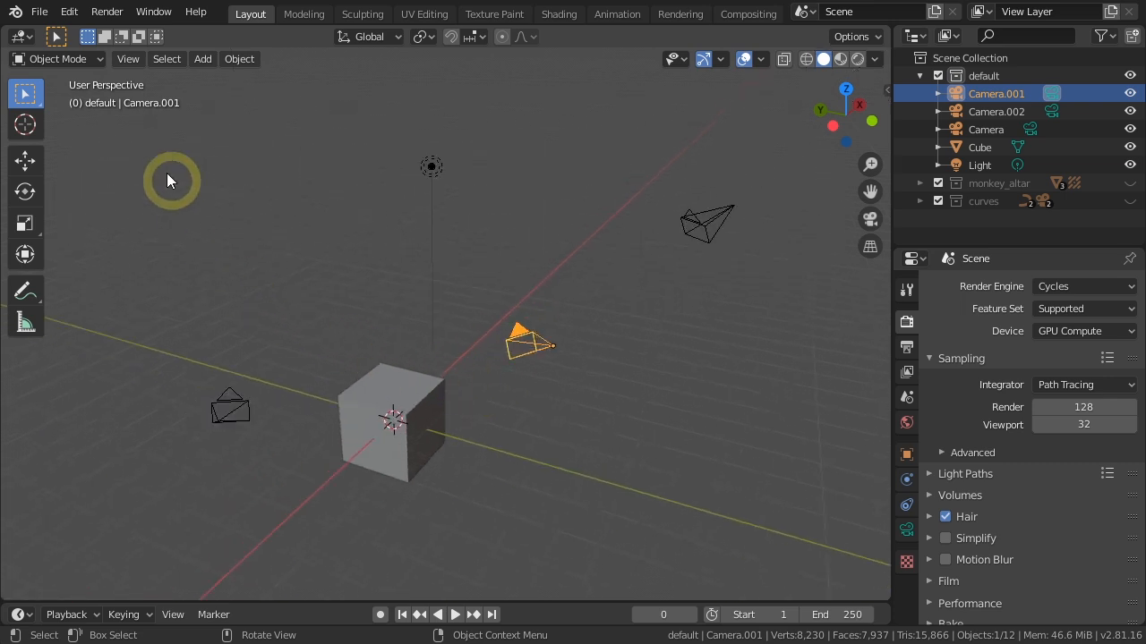
- Switch the active scene camera to Camera.002, the original Camera, and Camera.002 again
left_click(128, 59)
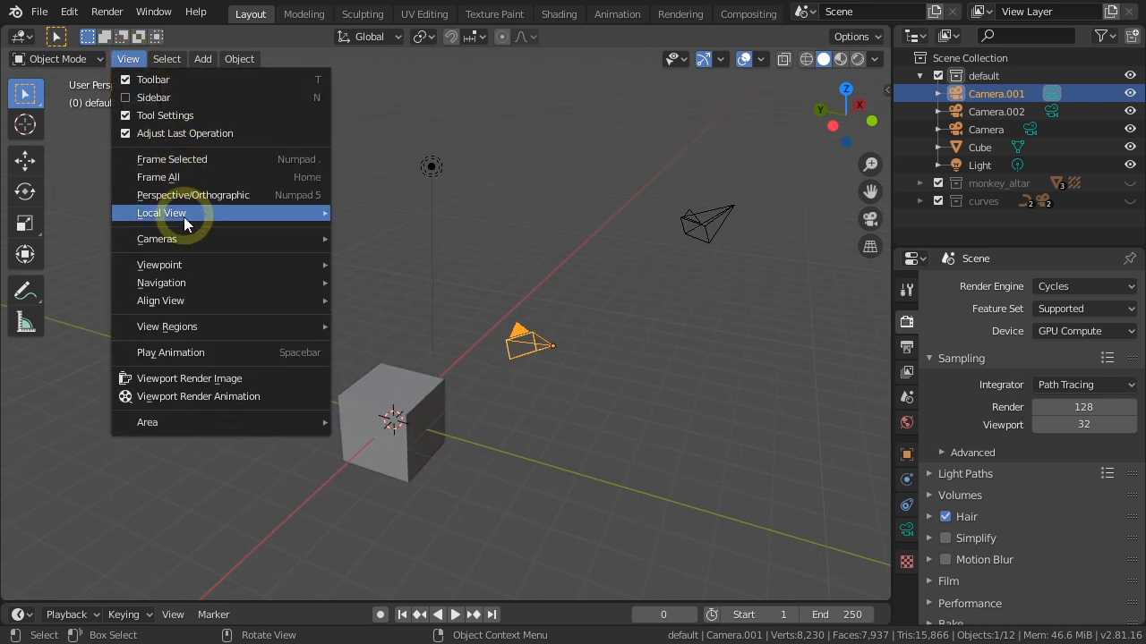
mouse_move(179, 238)
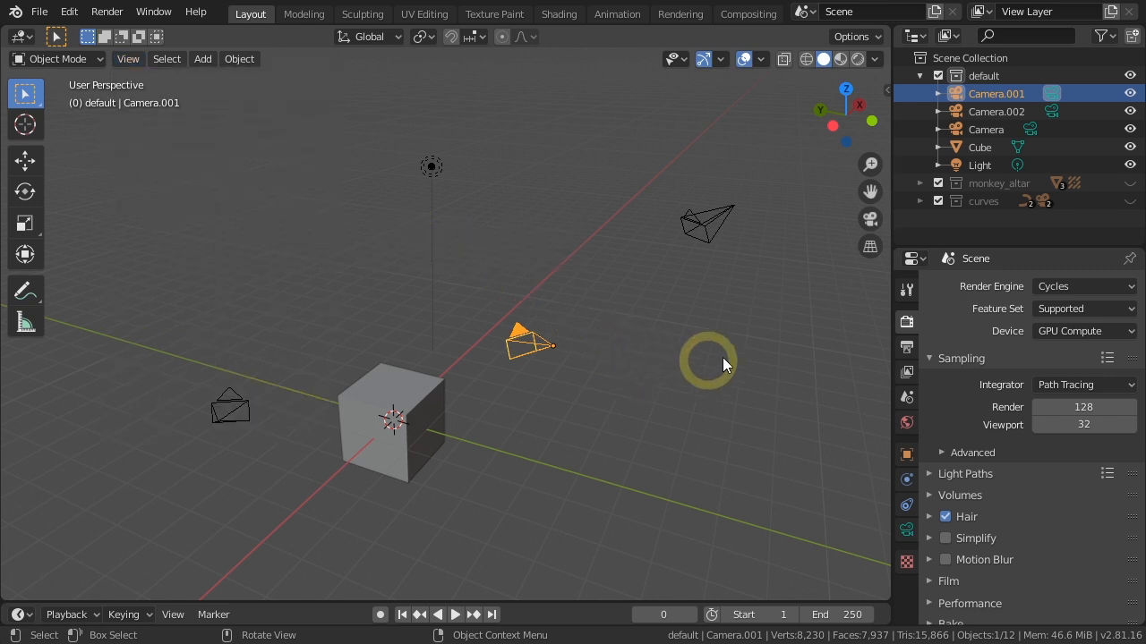
left_click(1051, 111)
left_click(1030, 129)
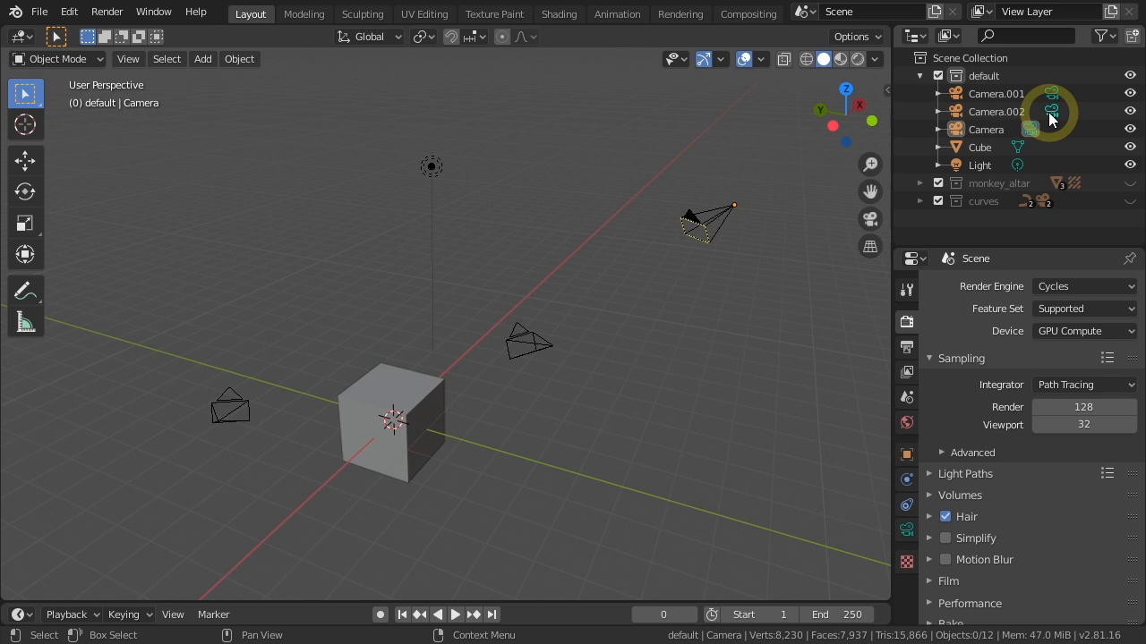
left_click(1051, 111)
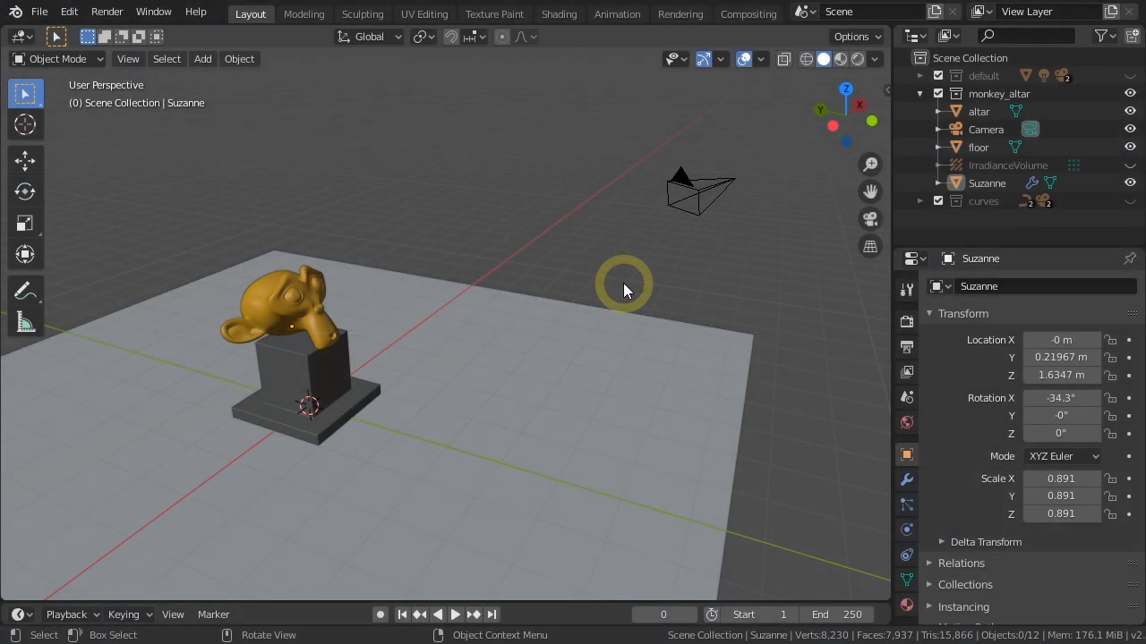
- Look through the monkey_altar scene's camera and show the render output dimensions
key("KP_0")
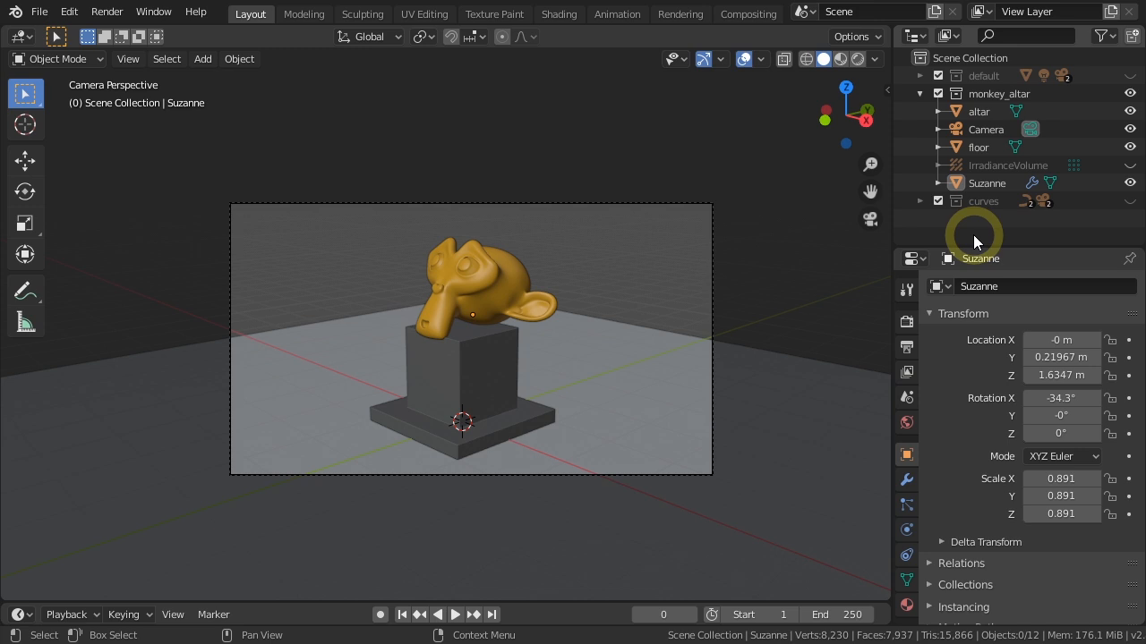
left_click(907, 349)
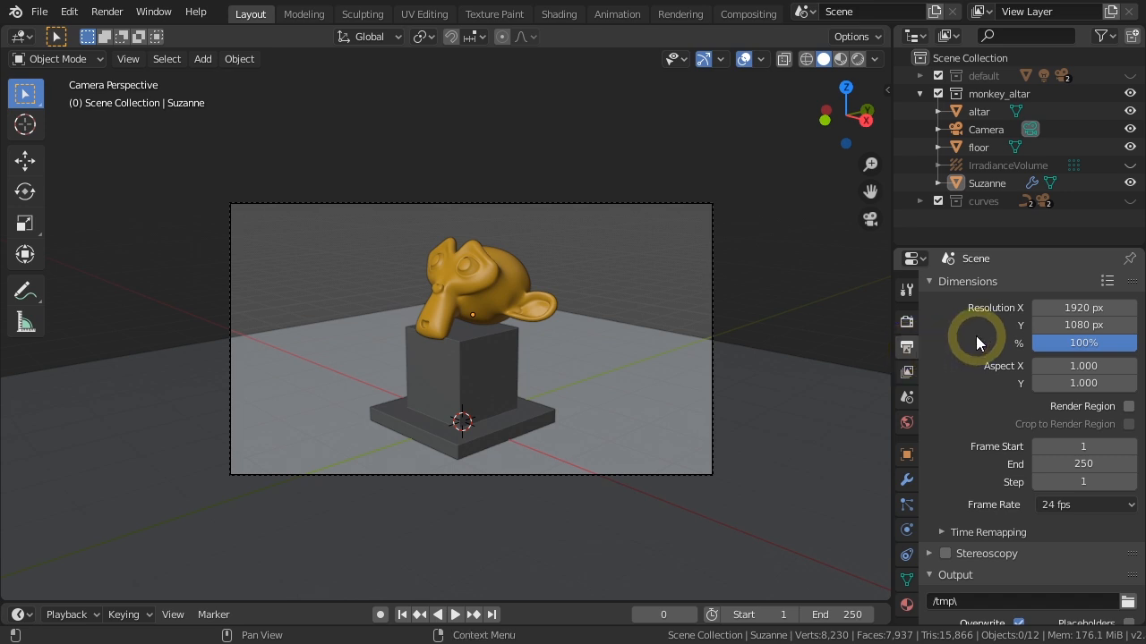
- Set both the X and Y render resolution to 2000 px for a square camera frame
left_click_drag(1075, 308, 1084, 329)
type("2000")
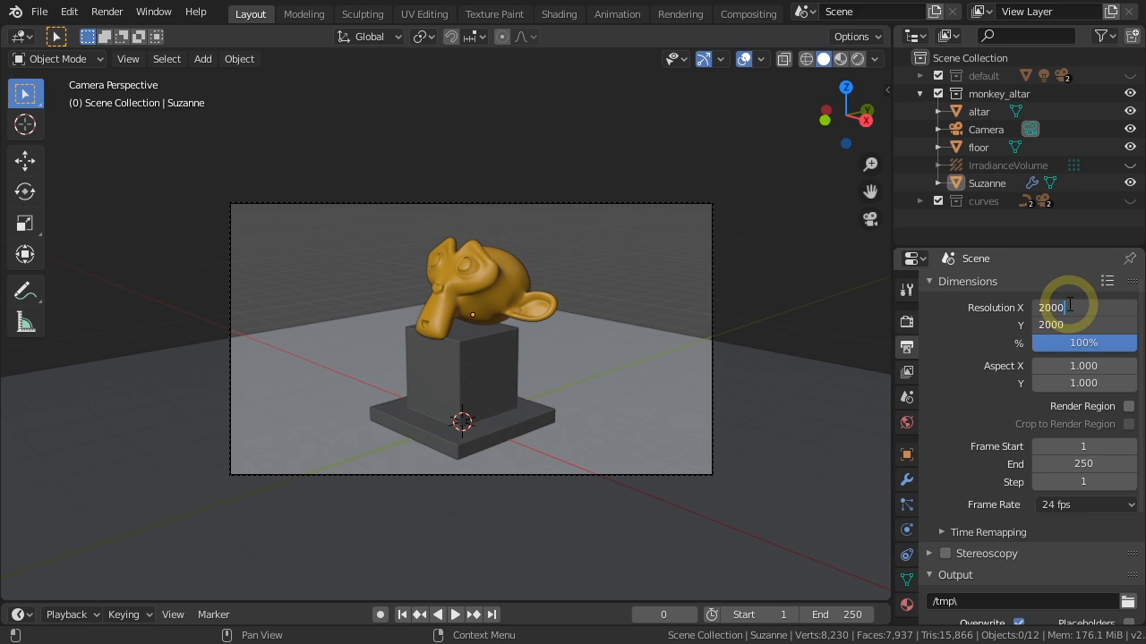
key("Return")
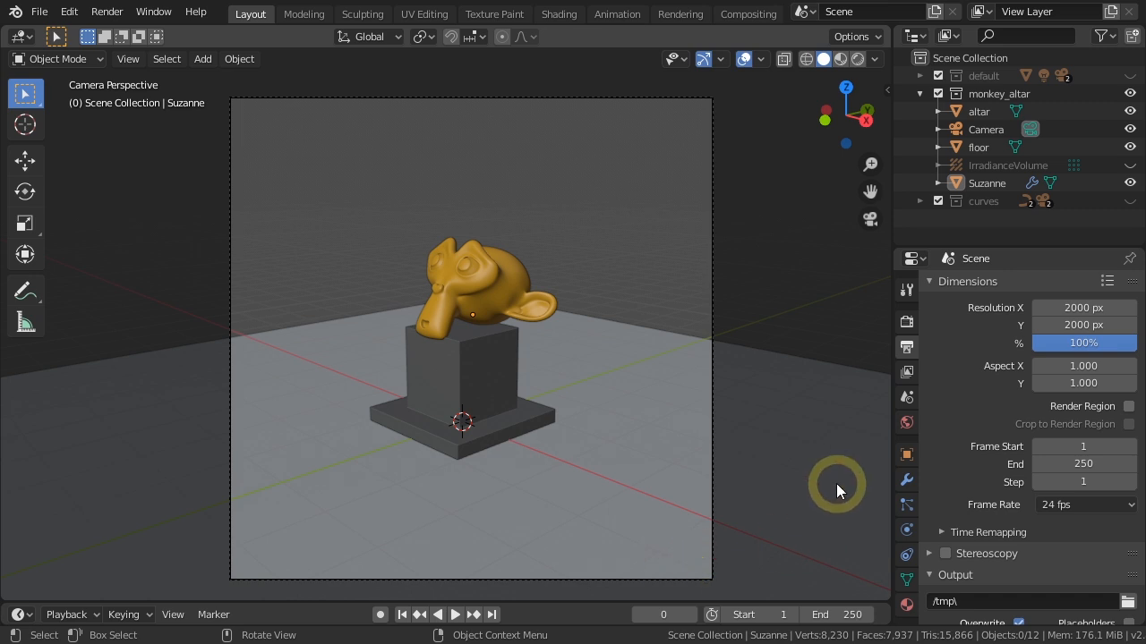
- Set the horizontal render resolution to 1000 px for a tall portrait frame
double_click(1070, 308)
type("1000")
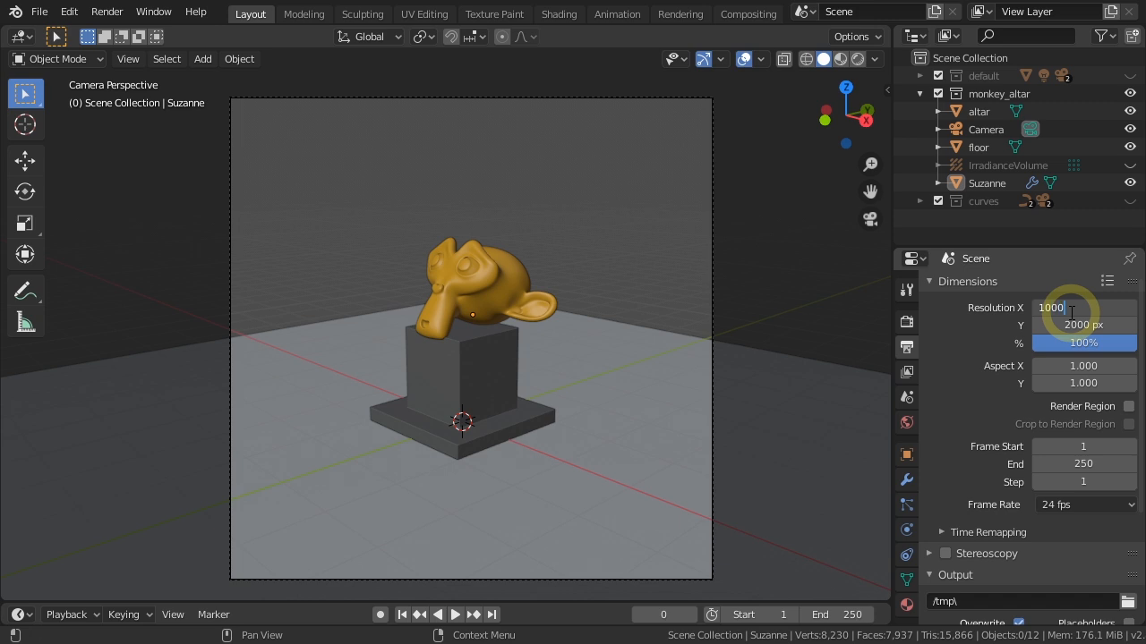
key("Return")
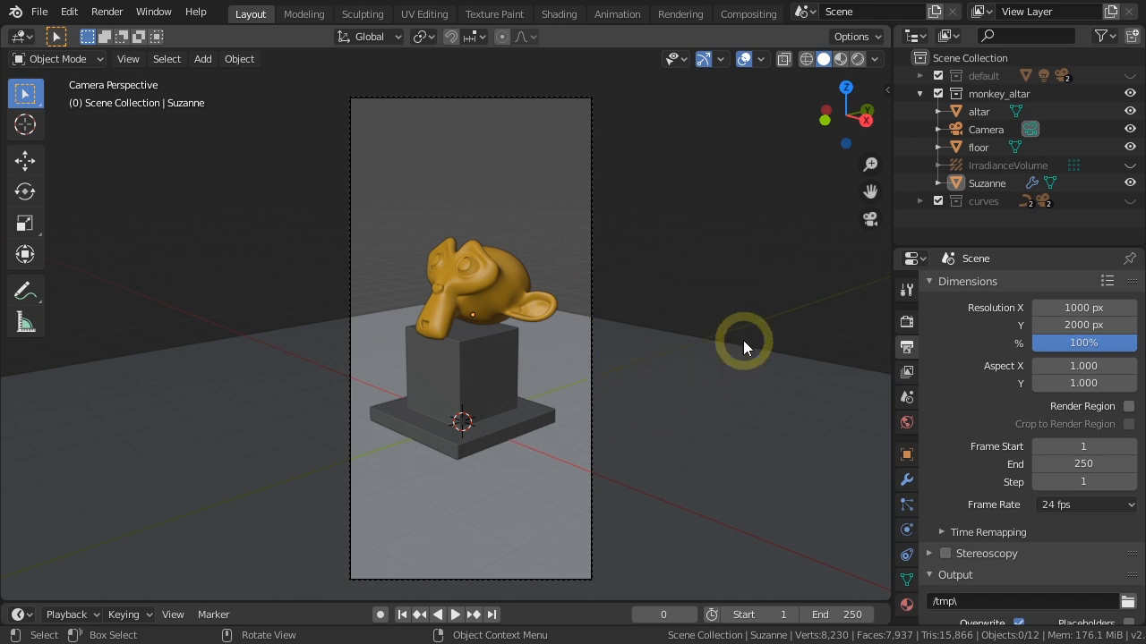
- Set the X and Y resolution to 2000 px and try out different horizontal resolutions, ending at 2015 px
left_click_drag(1077, 308, 1078, 326)
type("2000")
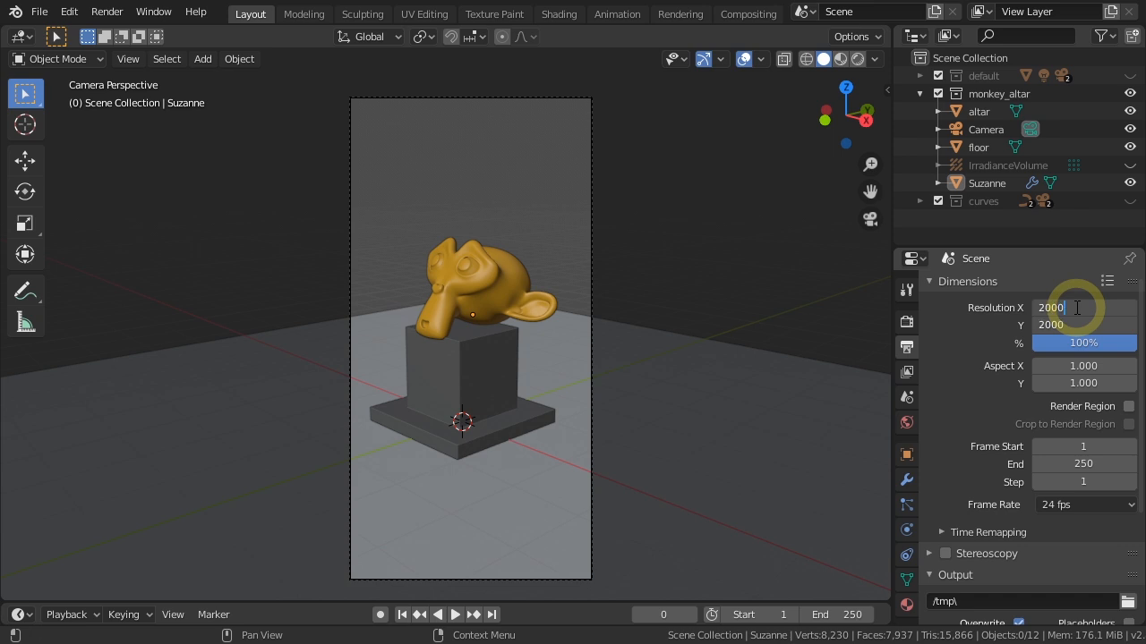
key("Return")
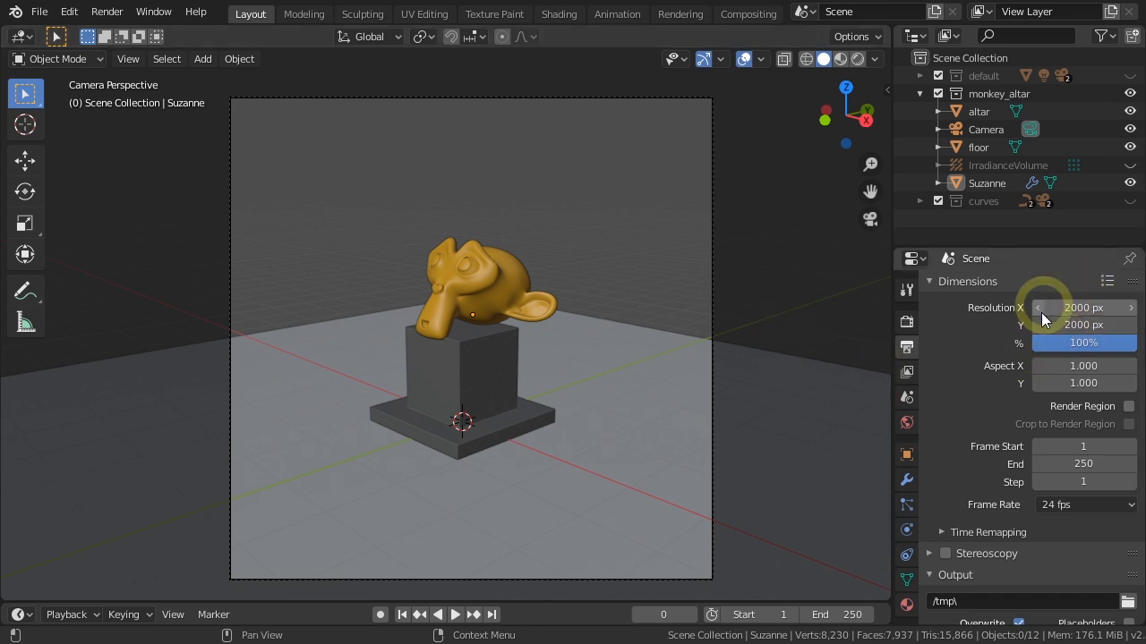
mouse_move(1056, 307)
left_mouse_down()
mouse_move(1094, 301)
mouse_move(1030, 302)
mouse_move(1062, 302)
left_mouse_up()
left_click_drag(977, 315, 1072, 308)
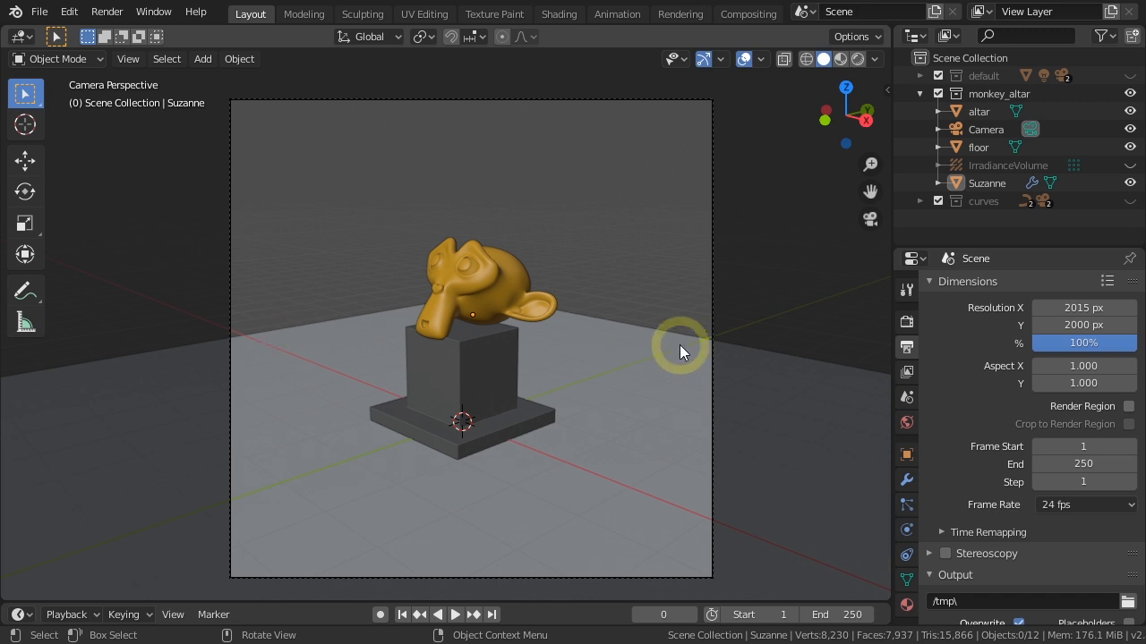
- Undo all the recent render resolution changes
key("ctrl+z")
key("ctrl+z")
key("ctrl+z")
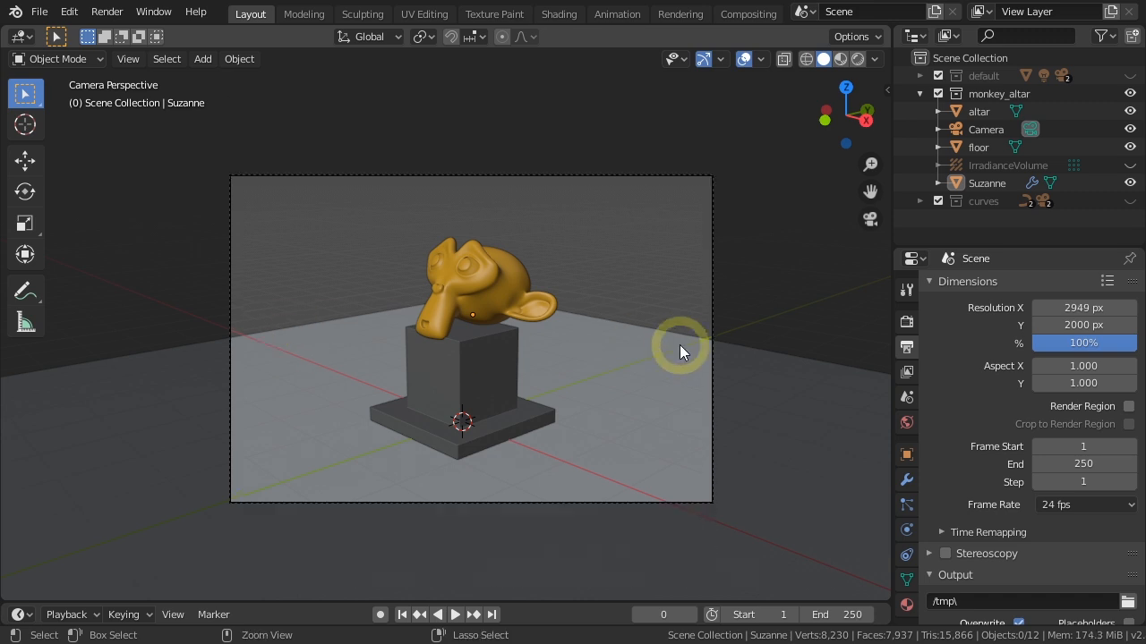
key("ctrl+z")
key("ctrl+z")
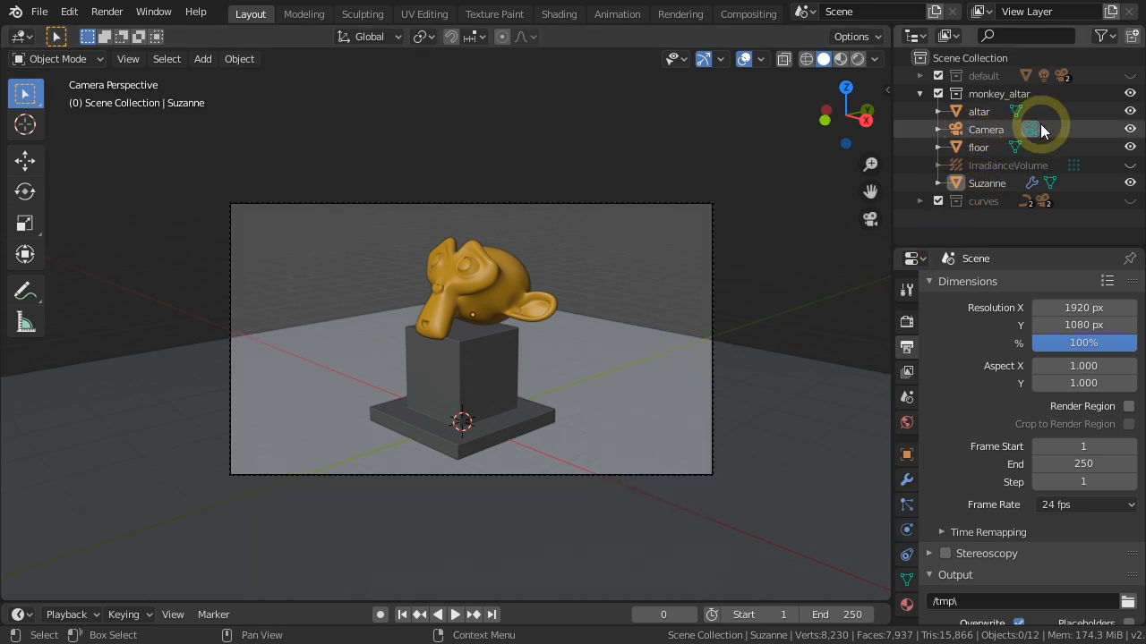
- Select the monkey_altar camera, try a much different focal length in its lens settings, and set the focal length to 50 mm
left_click(988, 129)
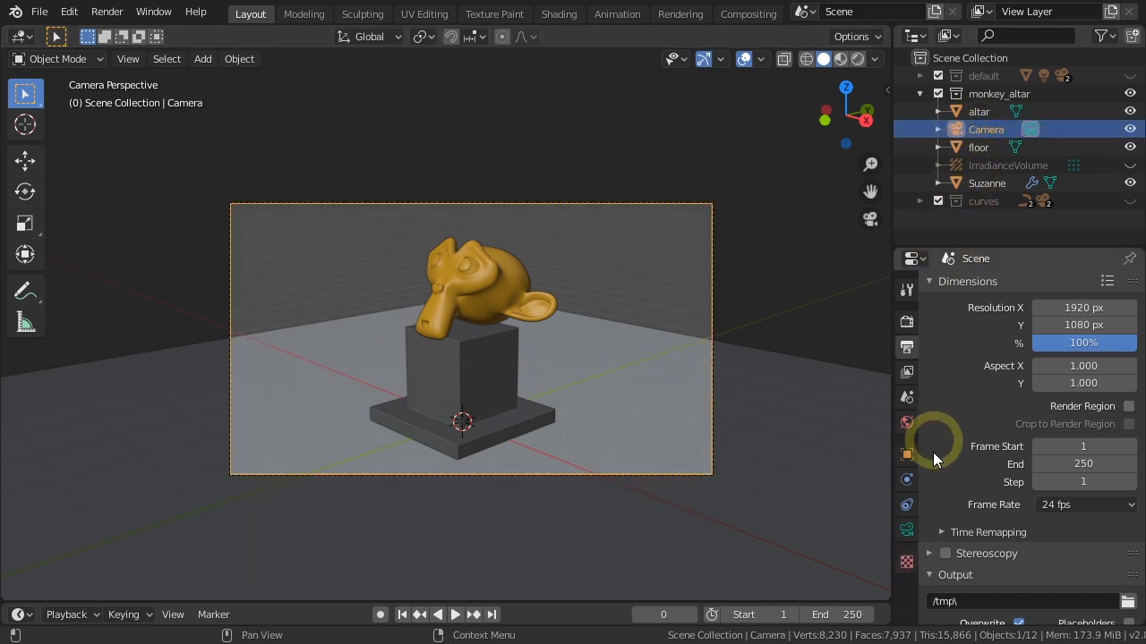
left_click(907, 530)
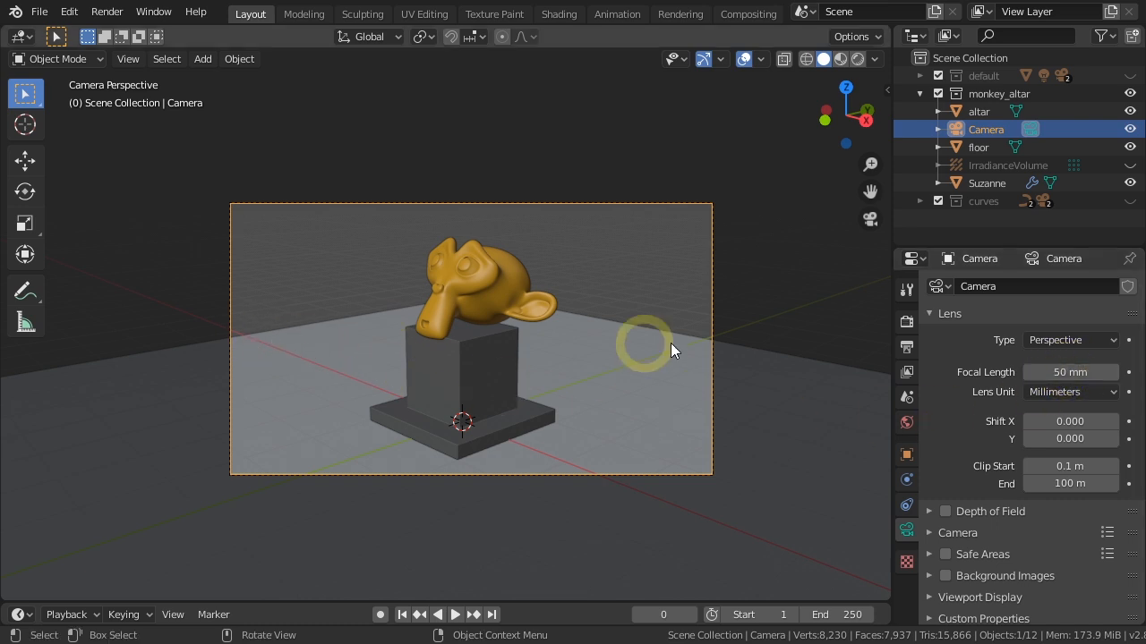
left_click_drag(1067, 372, 18, 435)
left_click(1068, 372)
type("50")
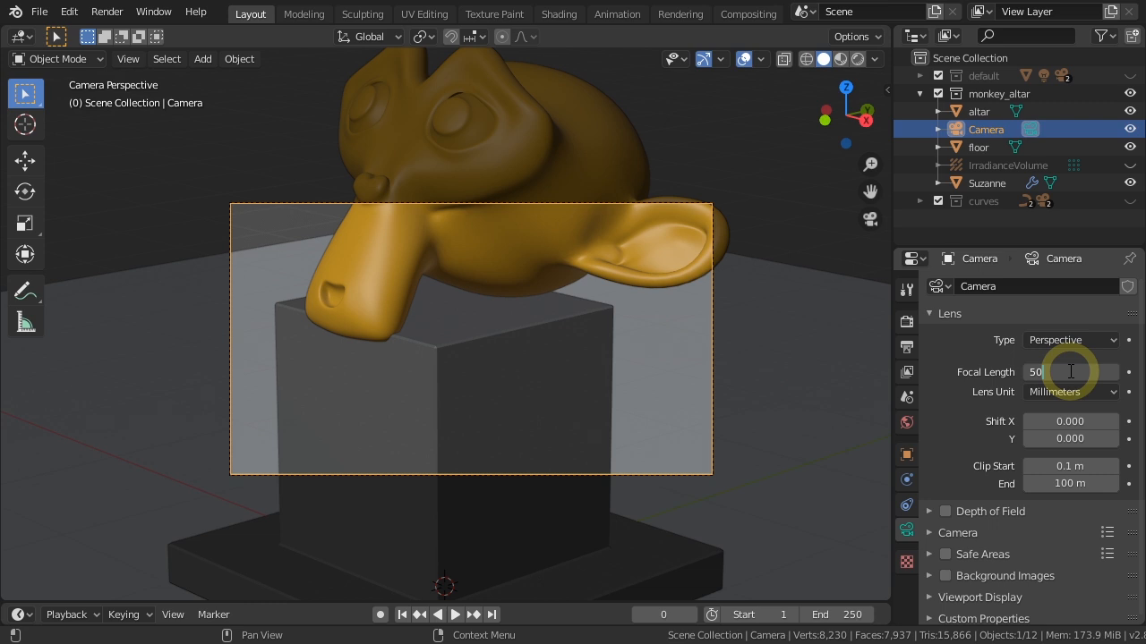
key("Return")
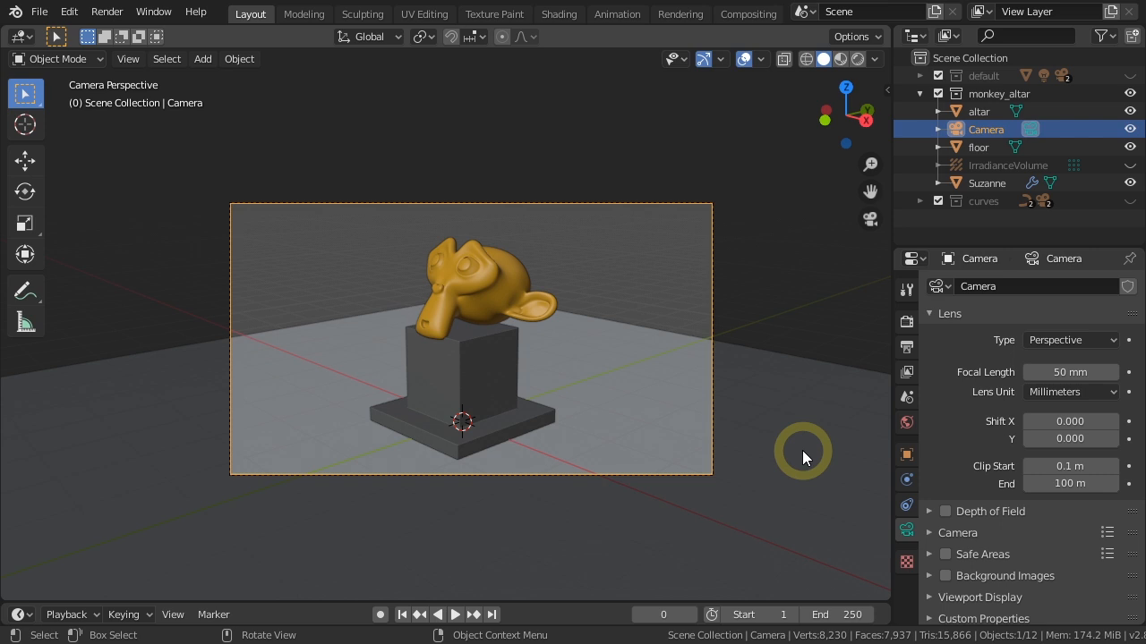
- Change the camera's lens unit from millimetres to Field of View
left_click(1061, 392)
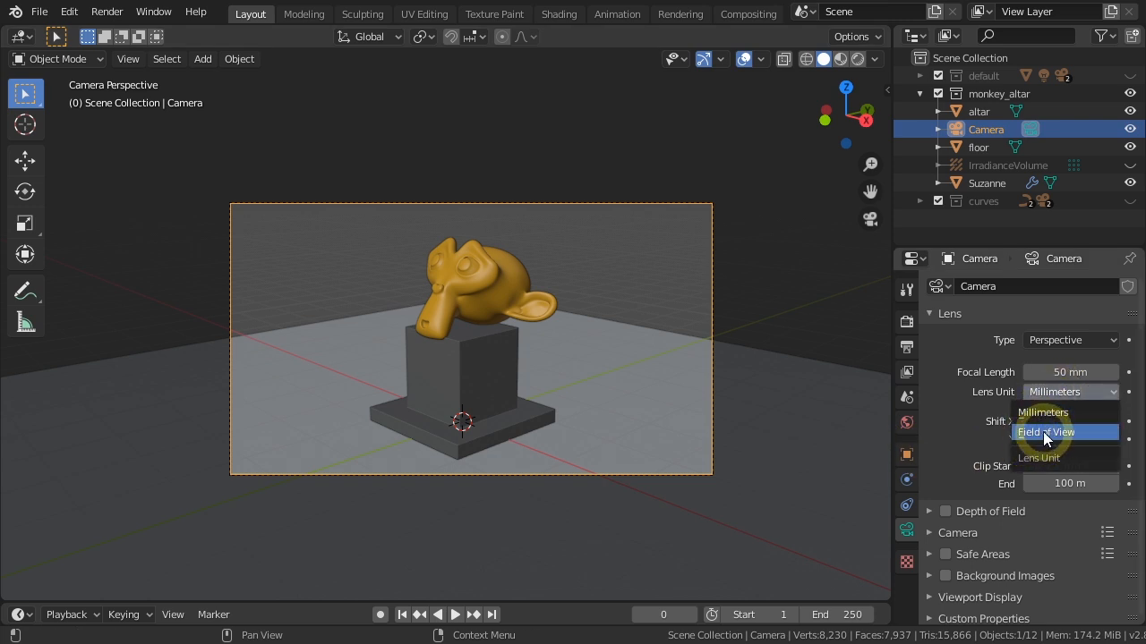
left_click(1043, 432)
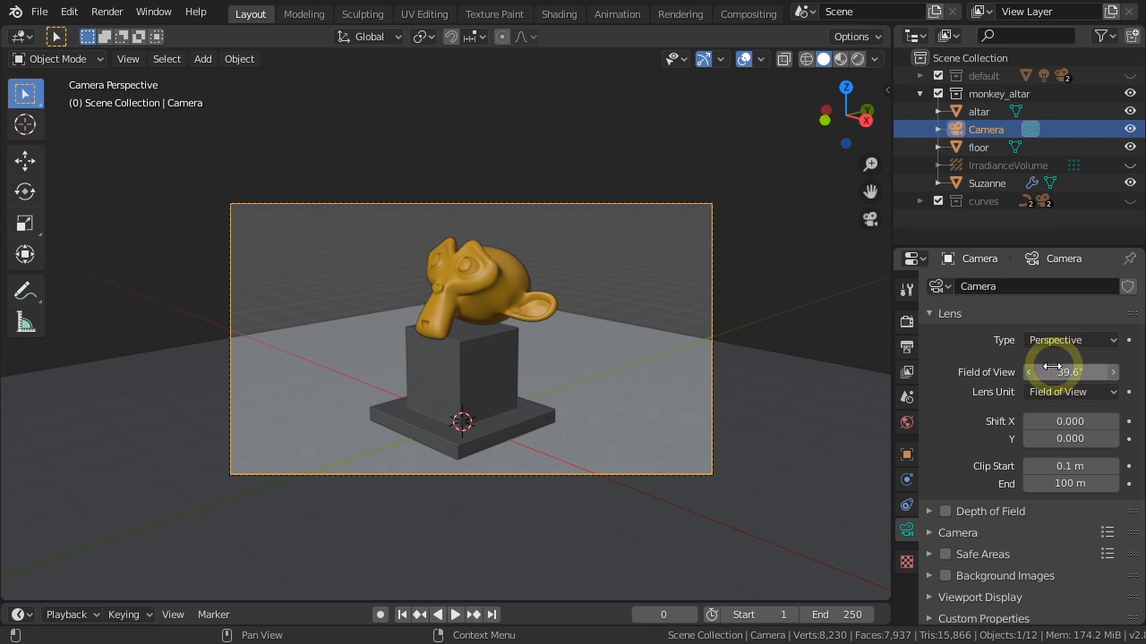
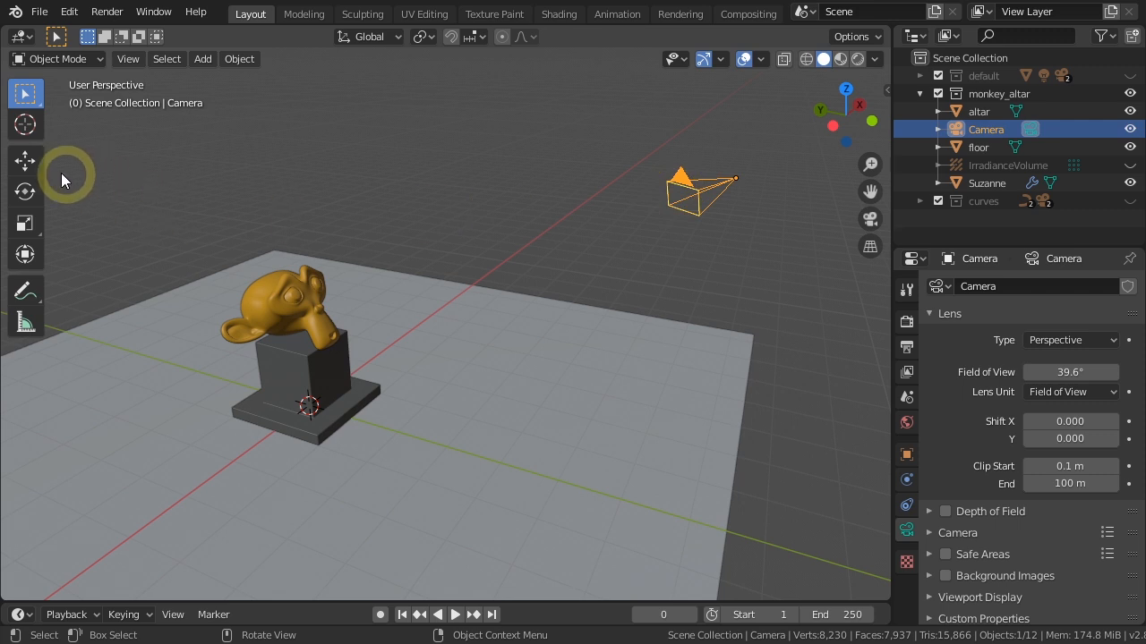
- Try moving and rotating the selected camera freely in the user perspective
left_click(25, 93)
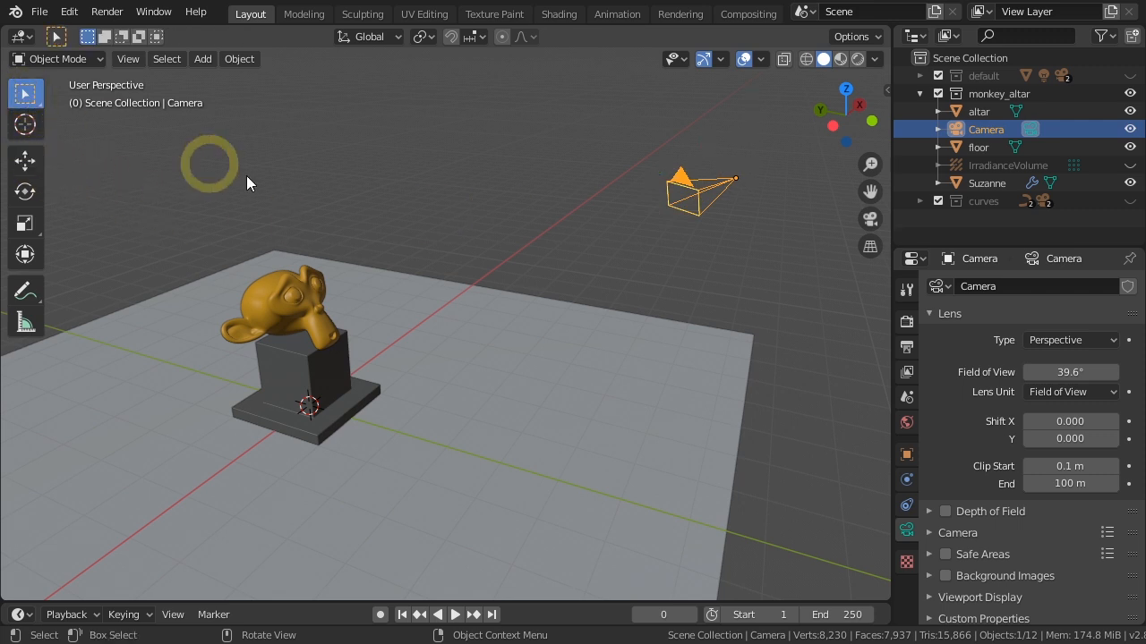
key("g")
left_click(729, 268)
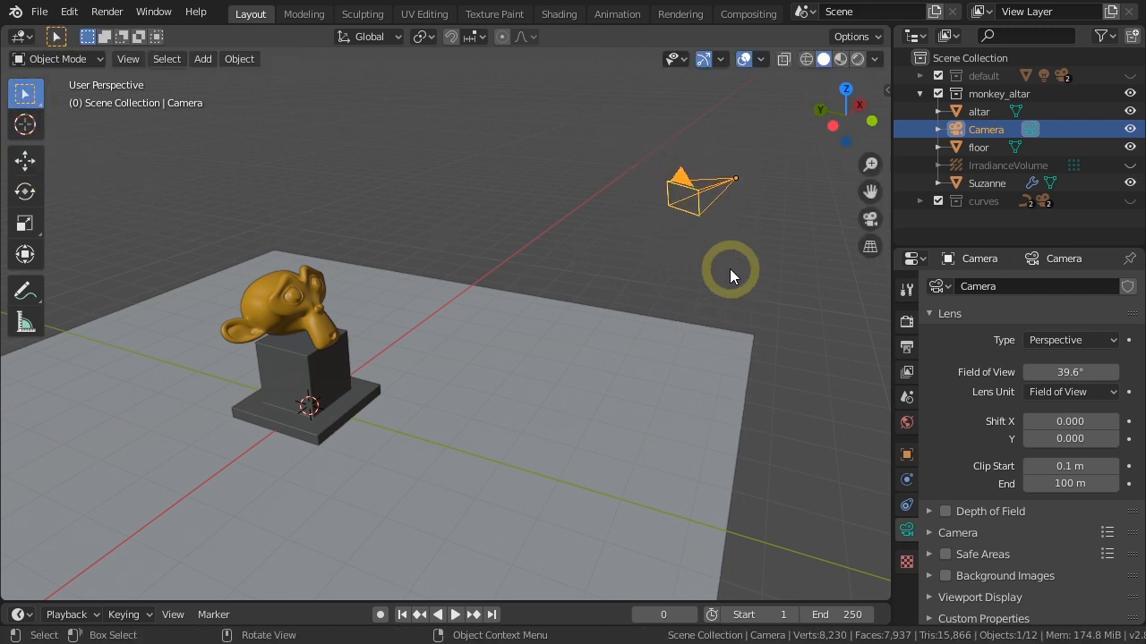
left_click(25, 190)
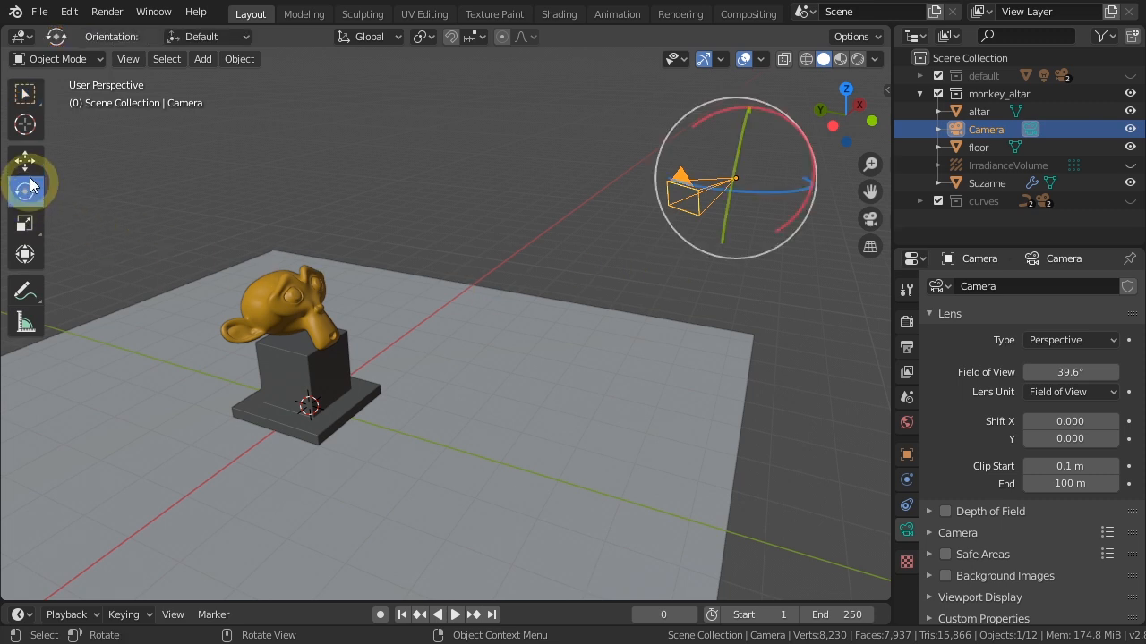
left_click(25, 93)
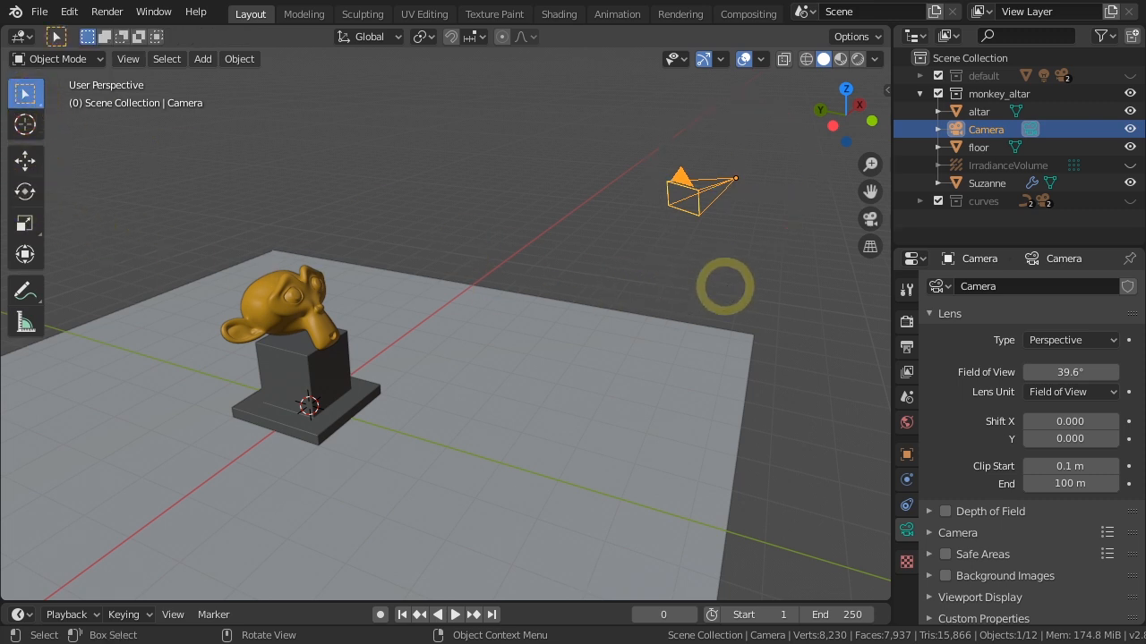
key("r")
left_click(704, 278)
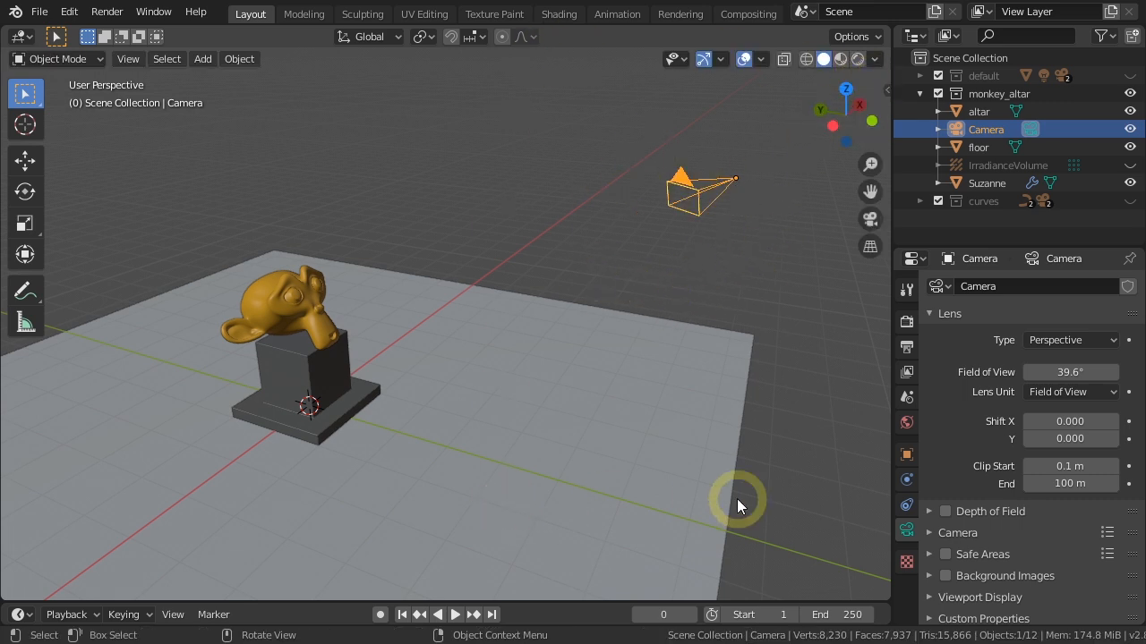
- Split the 3D viewport vertically into two views and look through the camera in the second one
right_click(589, 602)
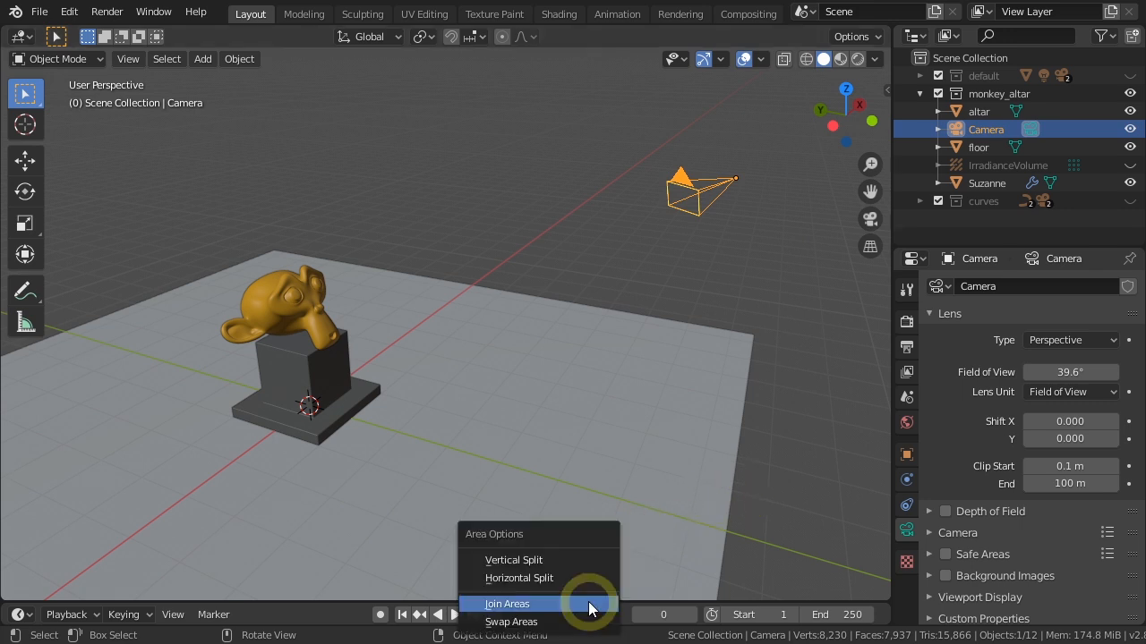
left_click(577, 561)
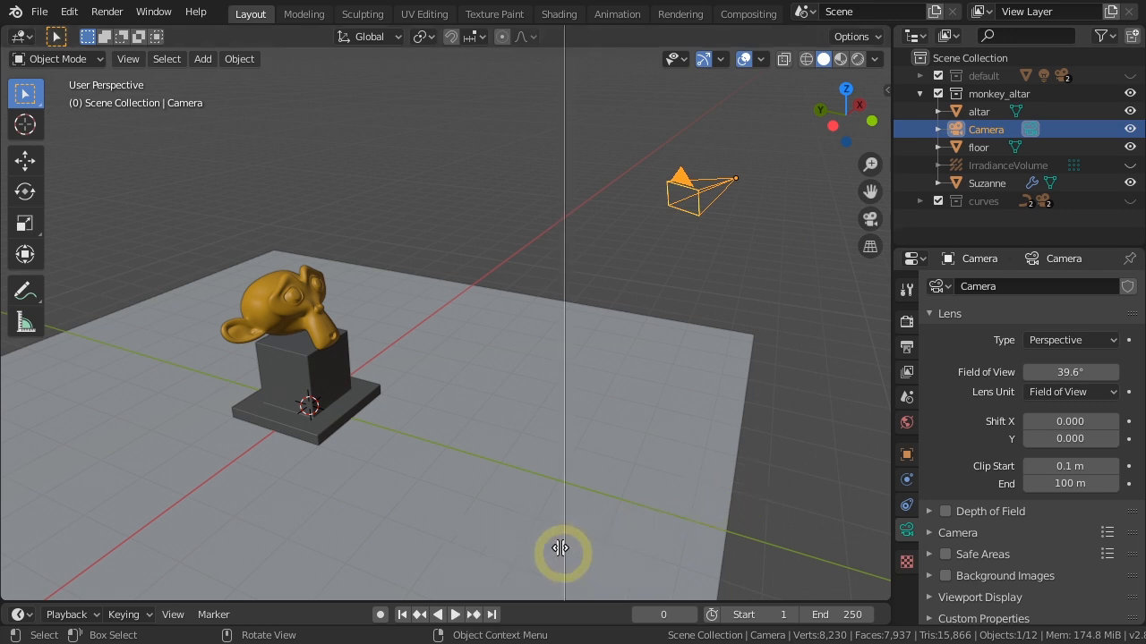
left_click(521, 517)
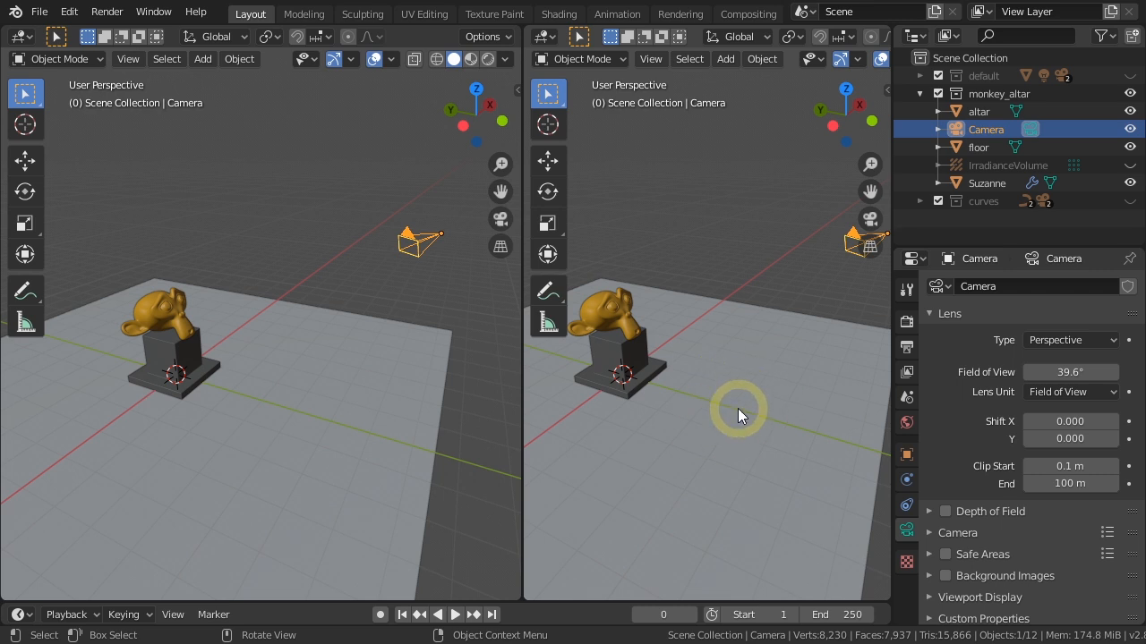
key("KP_0")
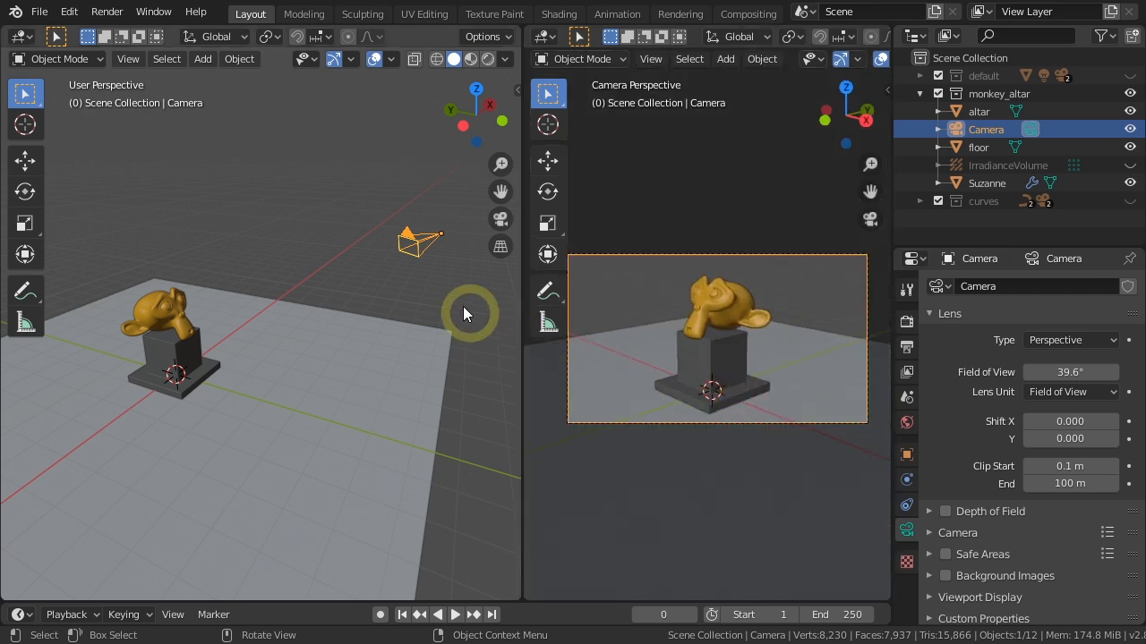
- Move the camera freely to reframe the monkey head and adjust its rotation slightly with the Rotate tool
scroll(431, 270, "up", 2)
key("g")
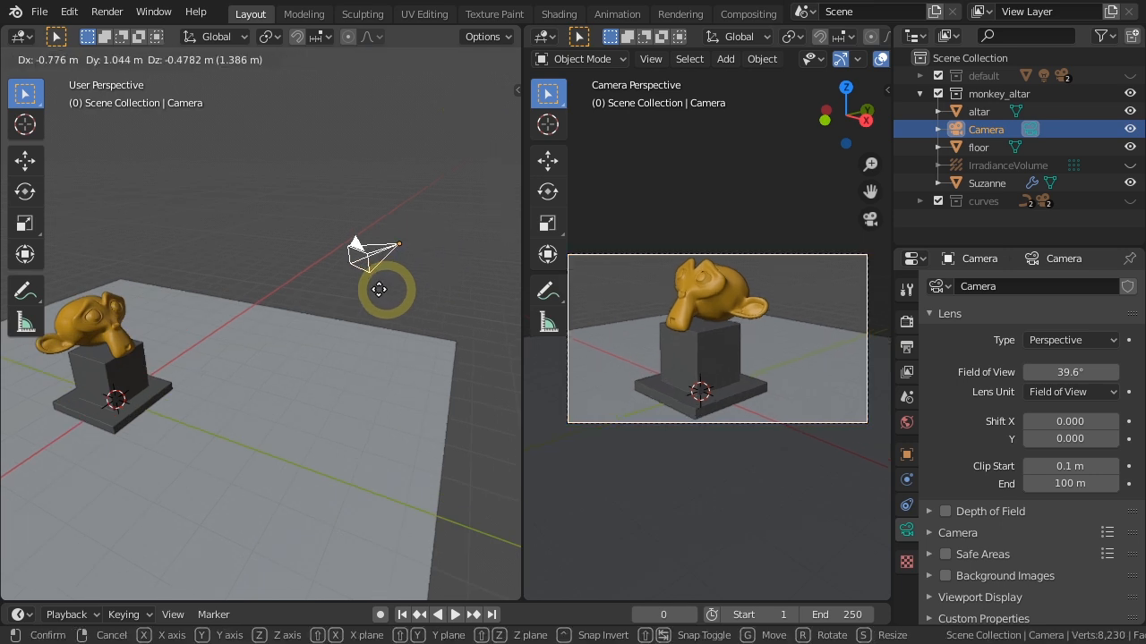
left_click(422, 249)
left_click(25, 194)
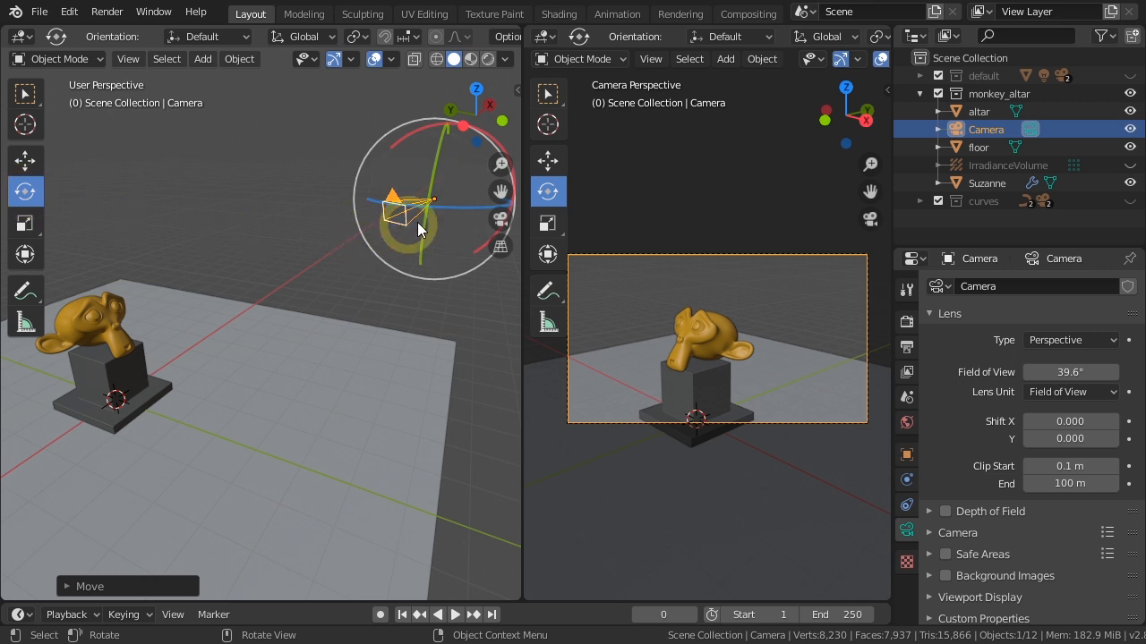
mouse_move(439, 204)
left_mouse_down()
mouse_move(455, 203)
mouse_move(417, 199)
mouse_move(447, 208)
left_mouse_up()
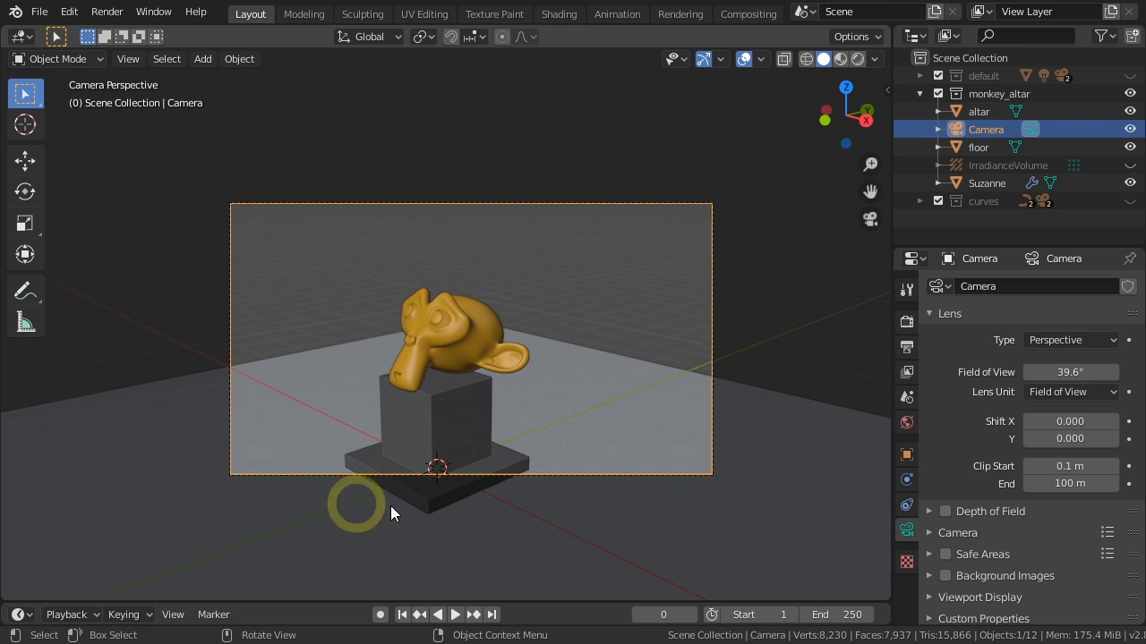
- Leave the camera view and view the camera and monkey altar from another angle
key("KP_0")
middle_click_drag(580, 318, 600, 339)
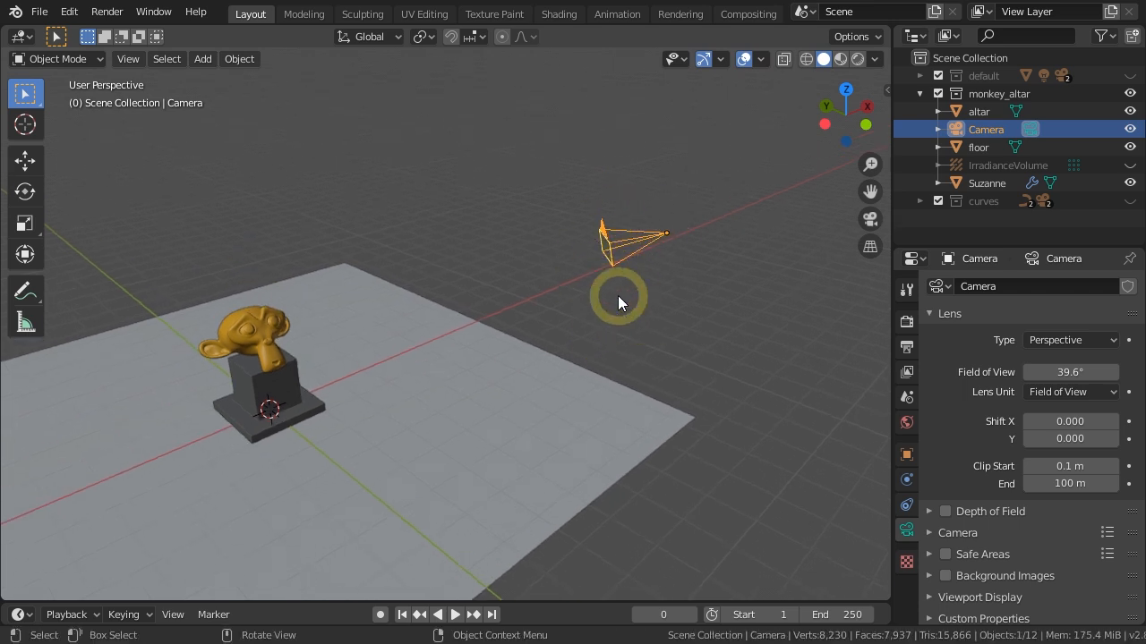
- Set the transform orientation to Local and show the Move gizmo on the camera
left_click(394, 37)
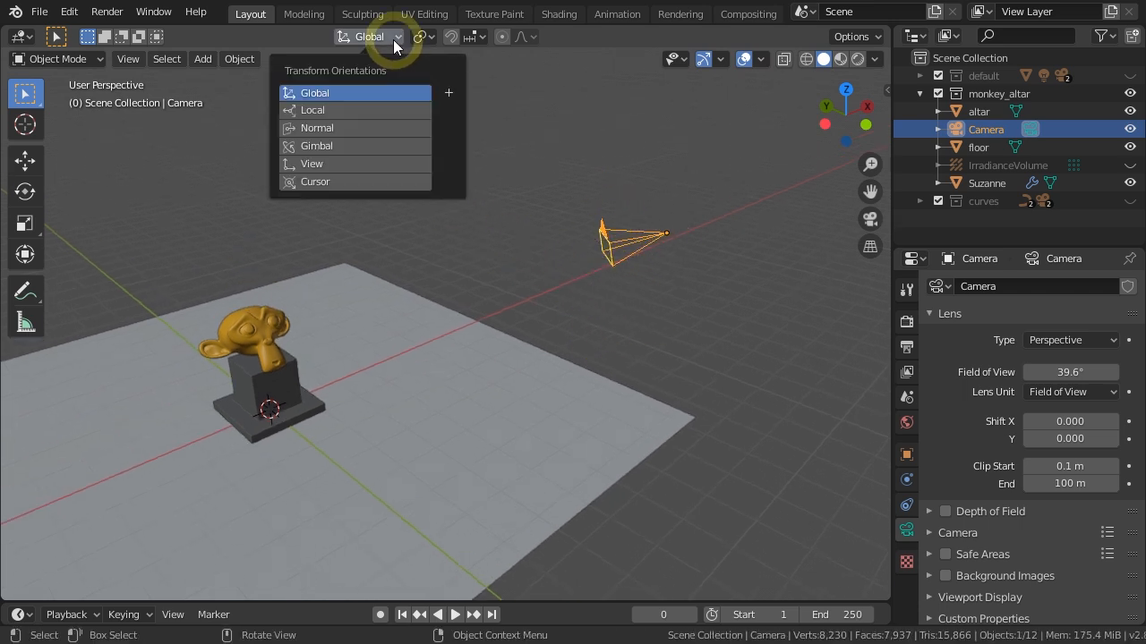
left_click(315, 107)
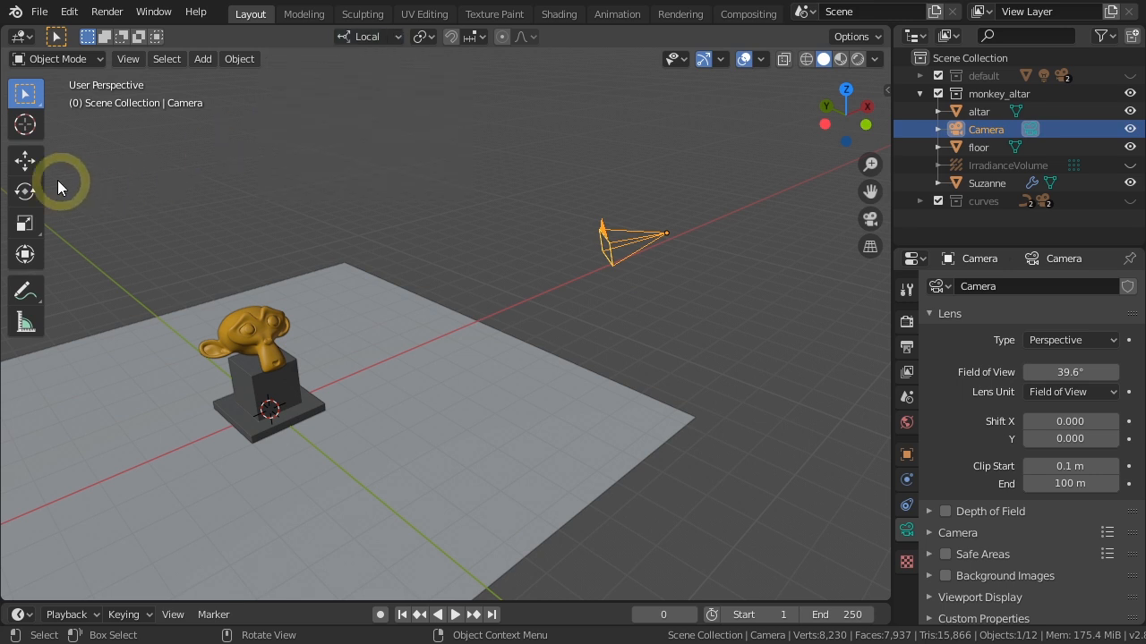
left_click(26, 161)
middle_click_drag(634, 332, 701, 279)
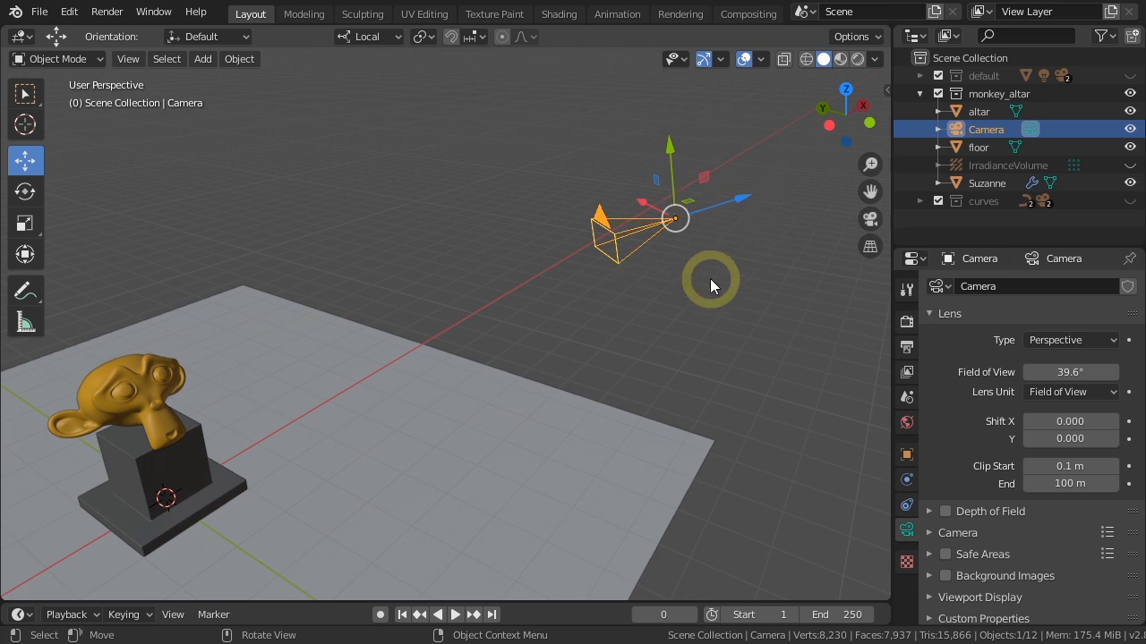
- Look through the active camera and try selecting the monkey head, the altar and the camera itself by its frame
key("KP_0")
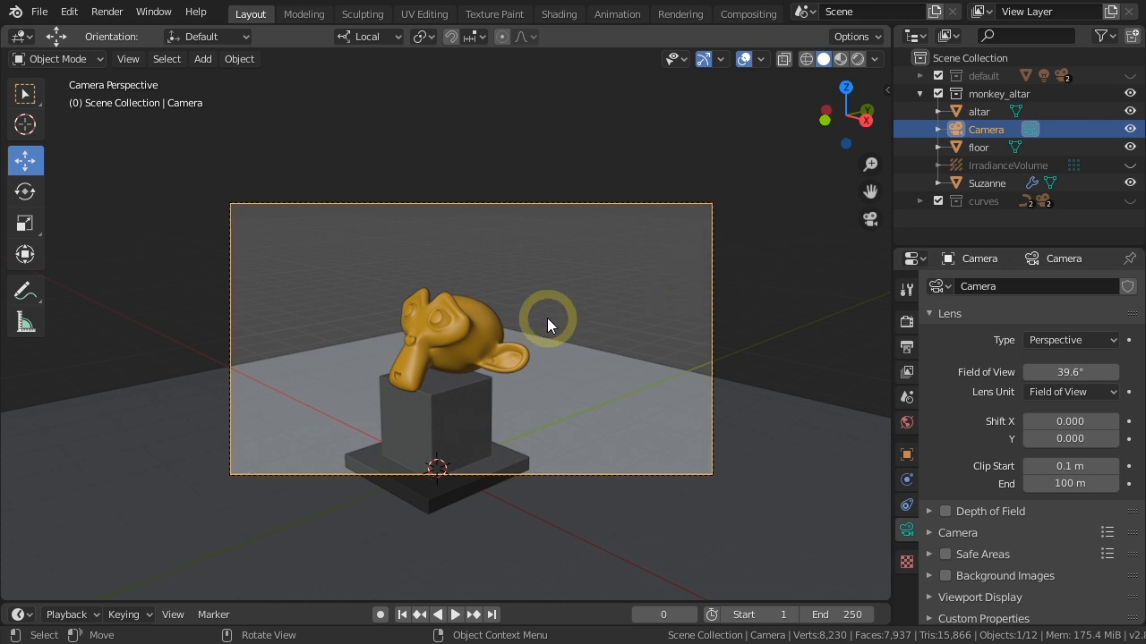
left_click(476, 340)
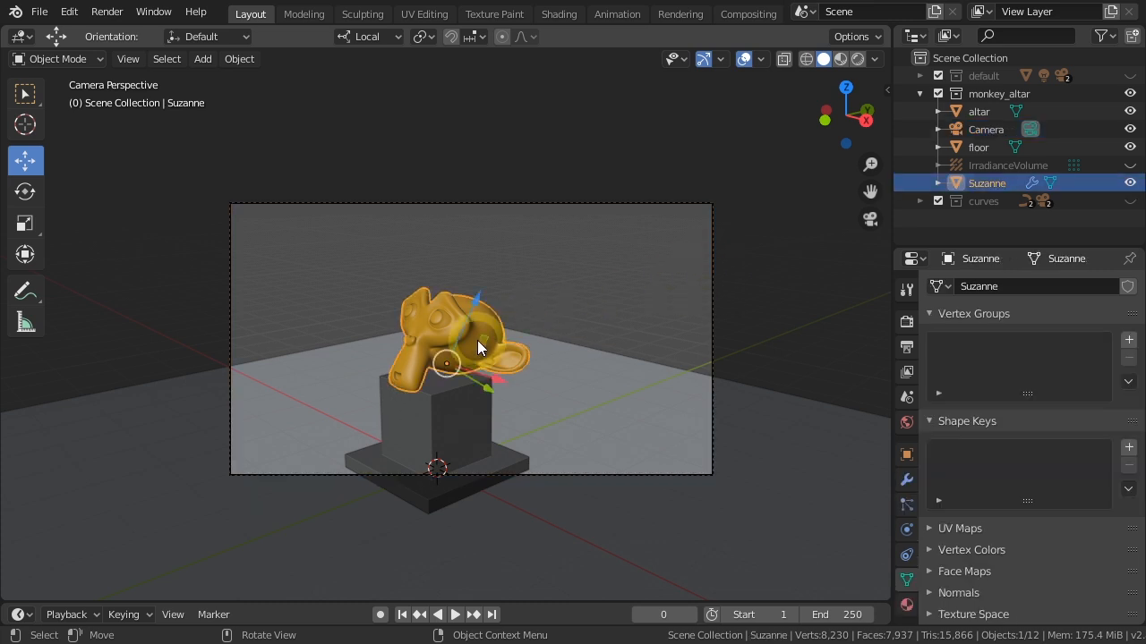
left_click(711, 303)
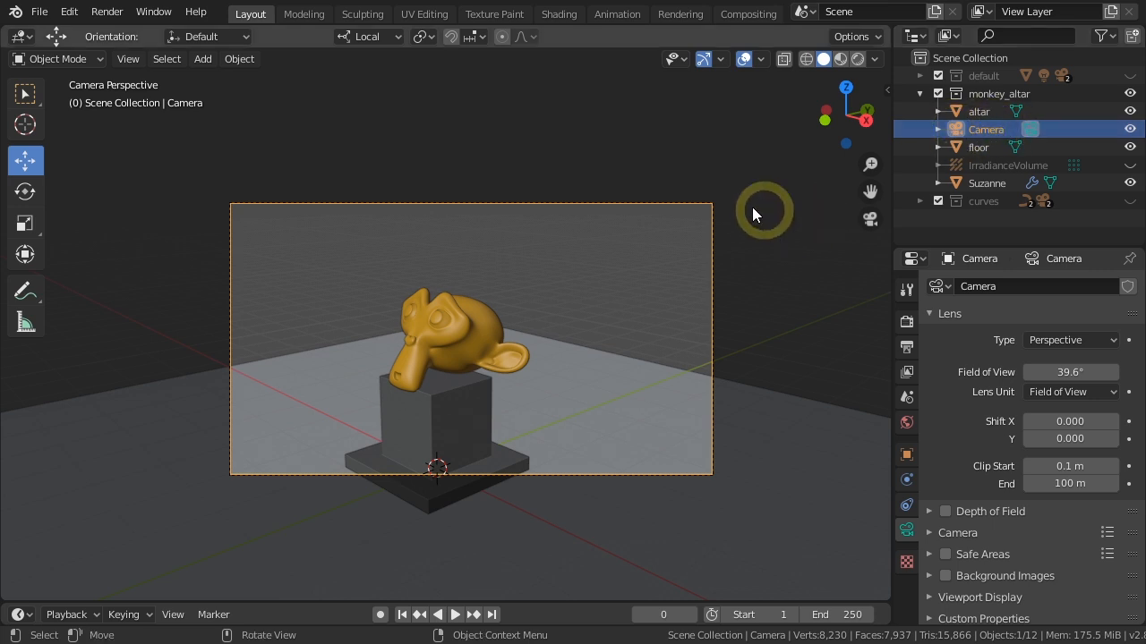
left_click(550, 284)
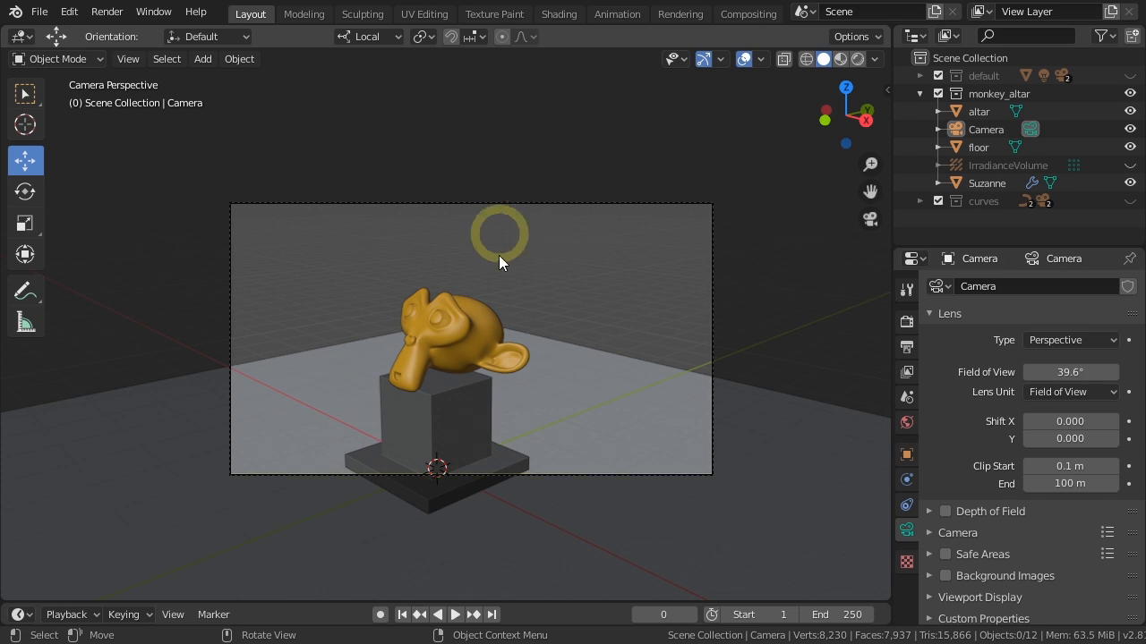
left_click(455, 334)
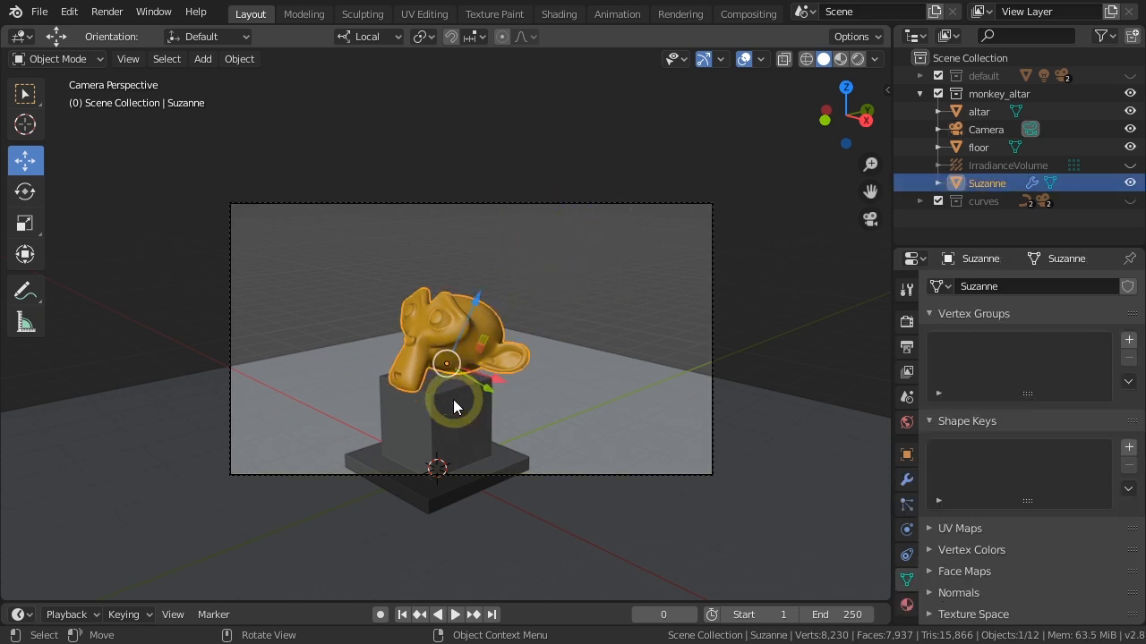
left_click(453, 407)
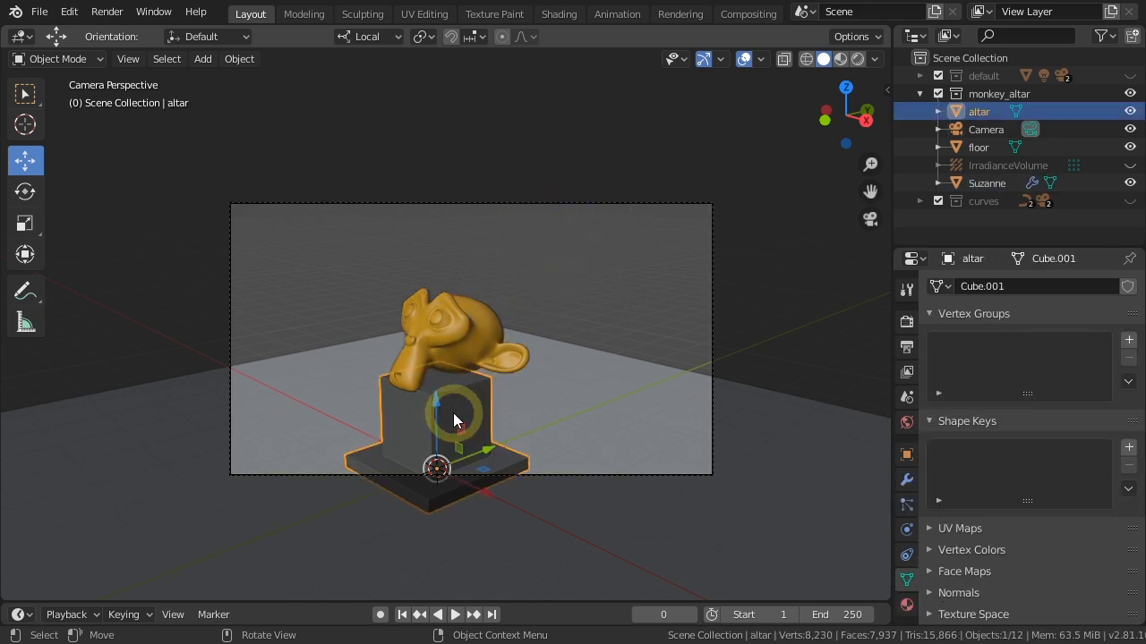
left_click(579, 202)
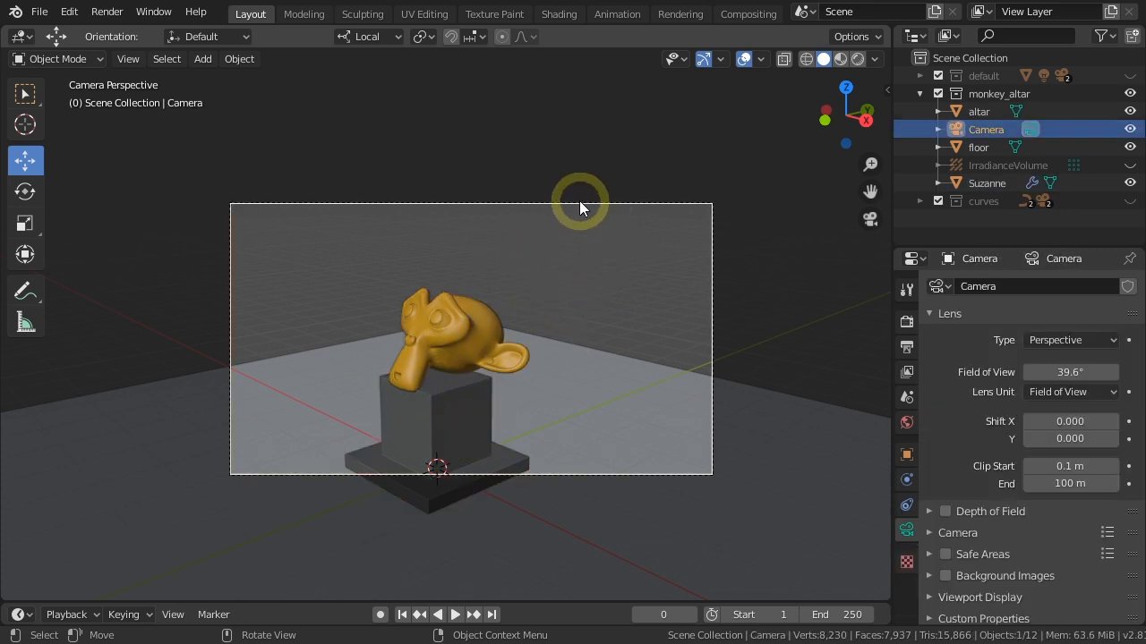
- Clear the selection and box-select the camera across the upper edge of its frame
left_click(581, 290)
key("b")
left_click_drag(551, 309, 636, 163)
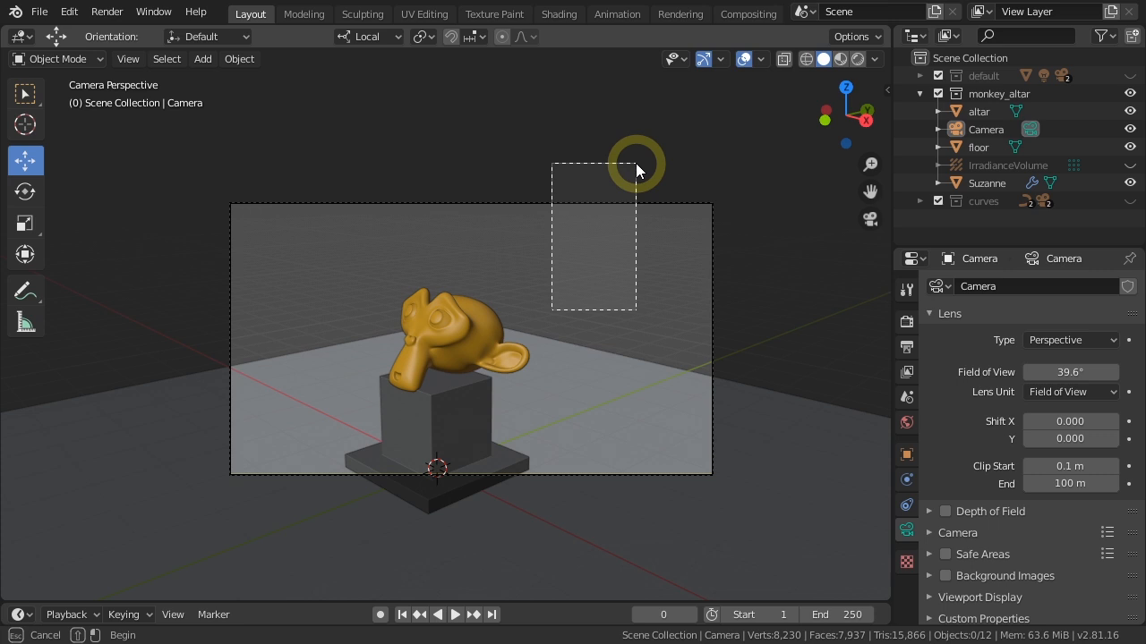
left_click_drag(635, 163, 636, 163)
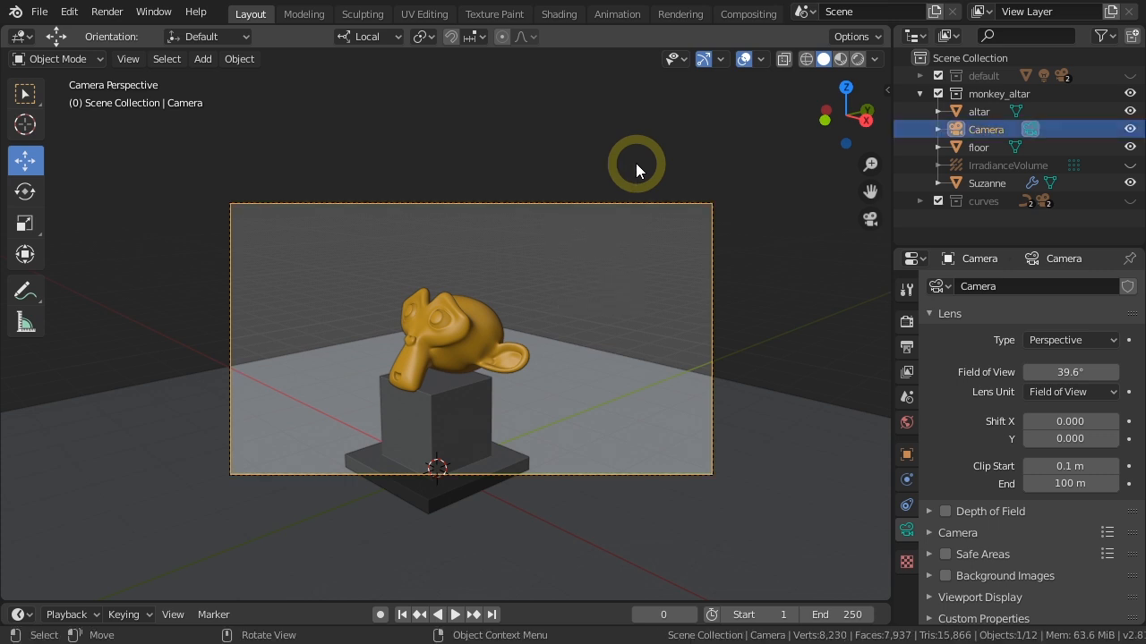
- Deselect the camera and select it again from the monkey_altar collection in the Outliner
left_click(563, 282)
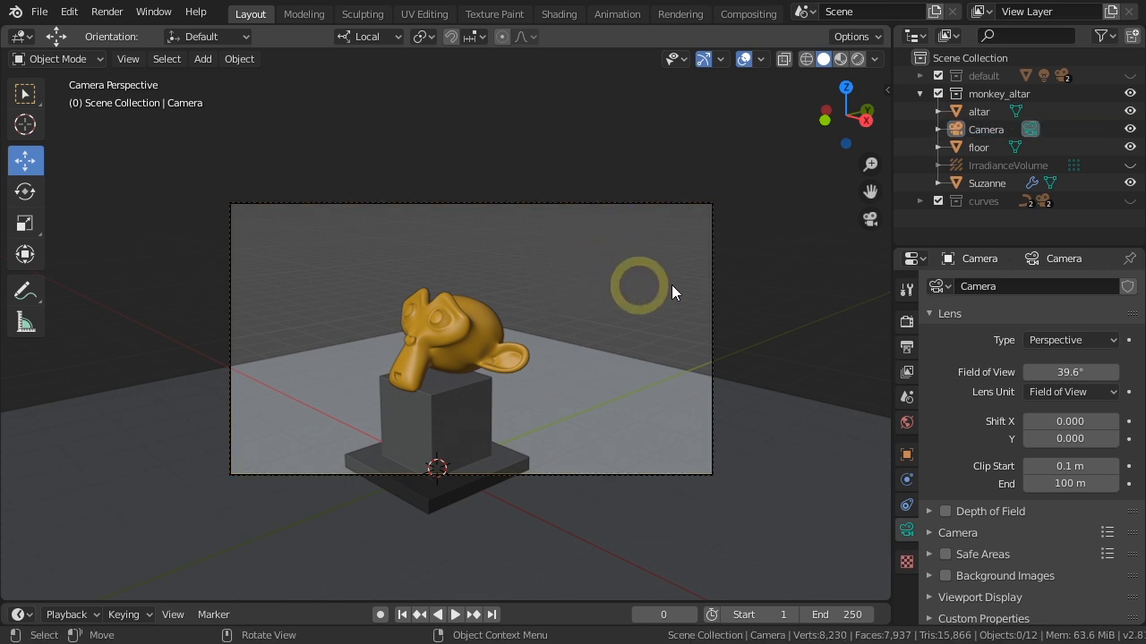
left_click(990, 132)
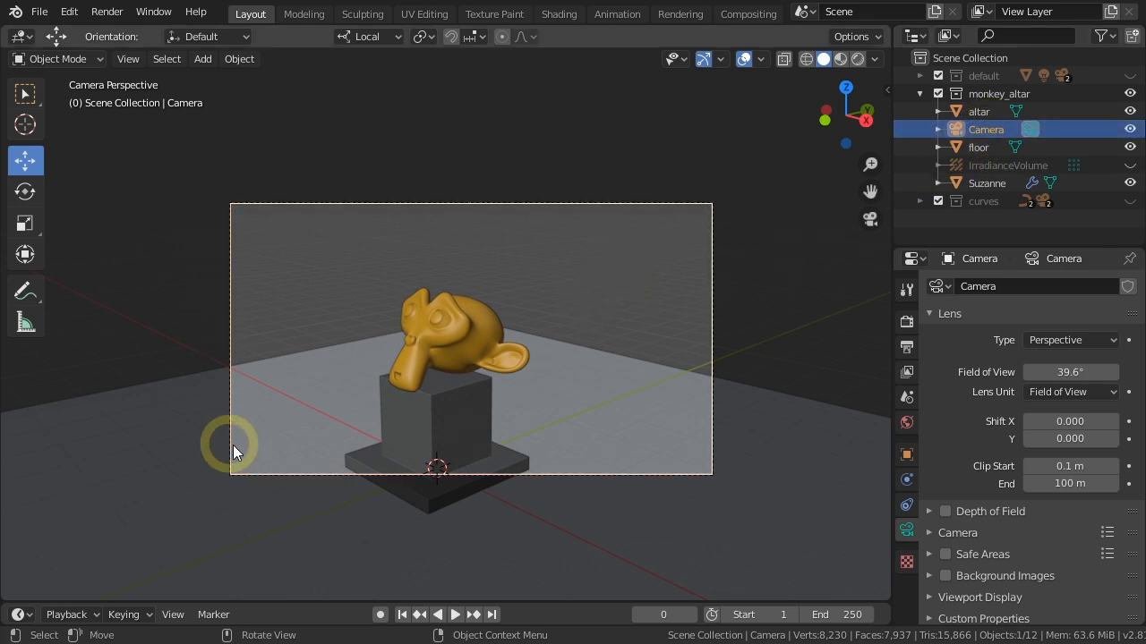
left_click(597, 466)
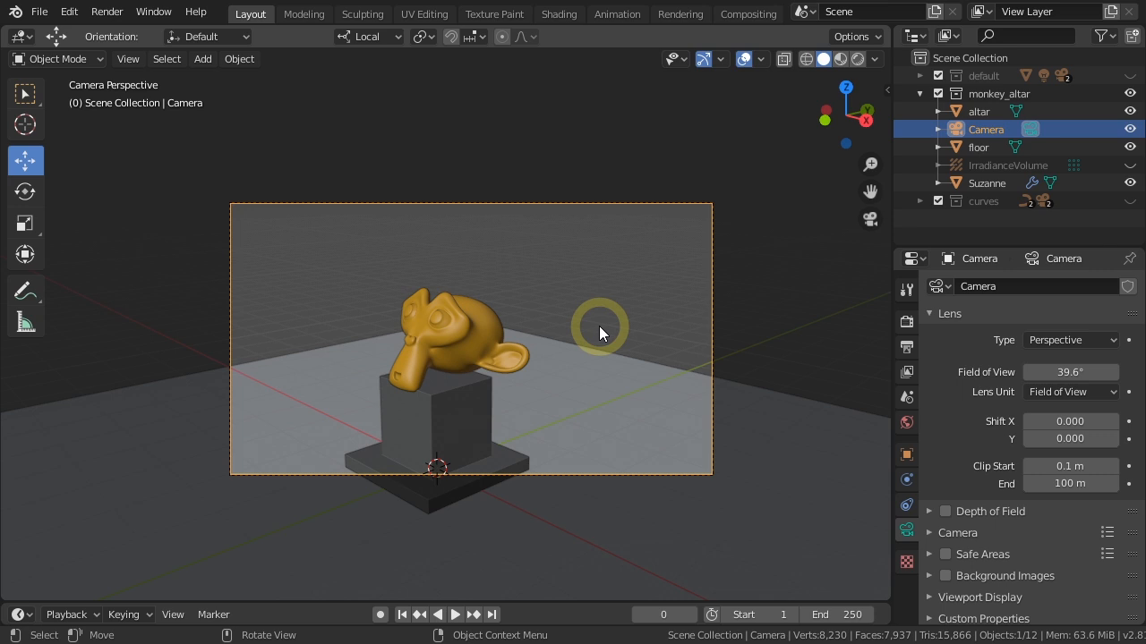
- Return to the Select Box tool and set the transform orientation to Global
key("w")
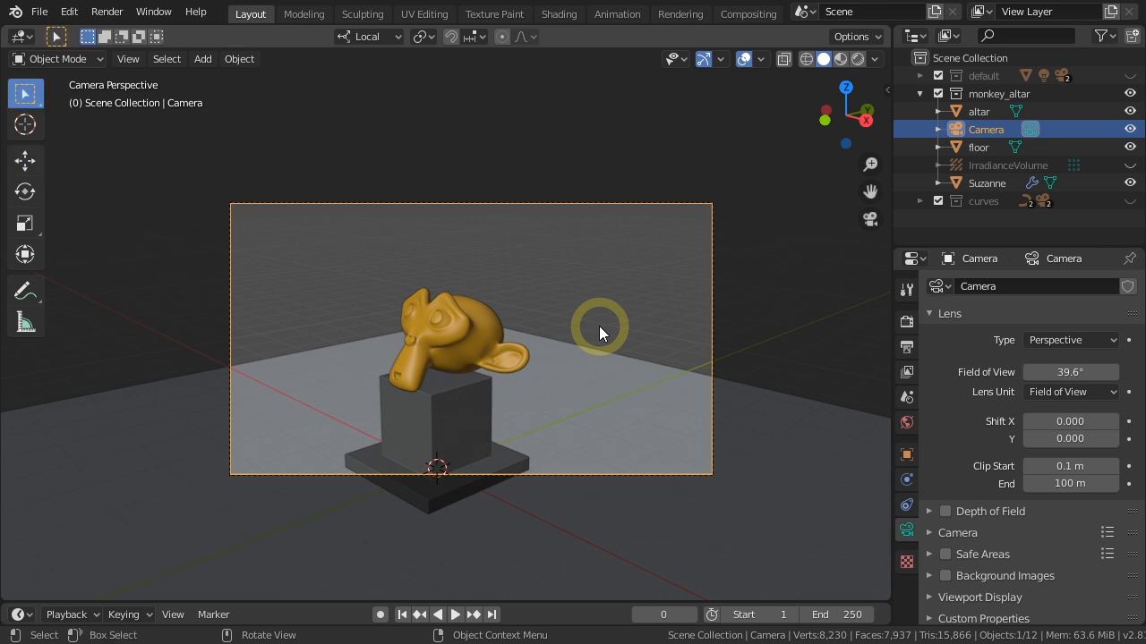
left_click(363, 43)
left_click(312, 93)
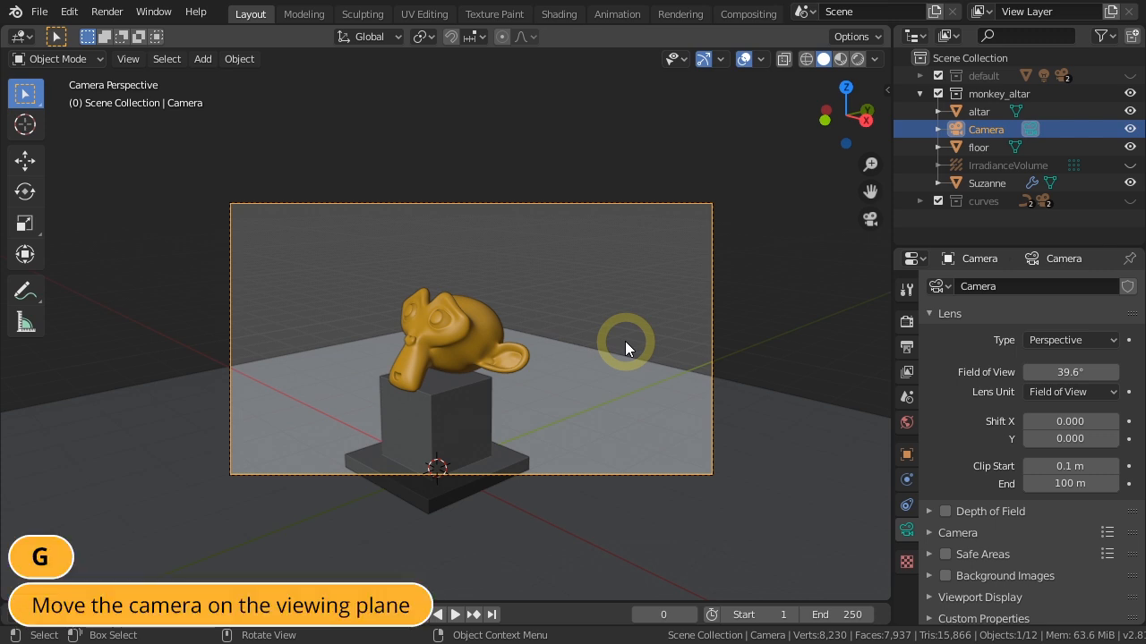
- Move the camera in the viewing plane until the whole altar is in frame and dolly it back about 0.19 m along local Z
key("g")
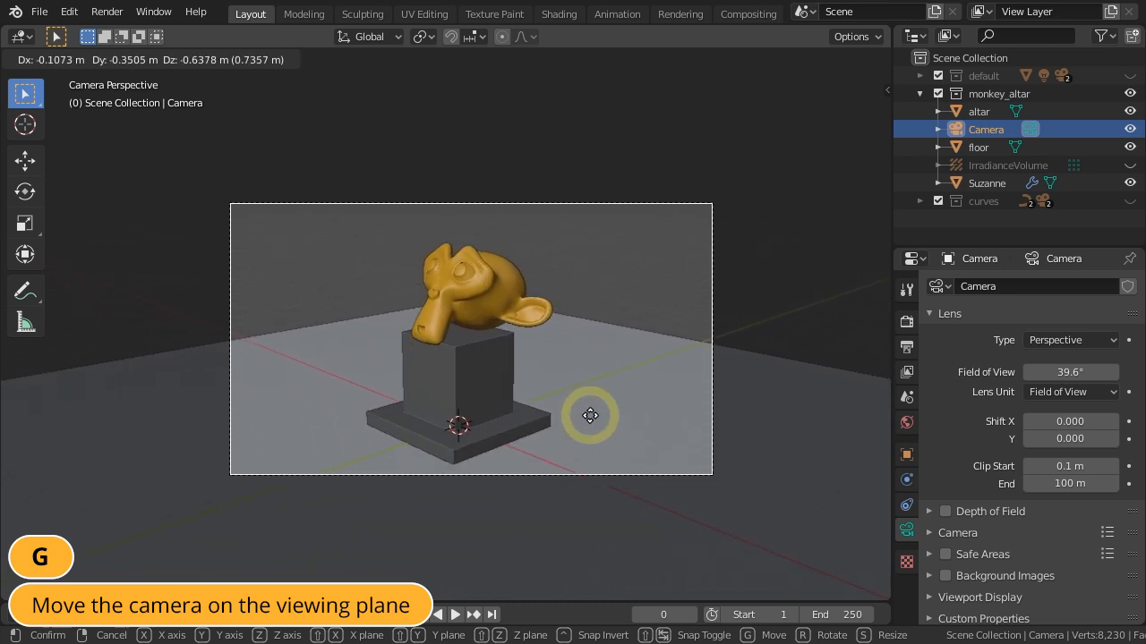
left_click(583, 422)
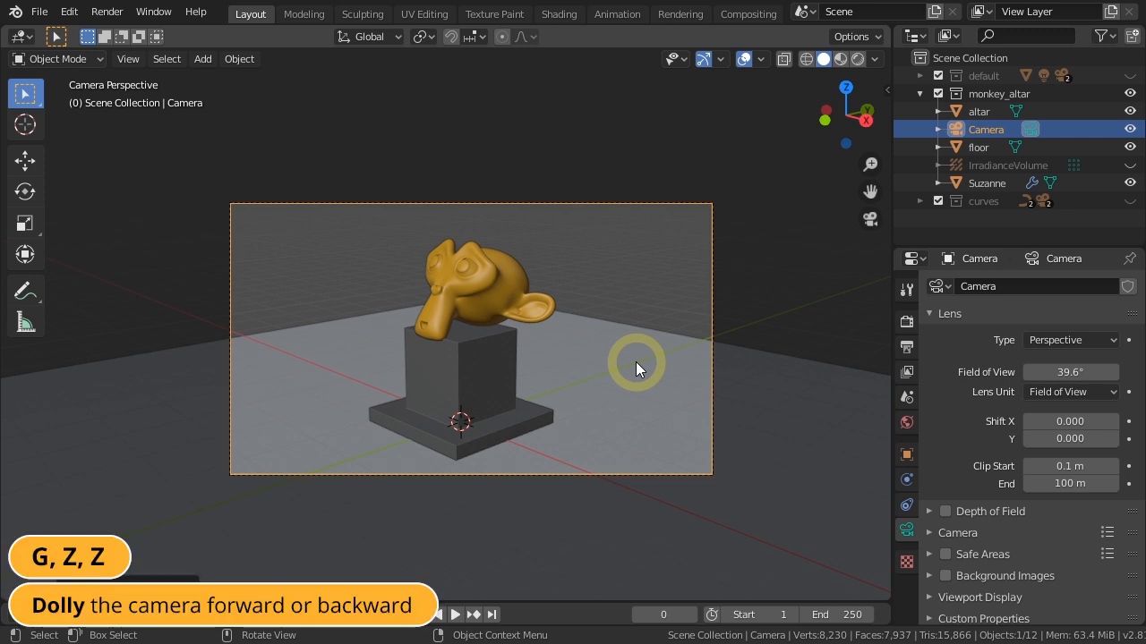
key("g")
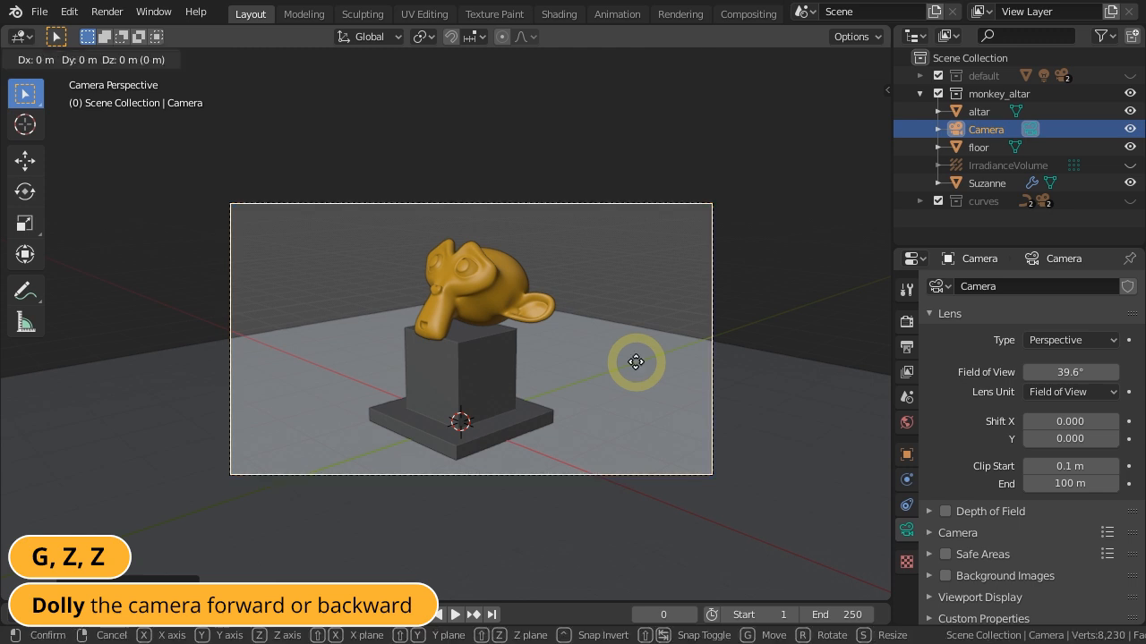
key("z")
key("z")
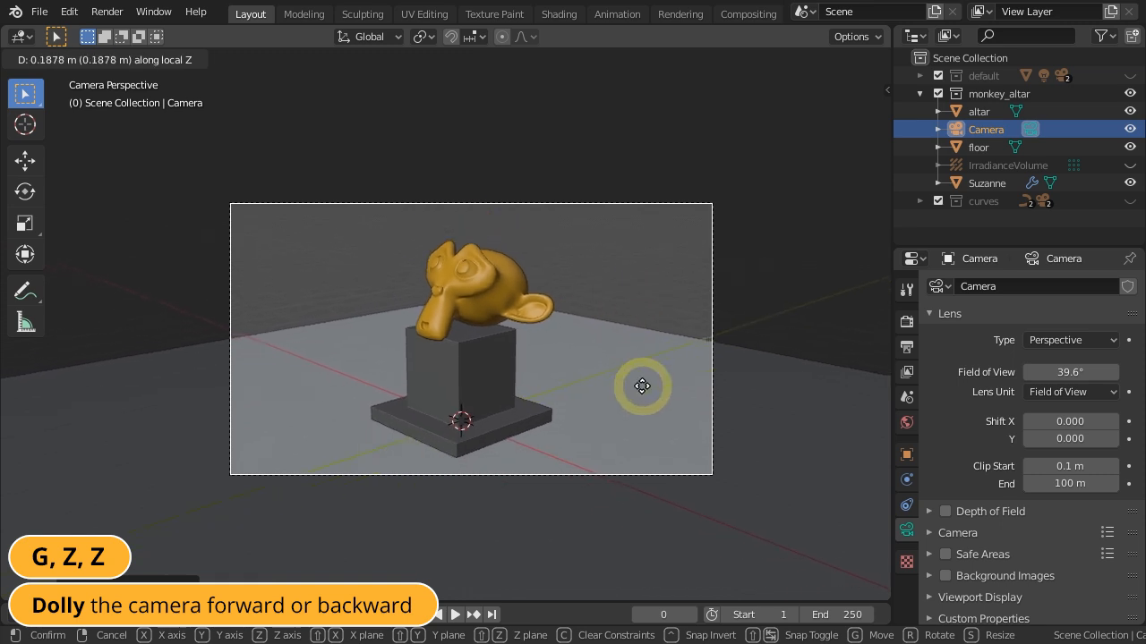
left_click(642, 387)
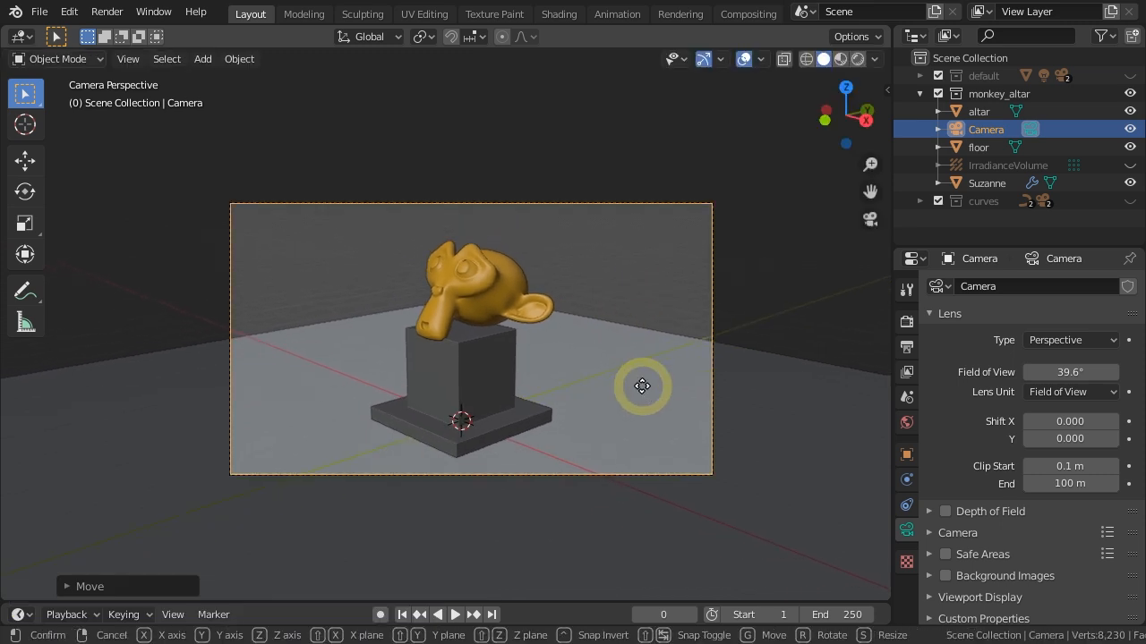
- Try moving the camera along the global Z axis and dollying it along its local Z axis
key("g")
key("z")
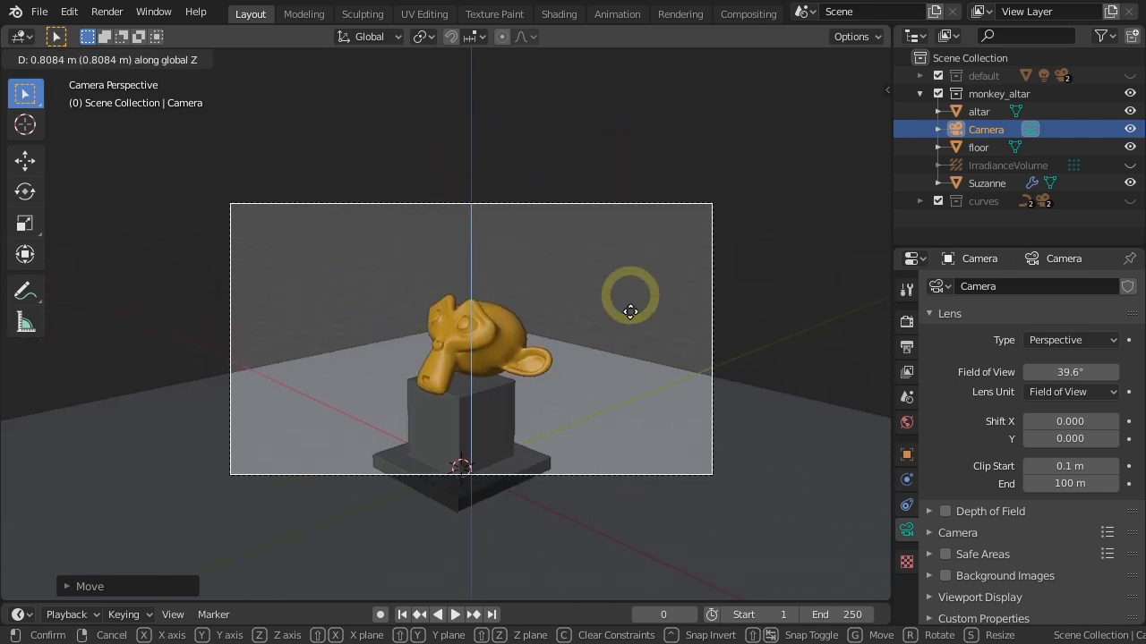
left_click(634, 391)
key("g")
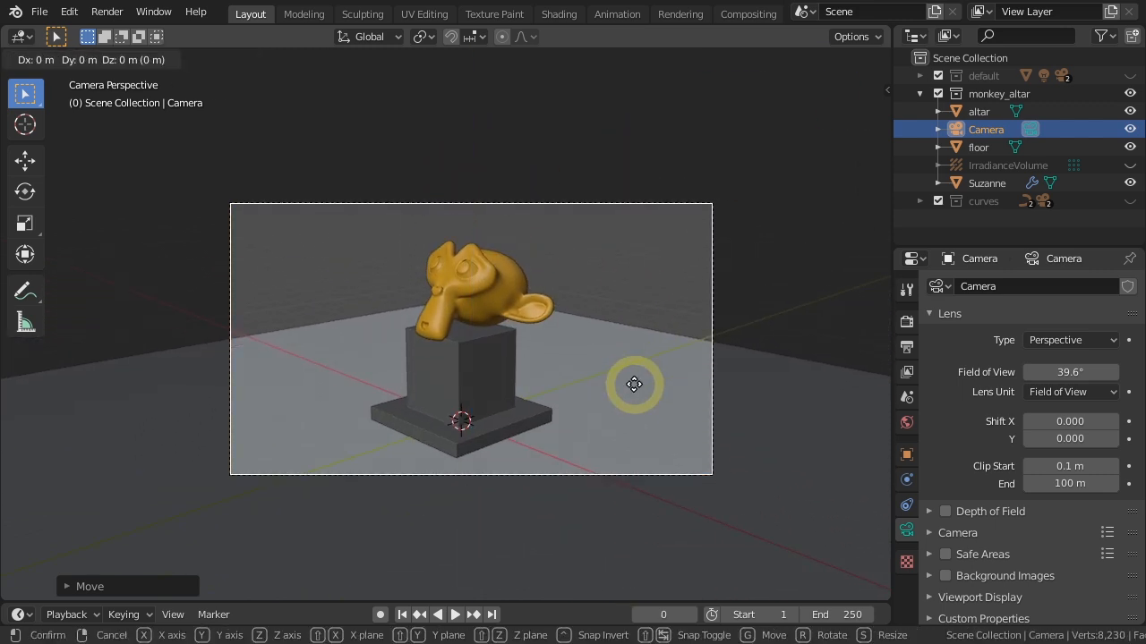
key("z")
key("z")
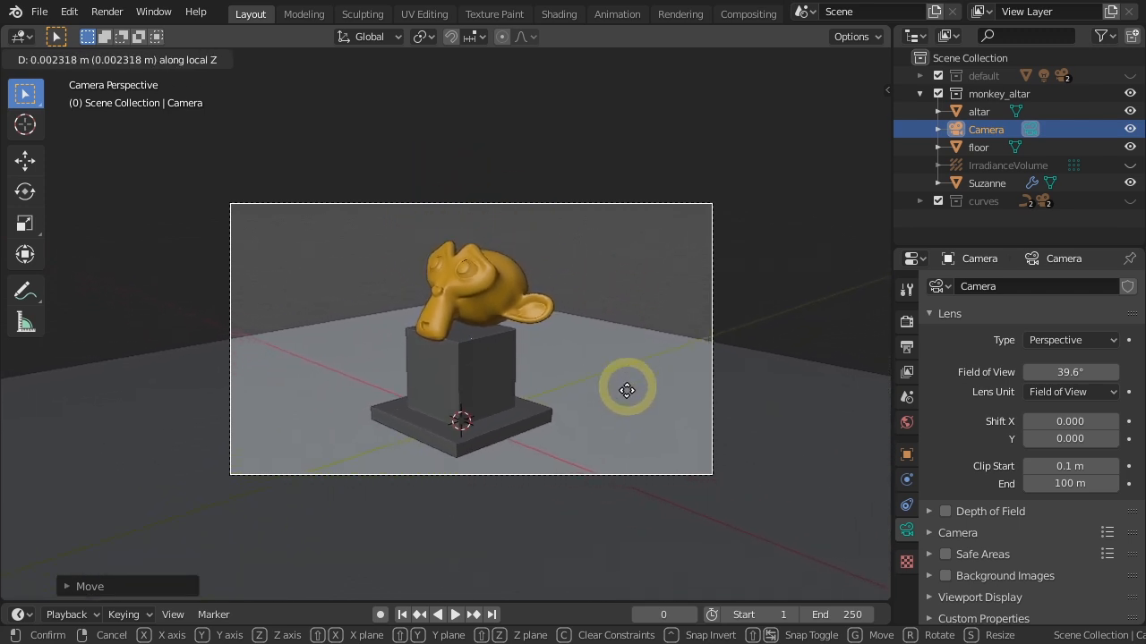
left_click(628, 483)
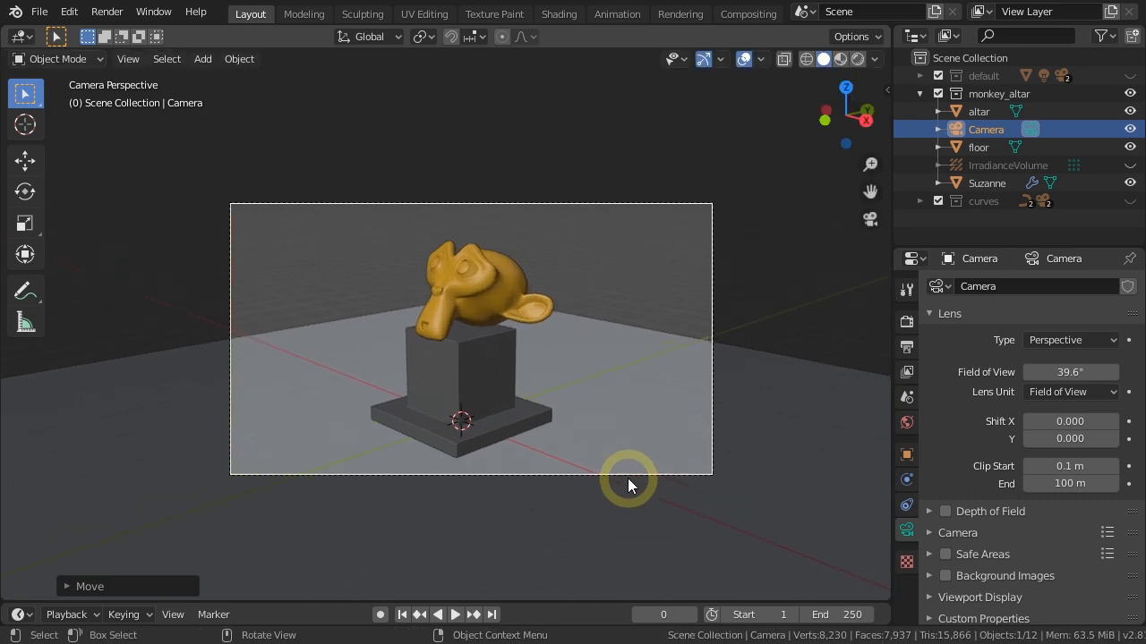
left_click(628, 331)
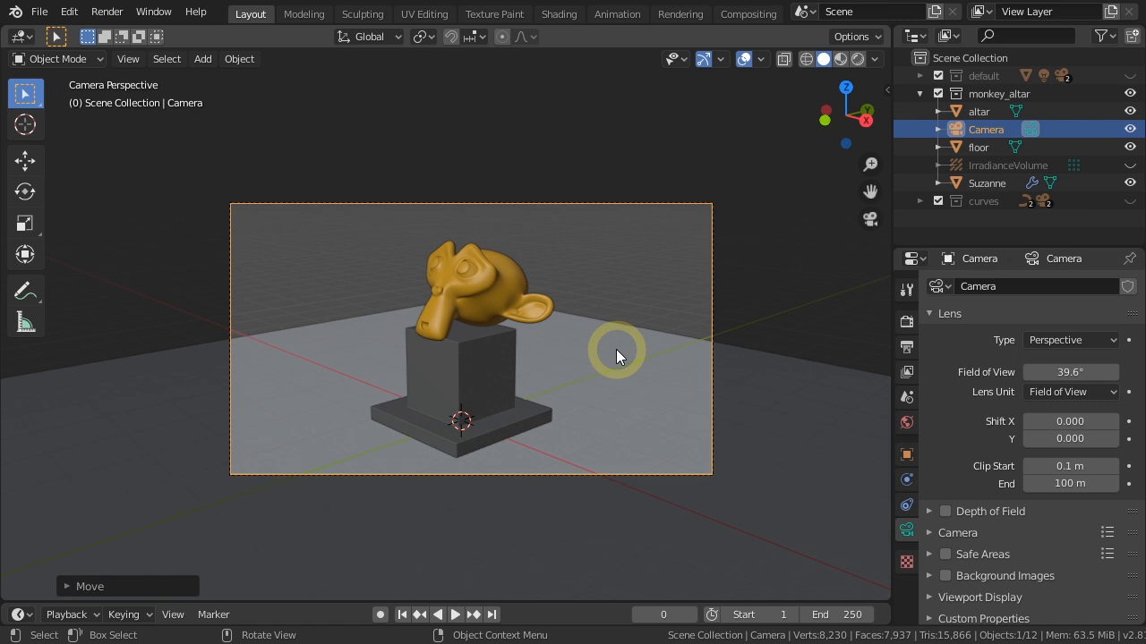
- Try panning the camera by rotating it about the global Z axis
key("r")
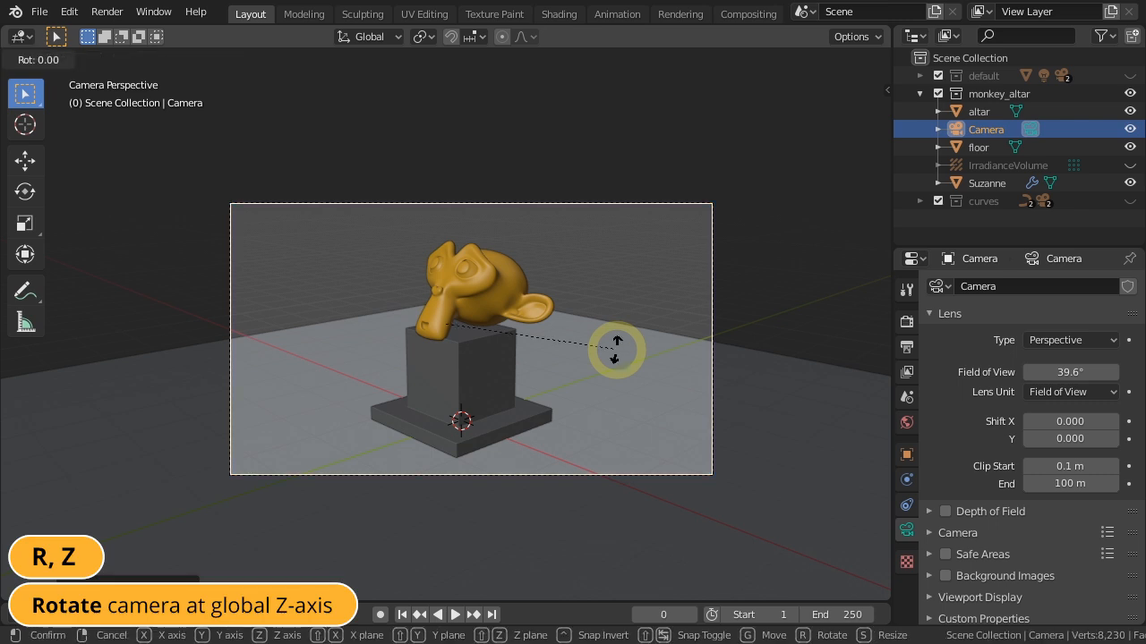
key("z")
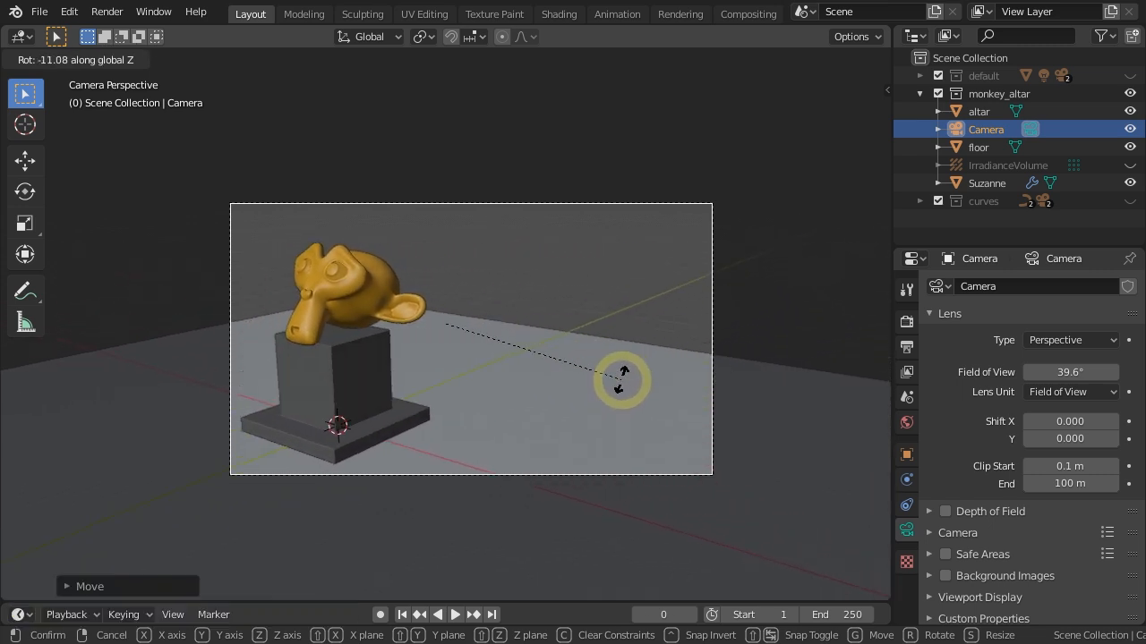
right_click(621, 380)
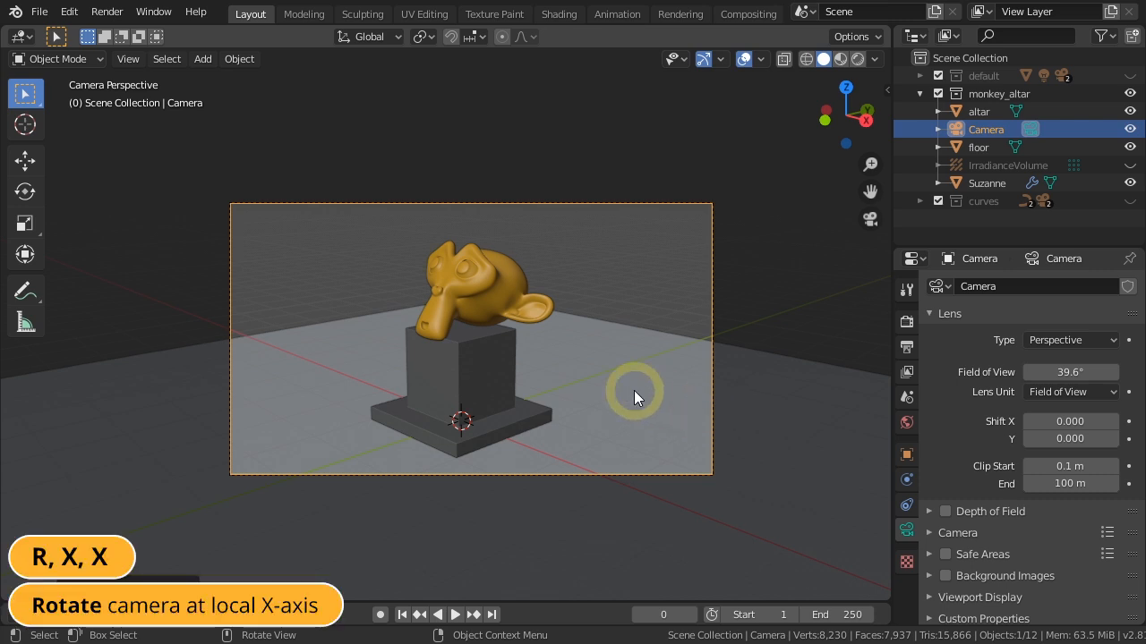
- Try tilting the camera by rotating it about its local X axis
key("r")
key("x")
key("x")
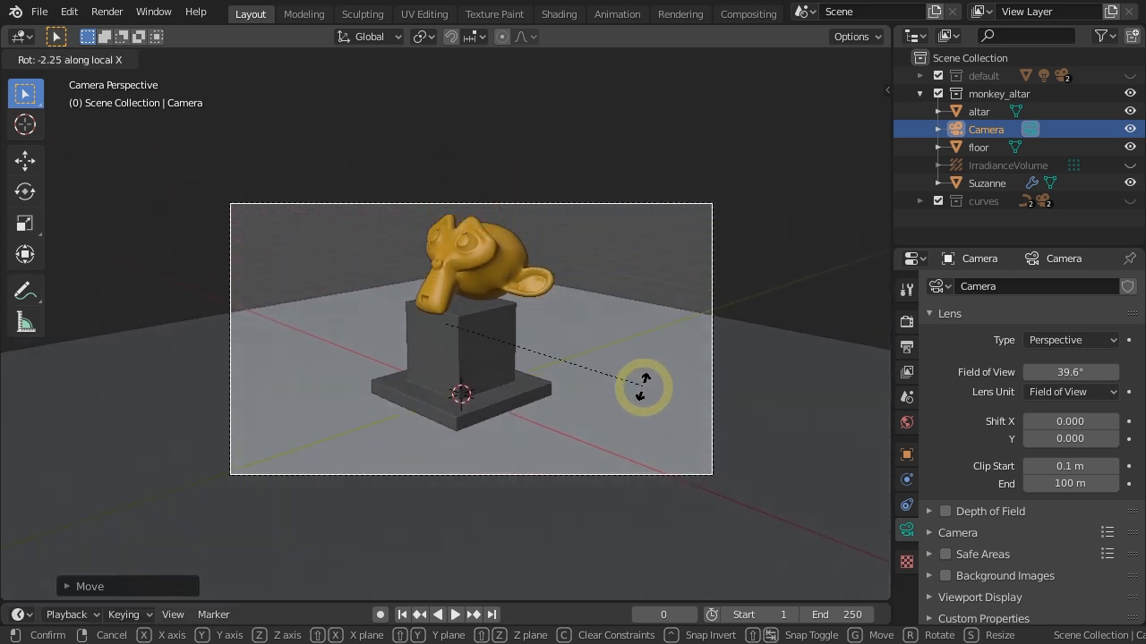
left_click(644, 401)
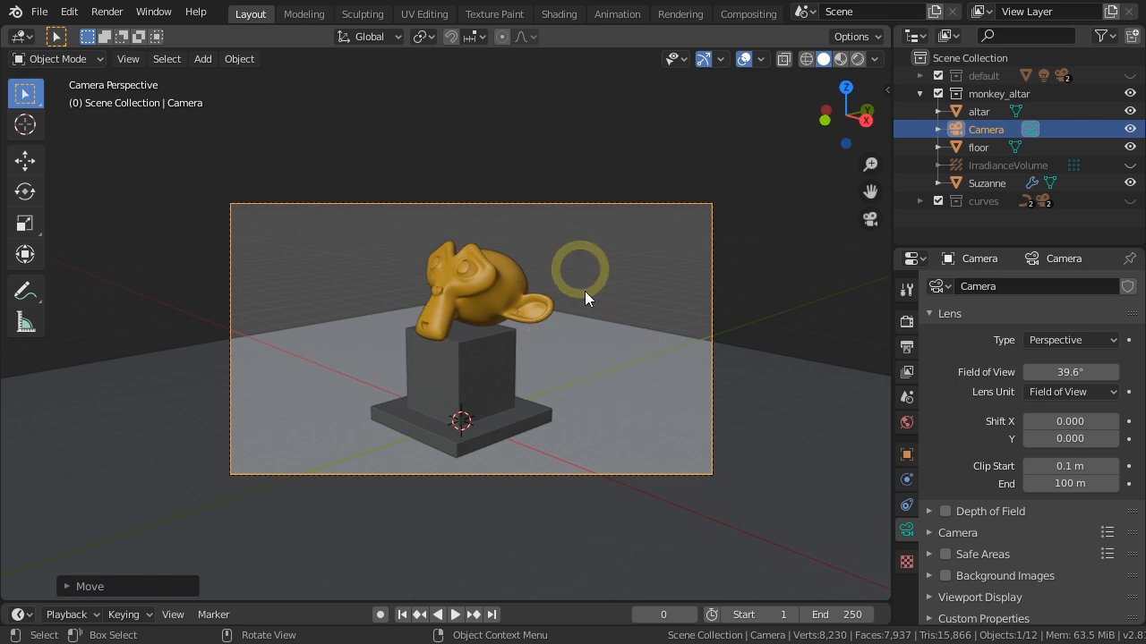
- Try rolling the camera by rotating it about its local Z axis
key("r")
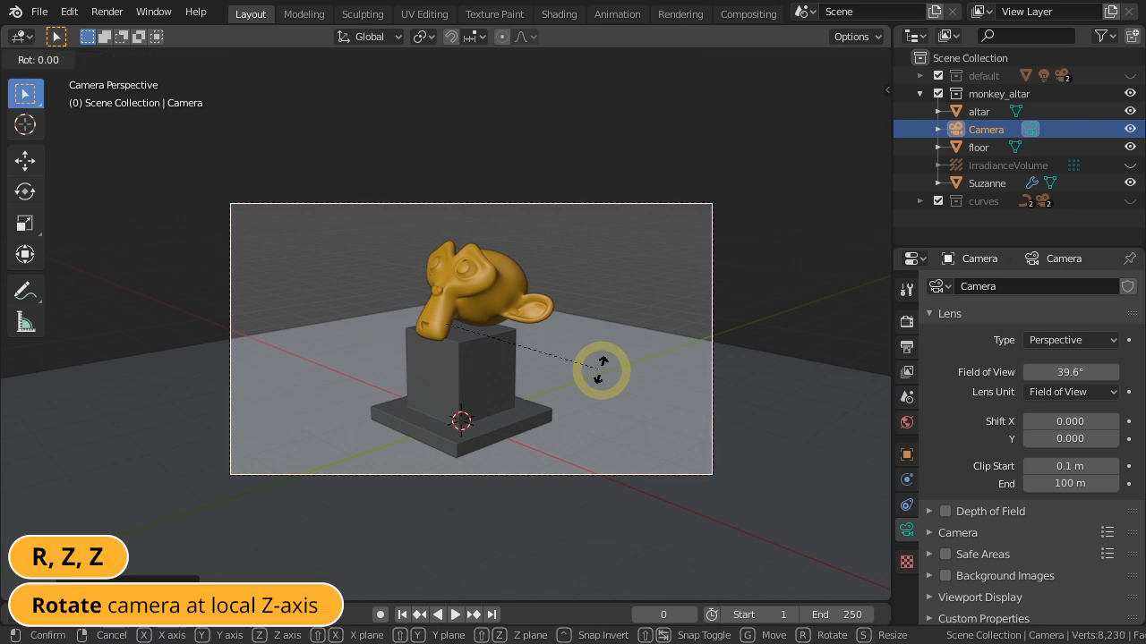
key("z")
key("z")
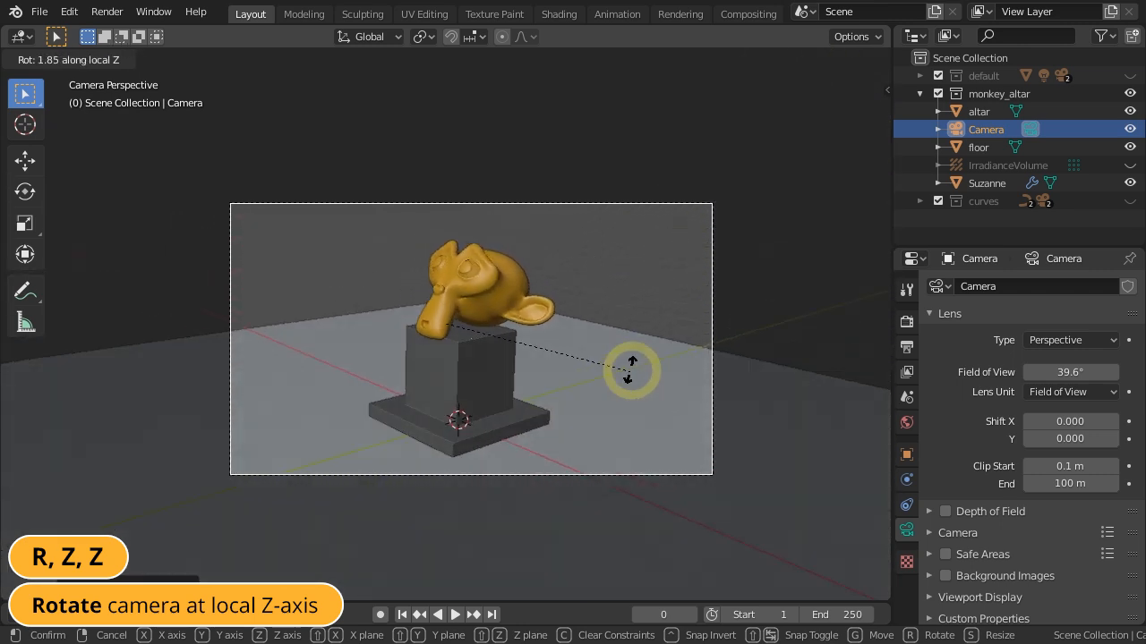
left_click(628, 367)
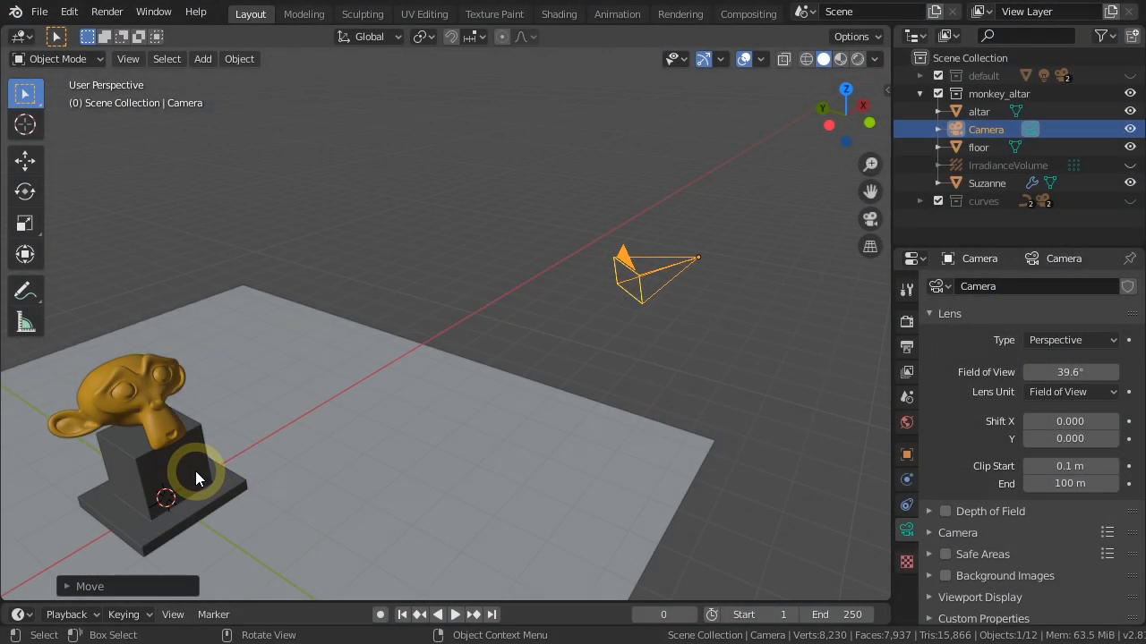
- Select the altar and switch the viewport to rendered shading
left_click(196, 471)
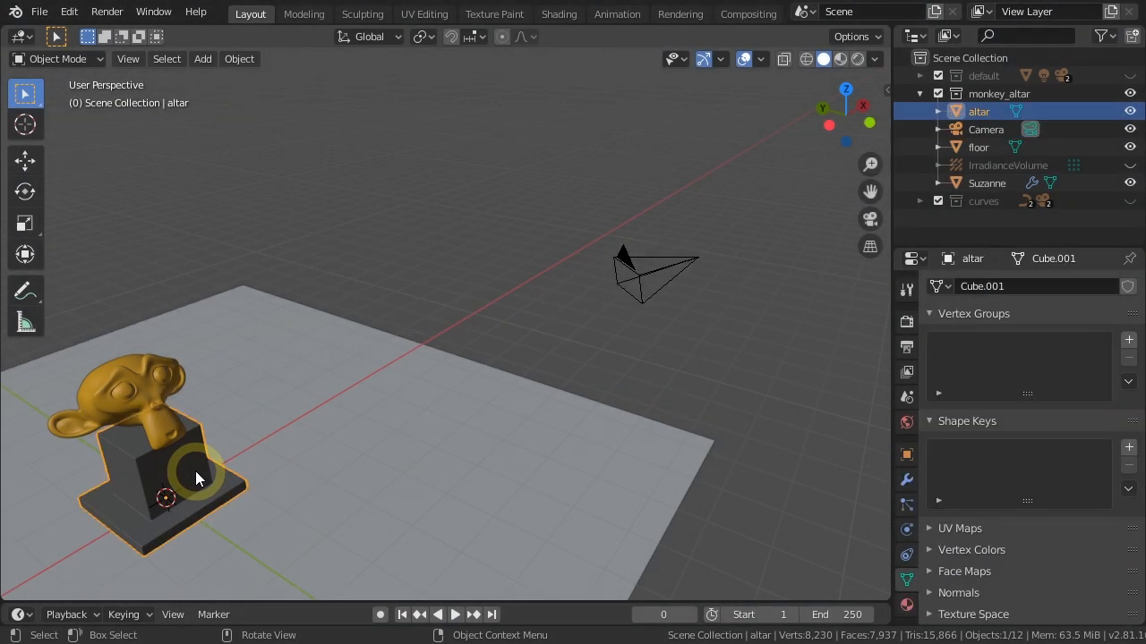
middle_click_drag(196, 471, 648, 275)
scroll(455, 362, "up", 2)
scroll(388, 286, "up", 1)
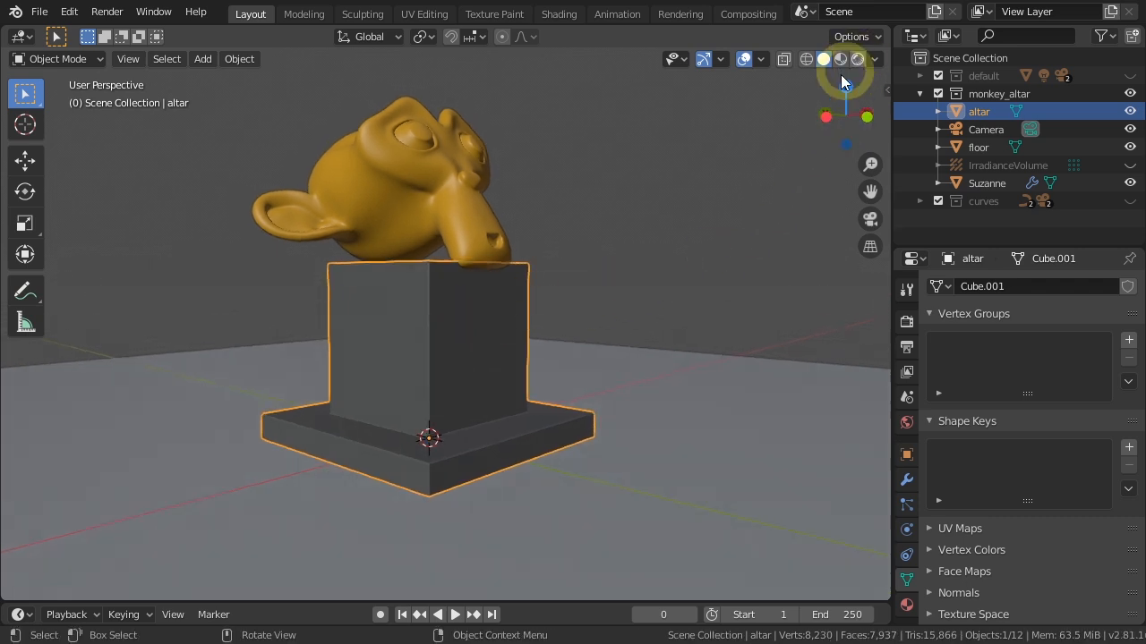
left_click(858, 58)
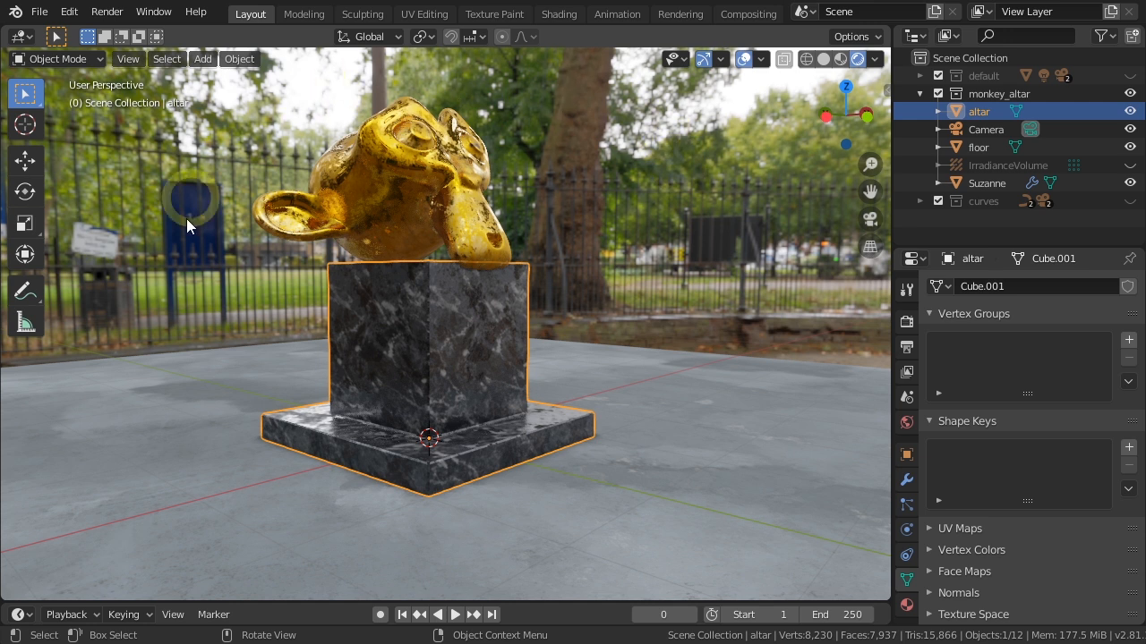
- Reframe the altar and monkey head in the user view, and align the active camera to that view
middle_click_drag(482, 350, 510, 392)
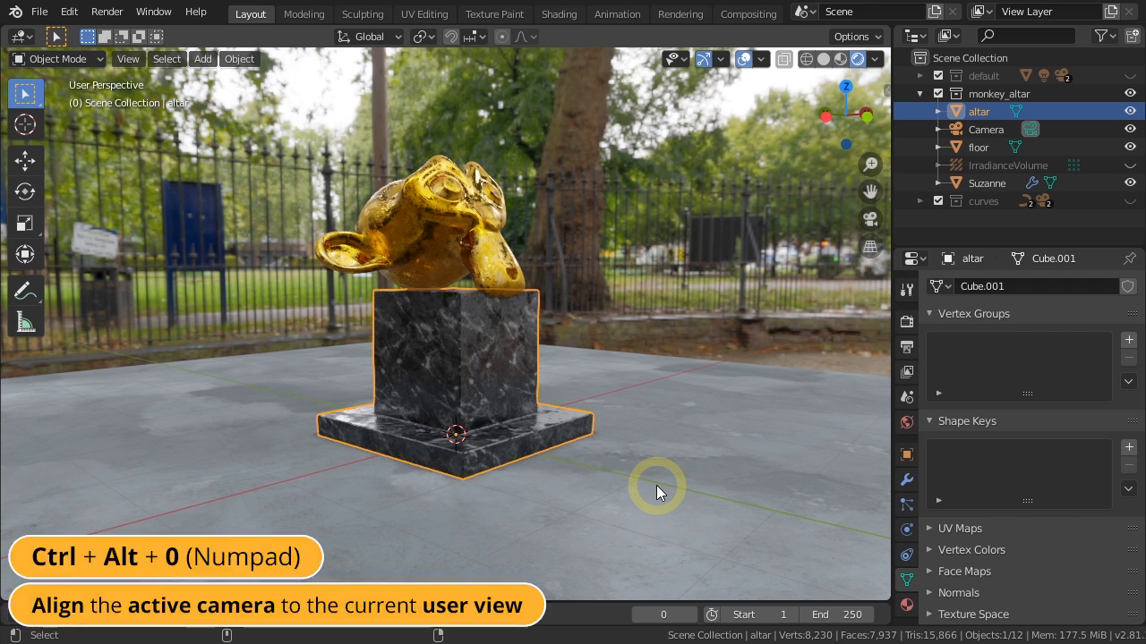
key("ctrl+alt+KP_0")
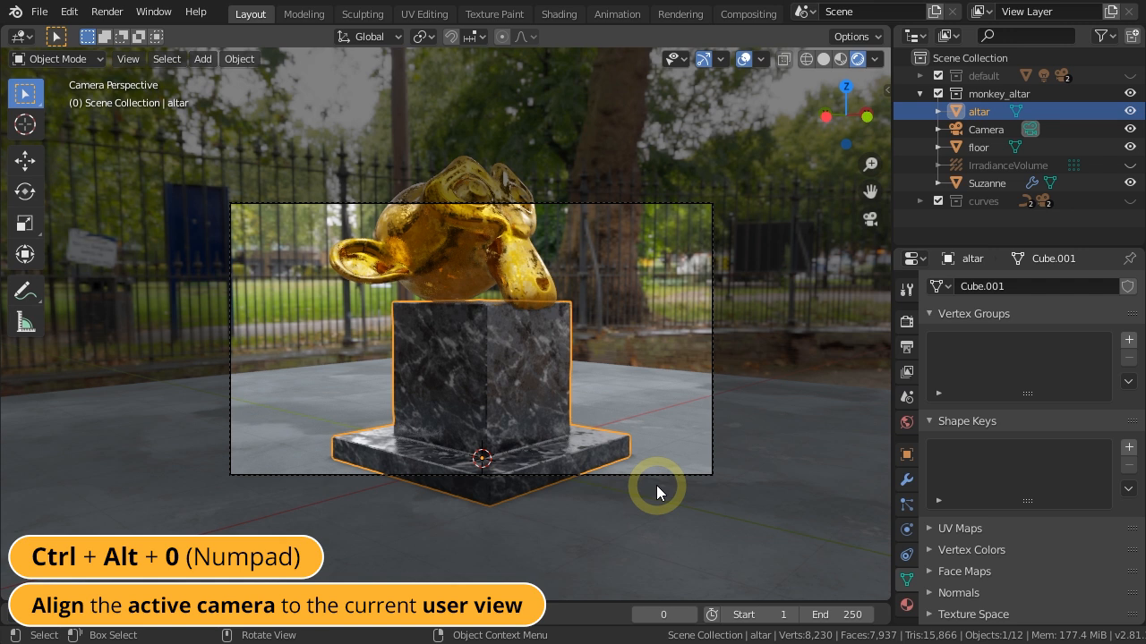
left_click(129, 59)
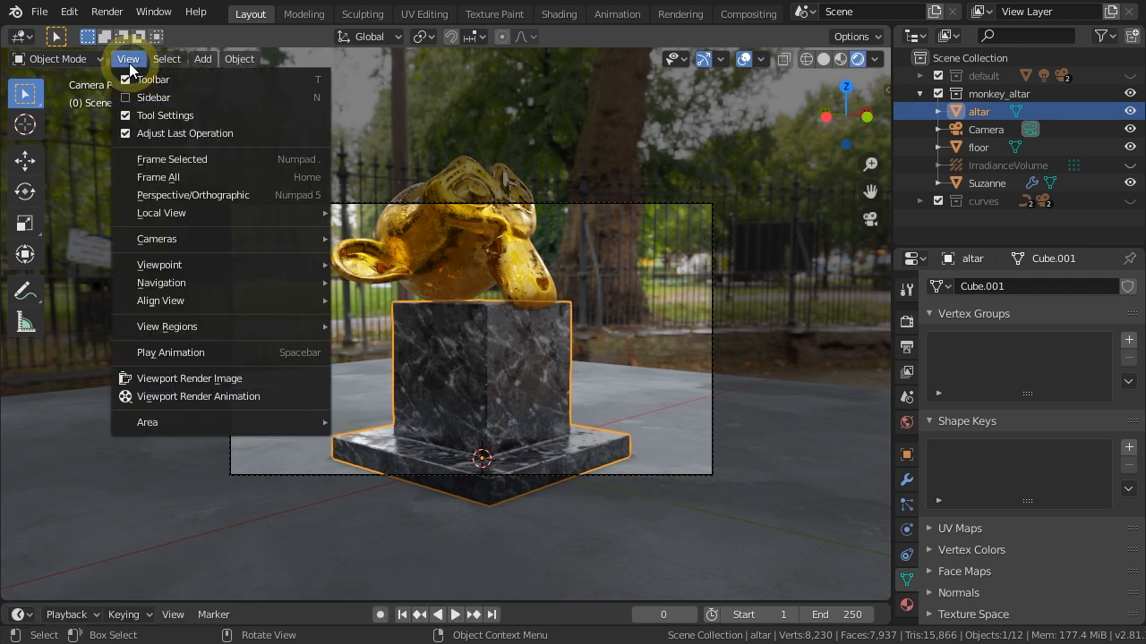
mouse_move(219, 300)
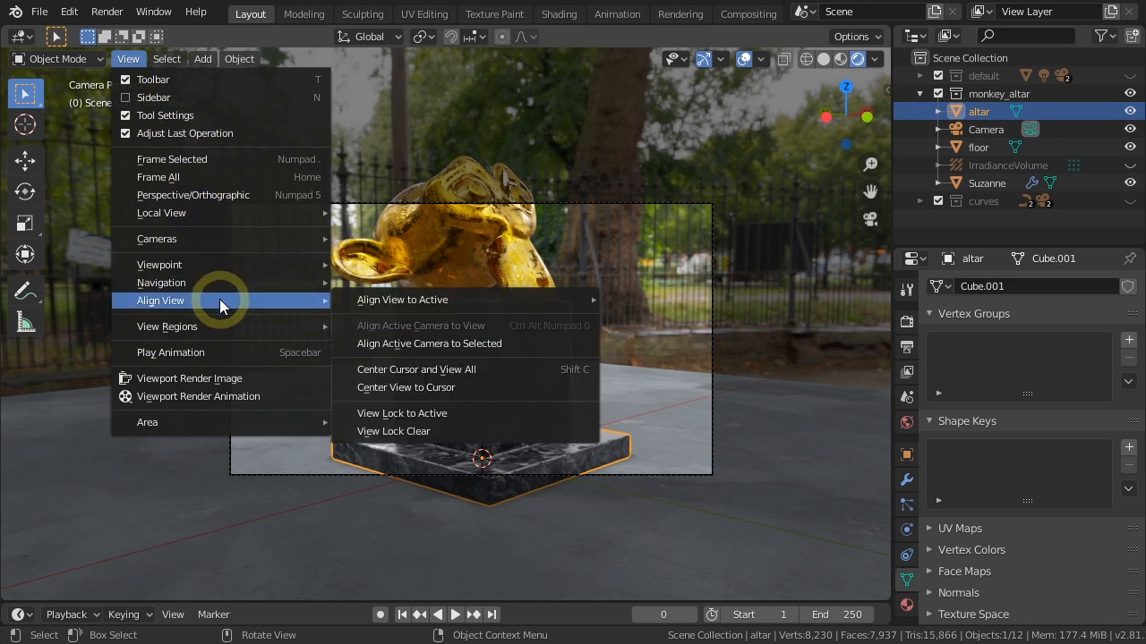
left_click(439, 328)
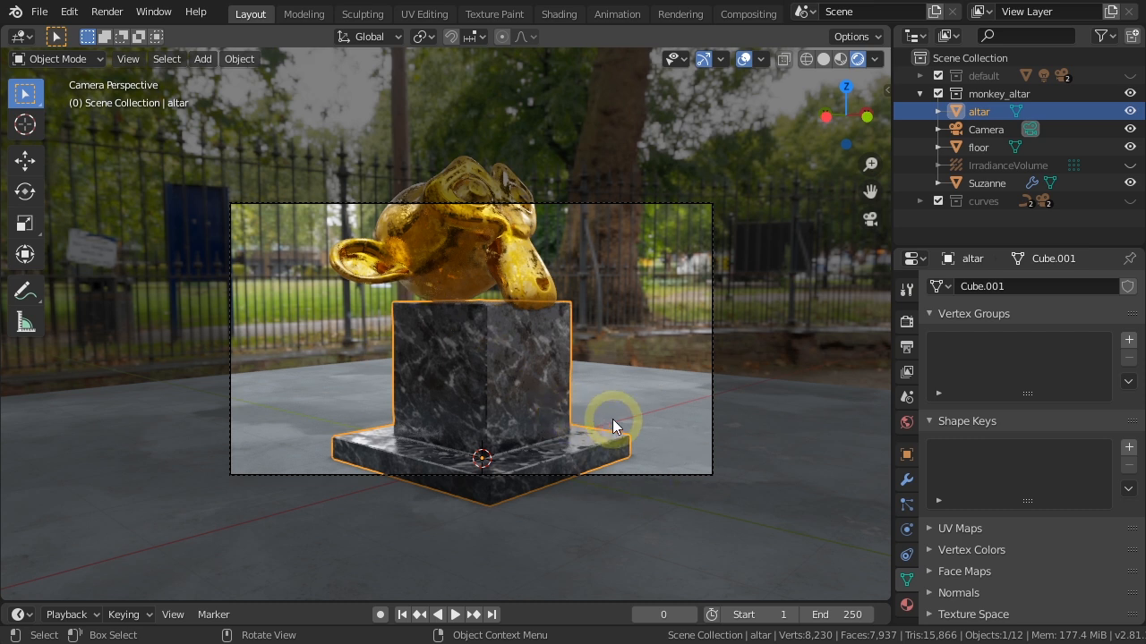
- Enable Lock Camera to View so that viewport navigation moves the active camera
key("n")
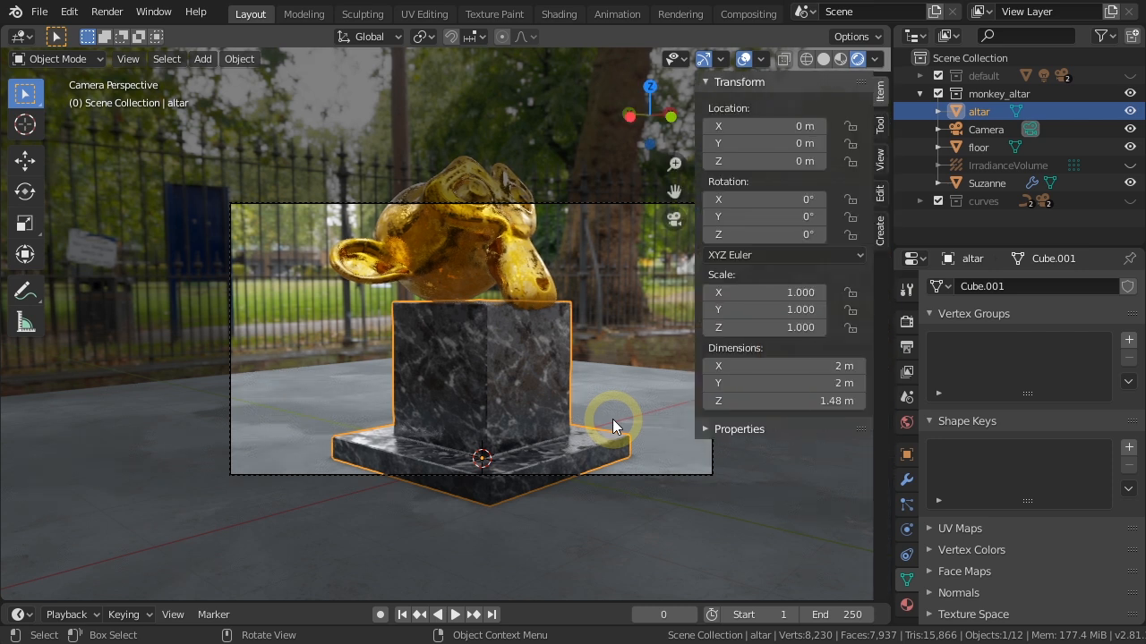
left_click(880, 163)
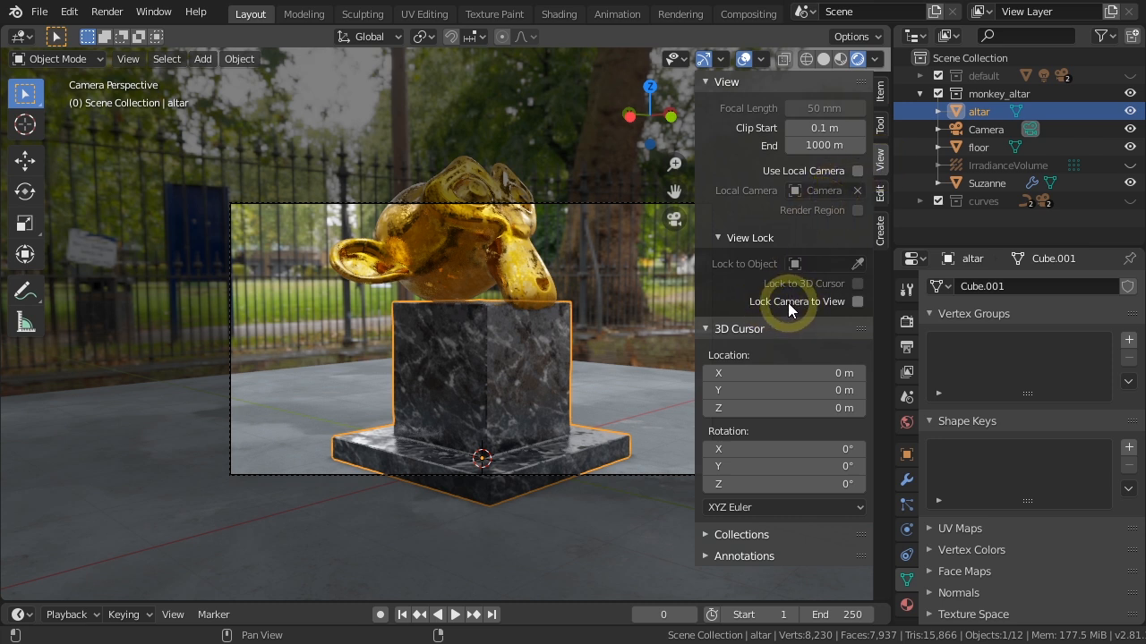
left_click(857, 303)
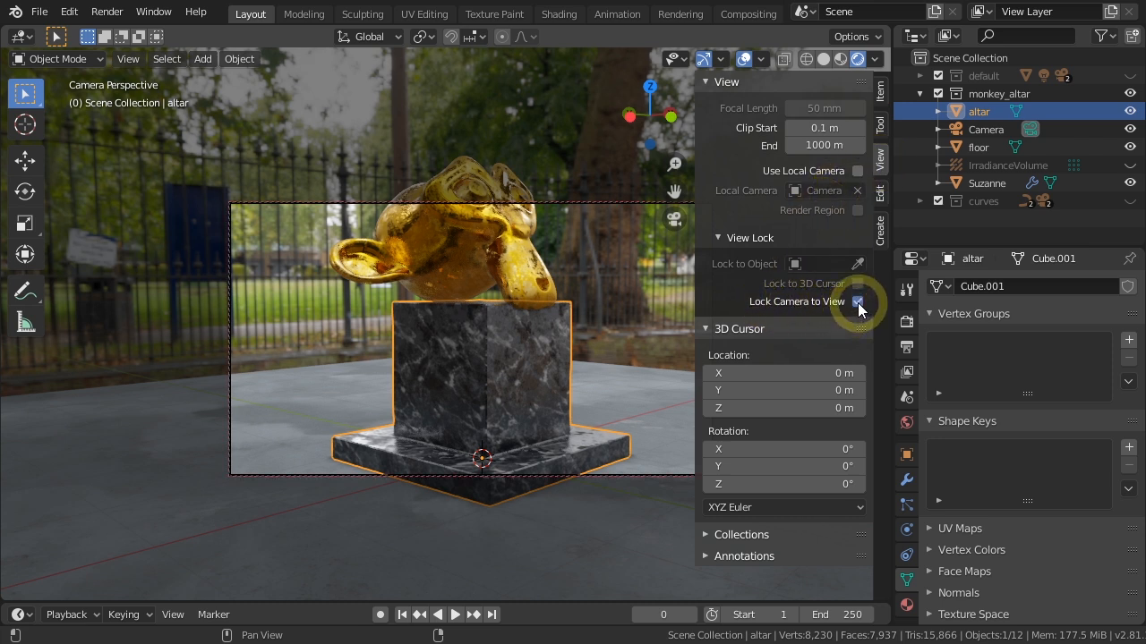
key("n")
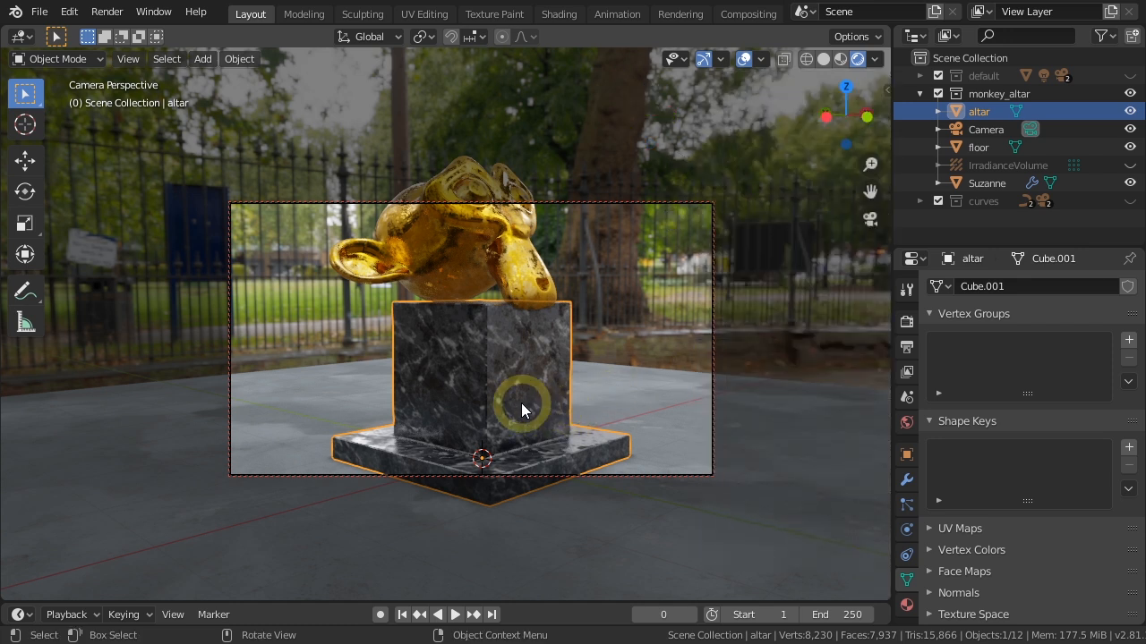
- Reframe the locked camera so the whole monkey head and altar fit inside the camera frame
middle_click_drag(521, 402, 553, 407)
key("ctrl+z")
key("ctrl+shift+z")
key("ctrl+z")
middle_click_drag(522, 410, 493, 359)
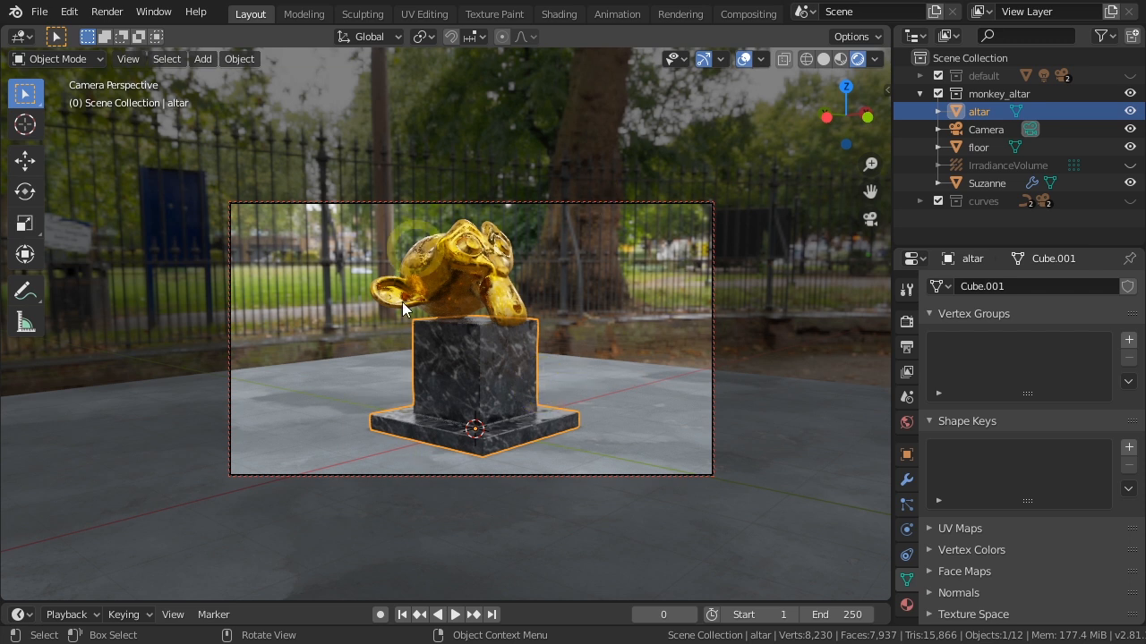
- Disable Lock Camera to View and leave the camera view for a free user perspective
key("n")
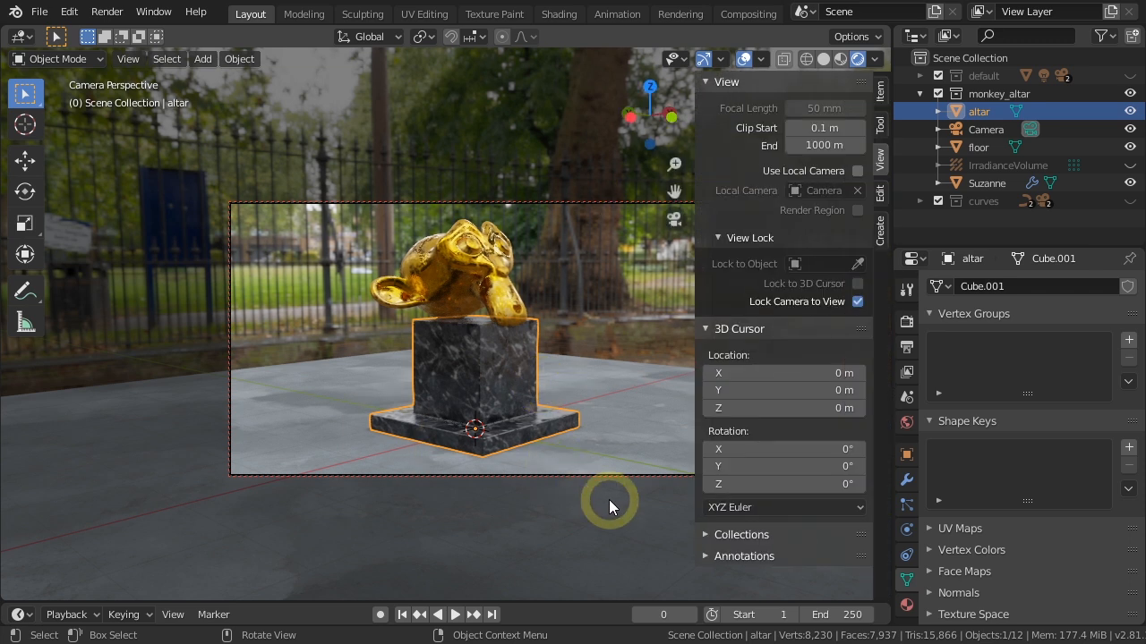
left_click(857, 303)
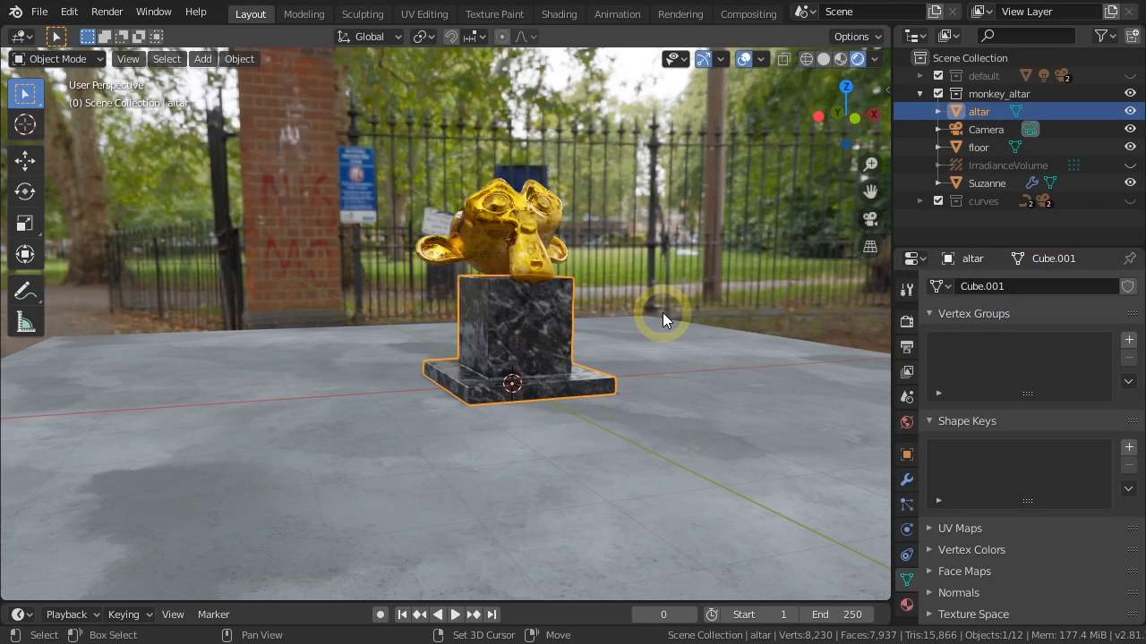
middle_click_drag(663, 312, 612, 351)
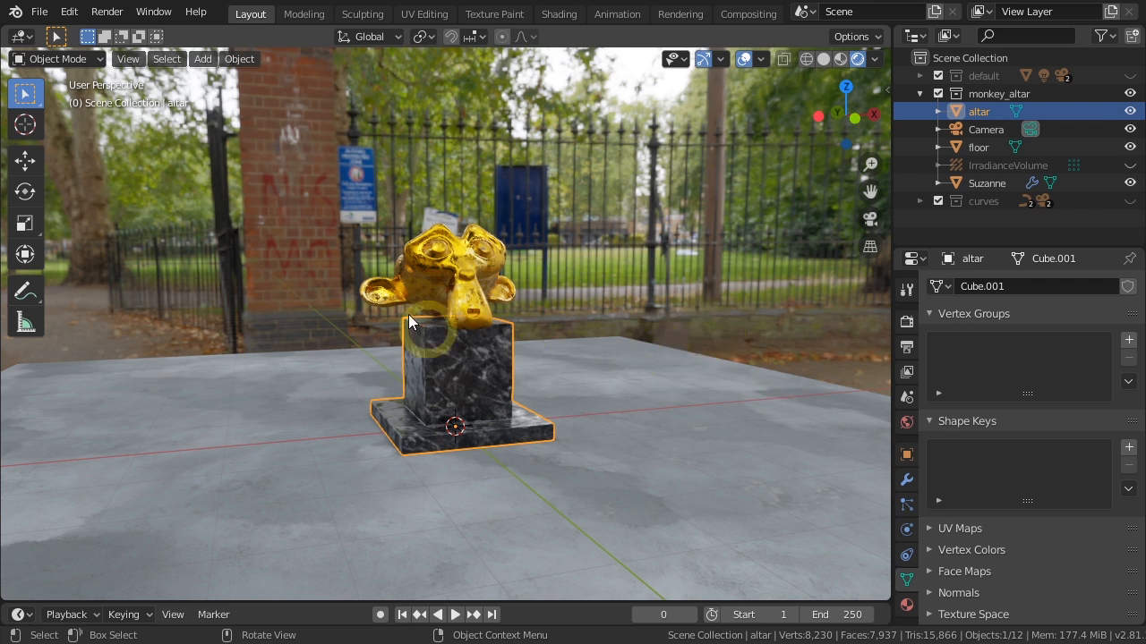
- Start walk navigation and move the view forward, backward, right and left around the altar
left_click(128, 61)
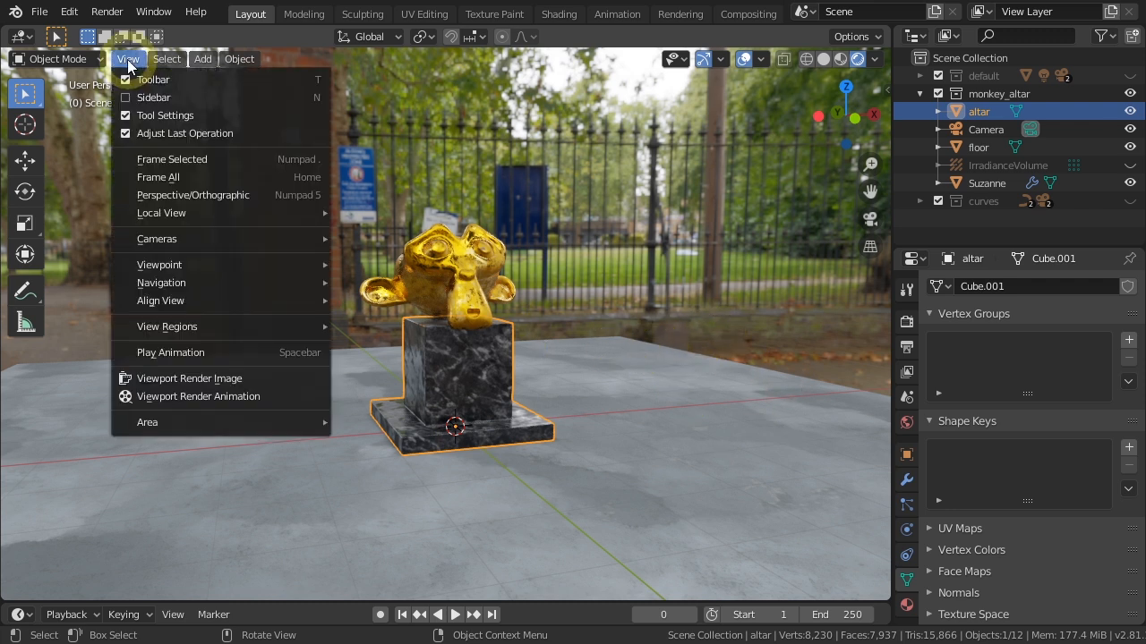
mouse_move(200, 280)
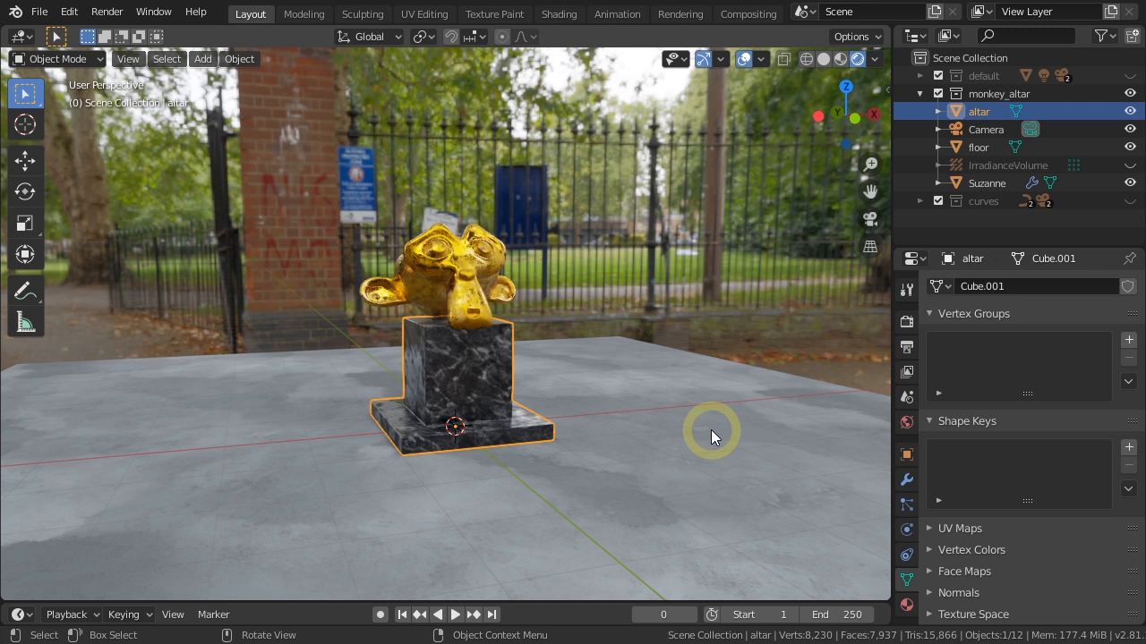
key("shift+grave")
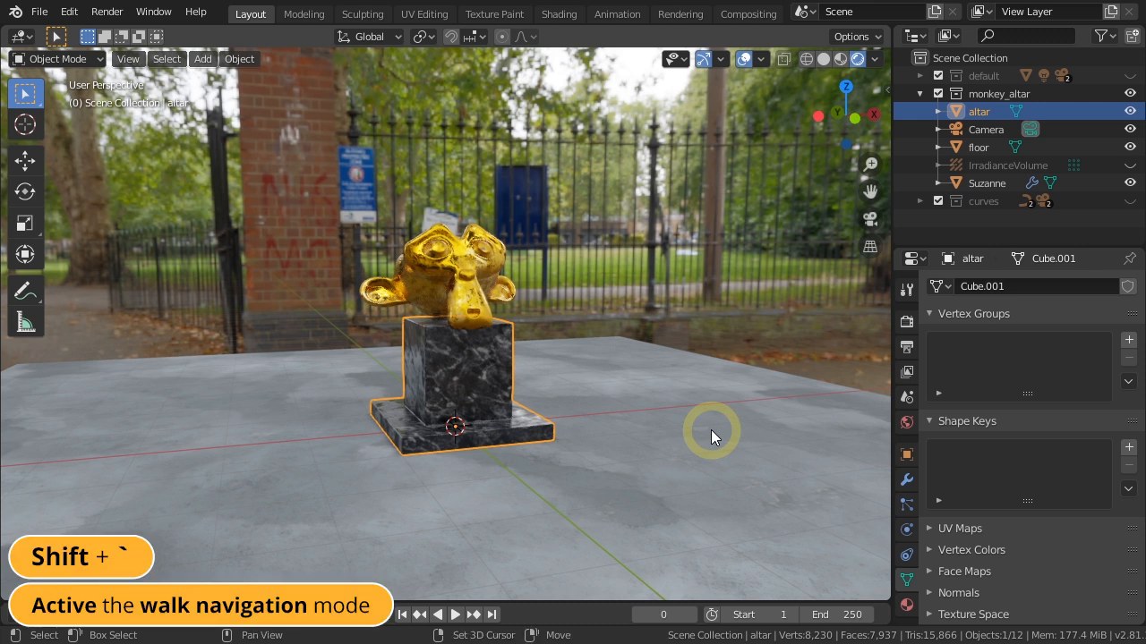
key("shift+grave")
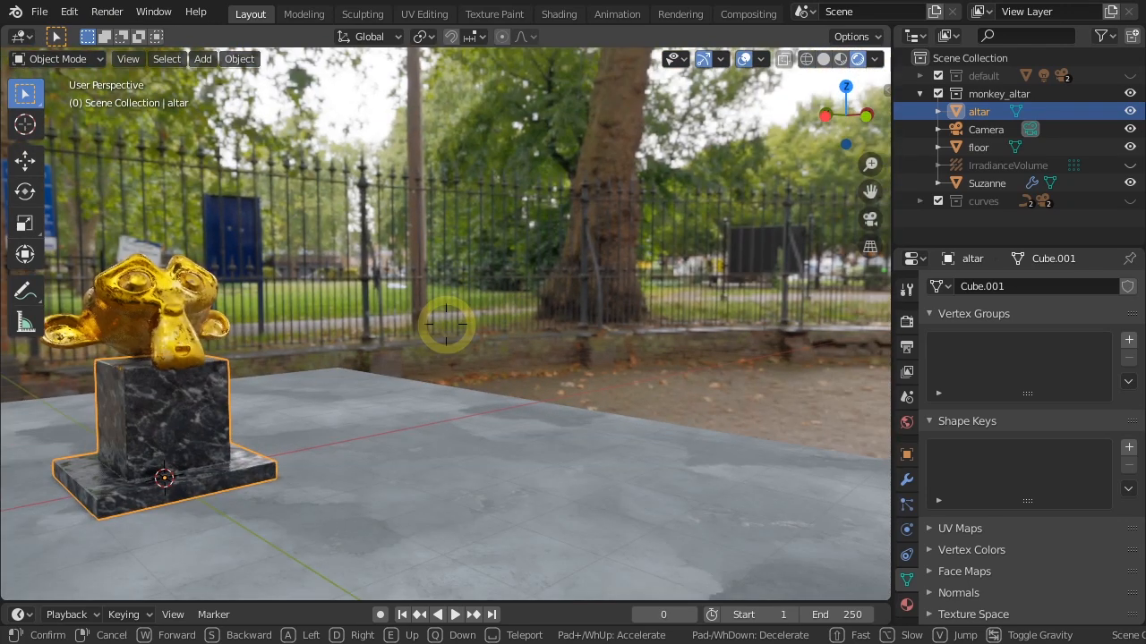
key("w")
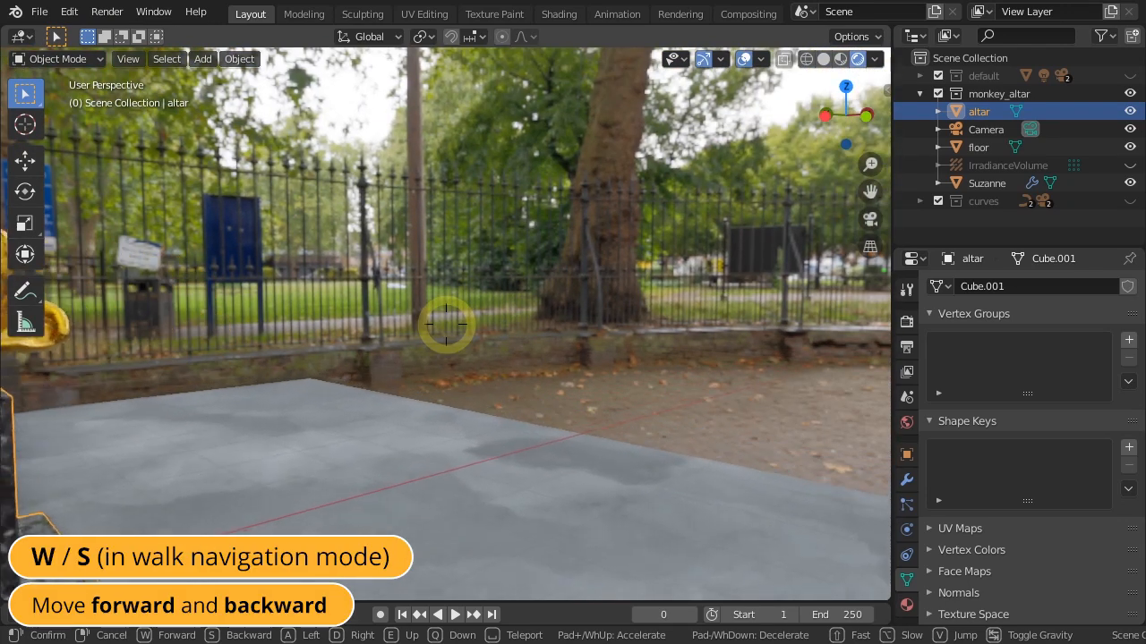
key("s")
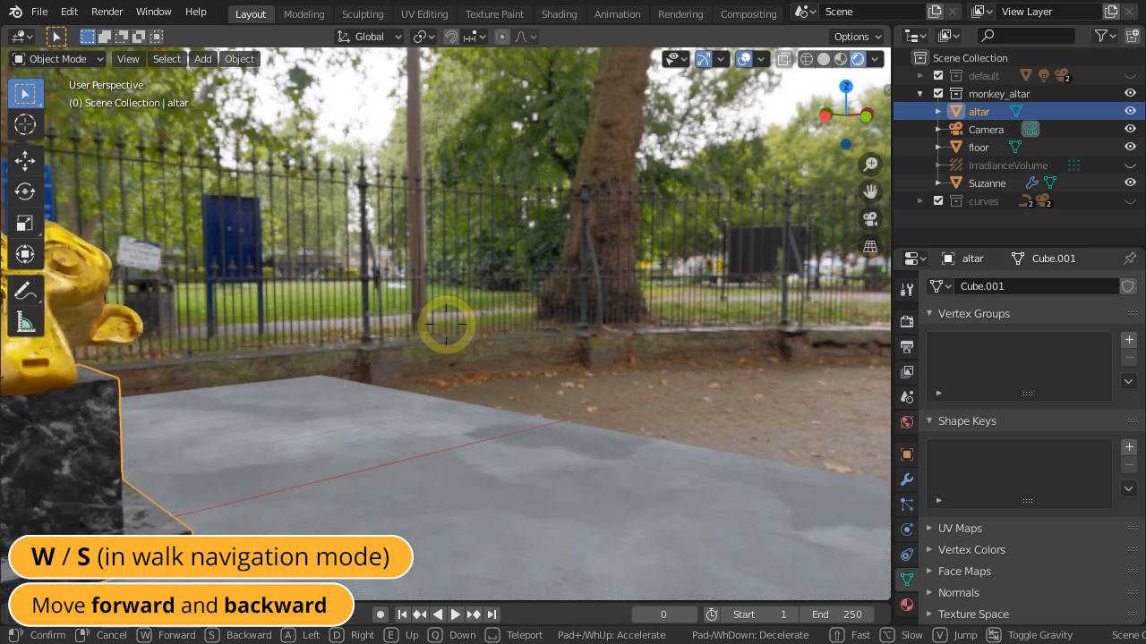
key("d")
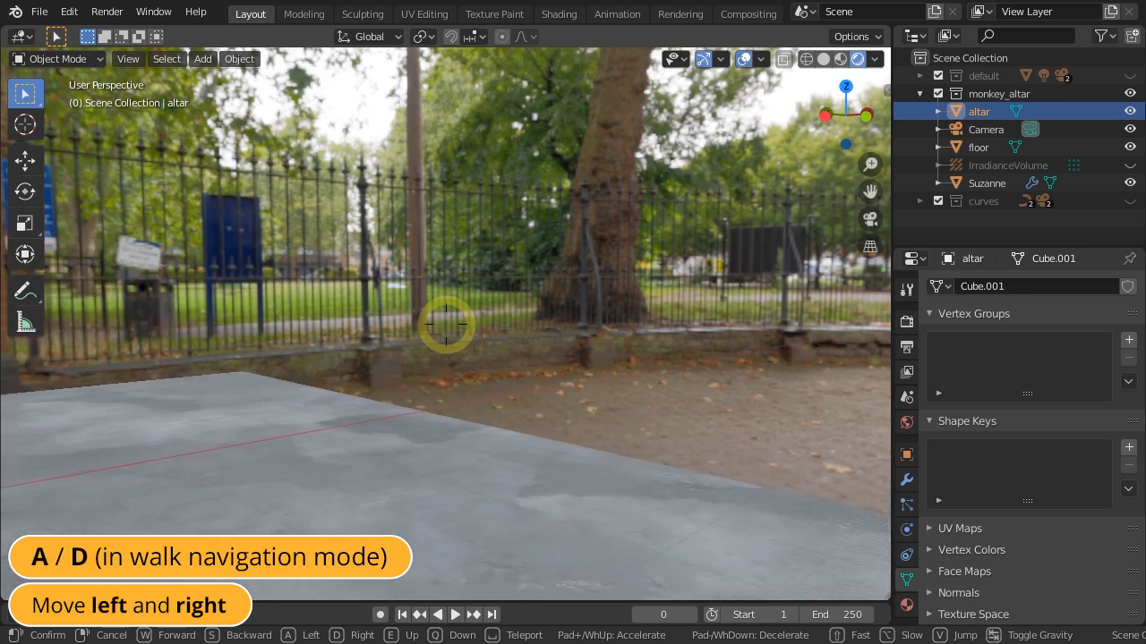
key("a")
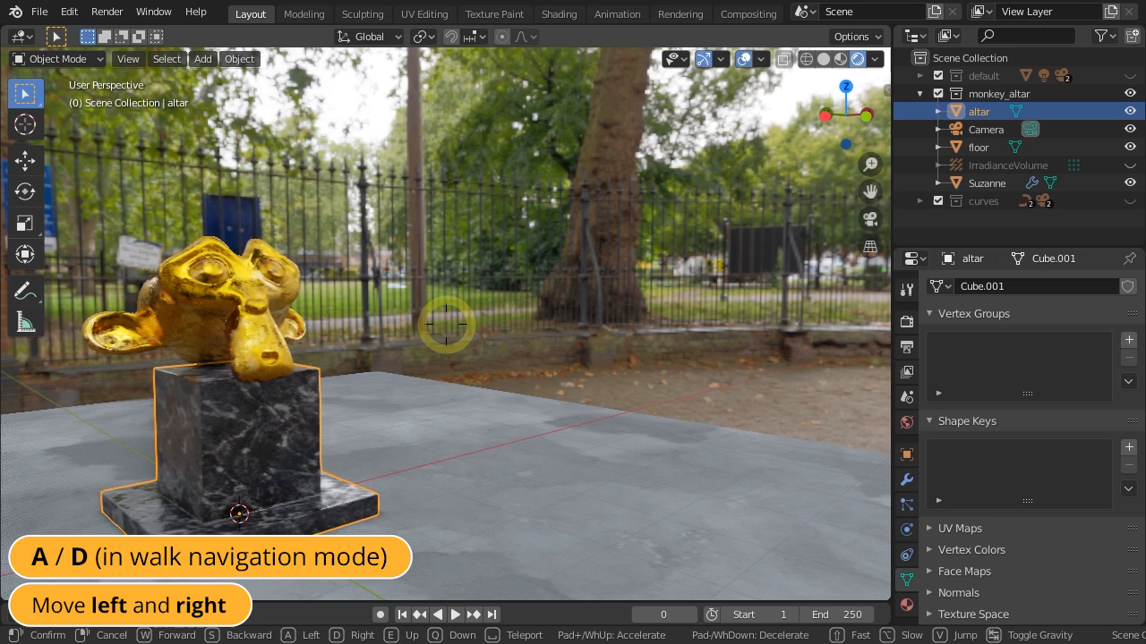
key("a")
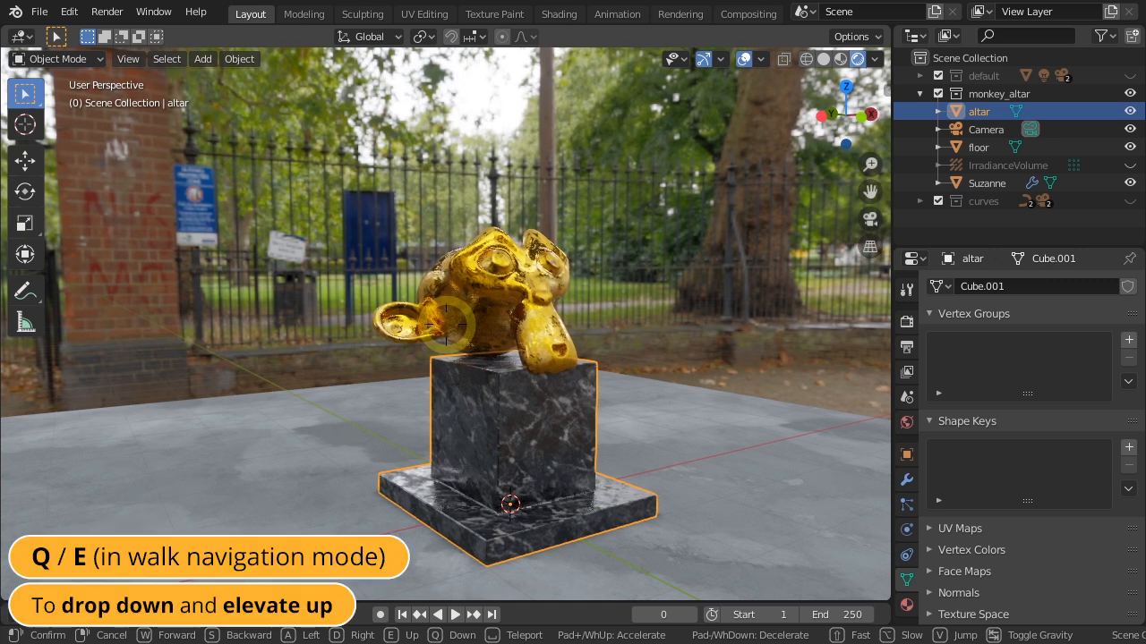
- Raise and lower the viewpoint in walk navigation to view the monkey head from different heights
key("e")
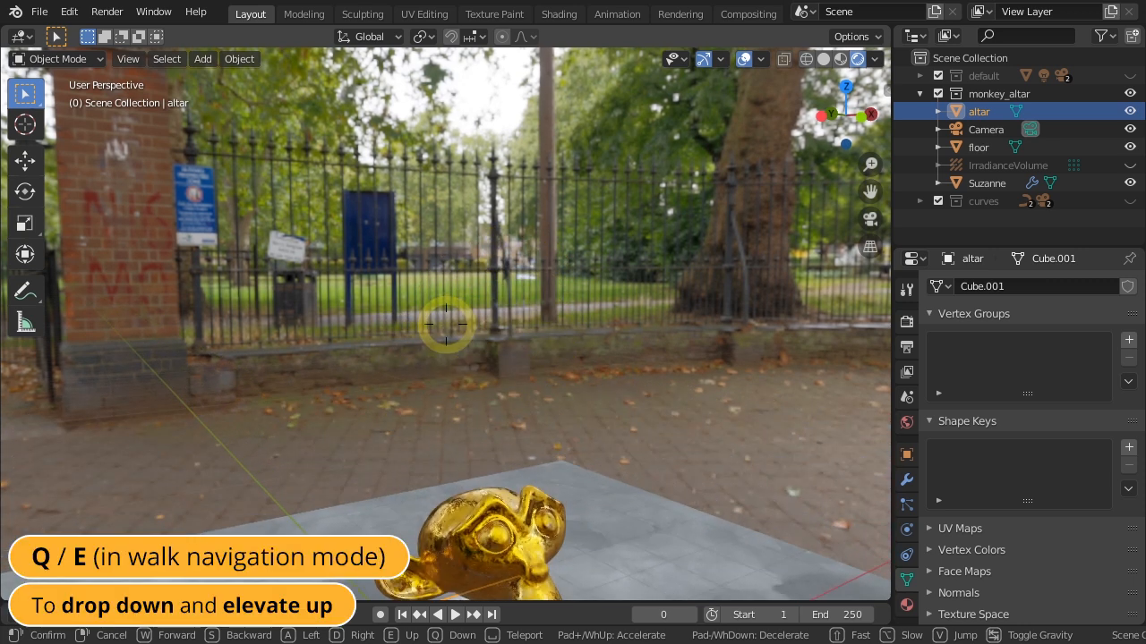
key("q")
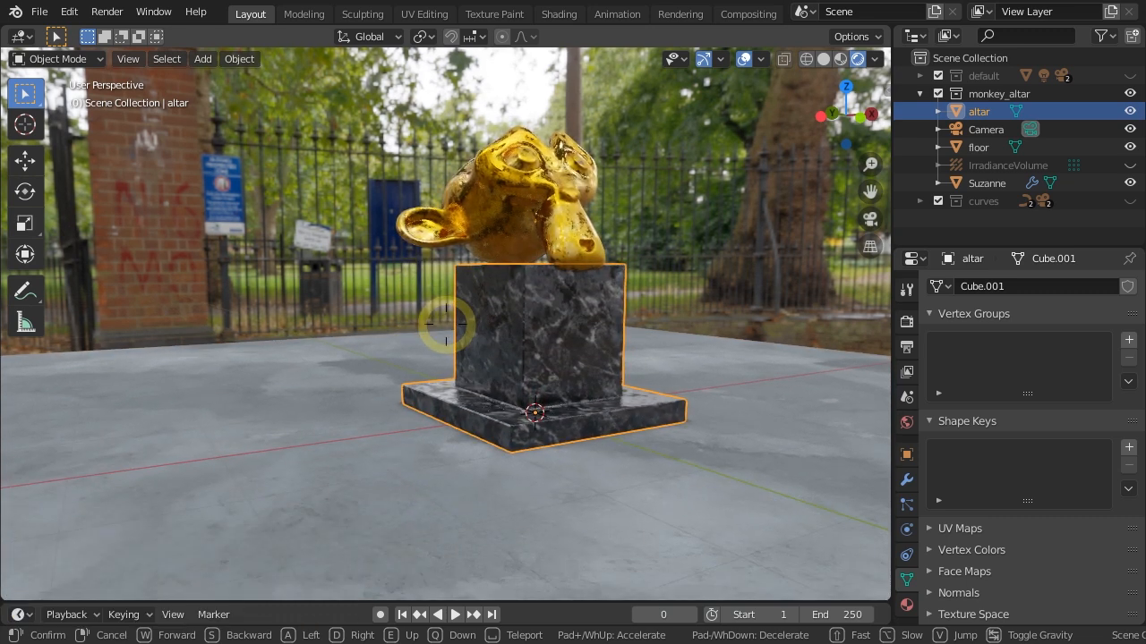
key("e")
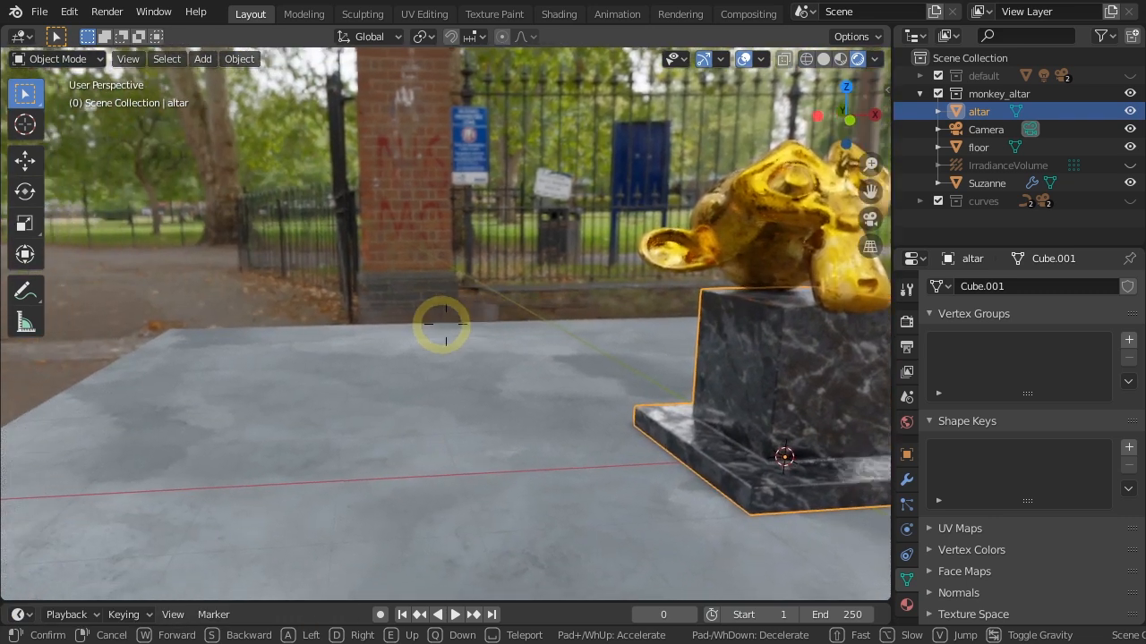
- Move the view around the altar in walk navigation at faster and slower speeds using the Fast and Slow modifiers
key("w")
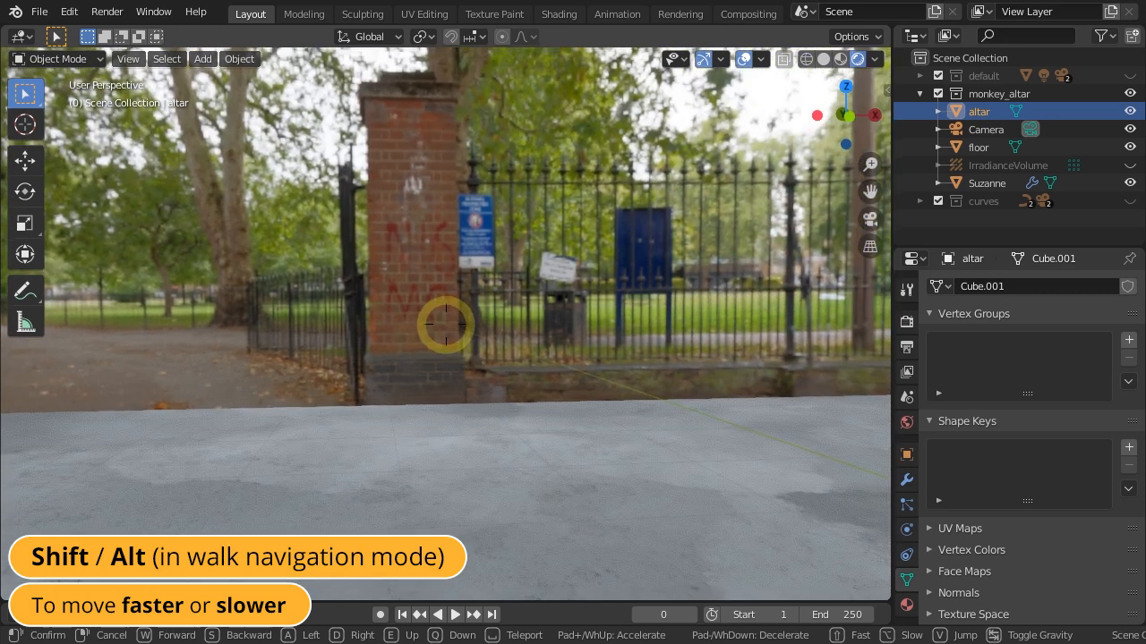
key("s")
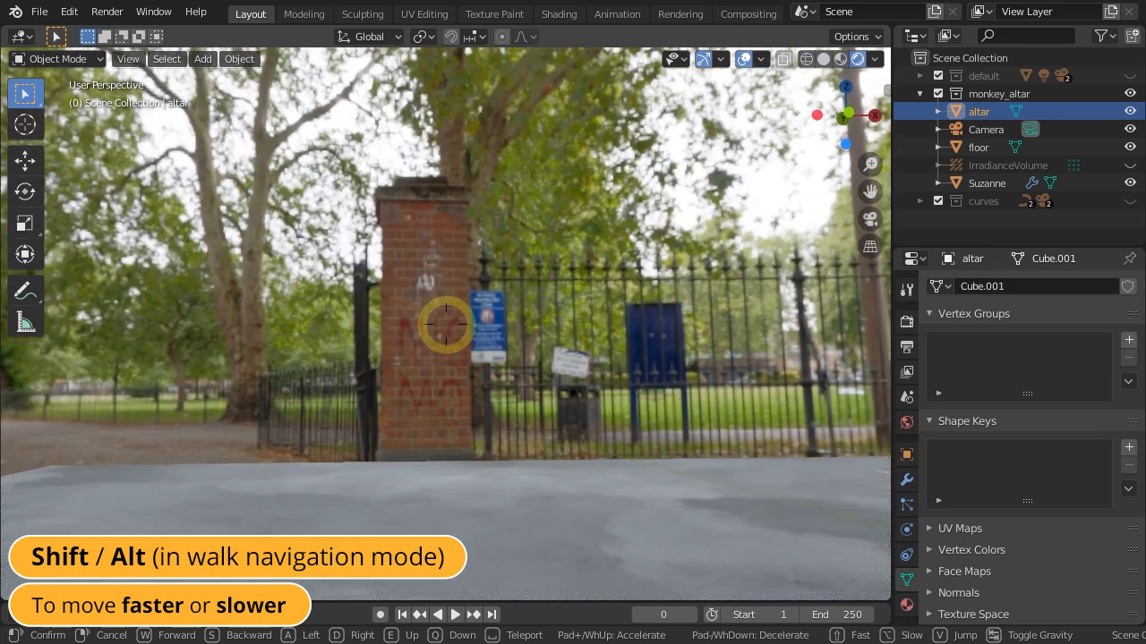
key("s")
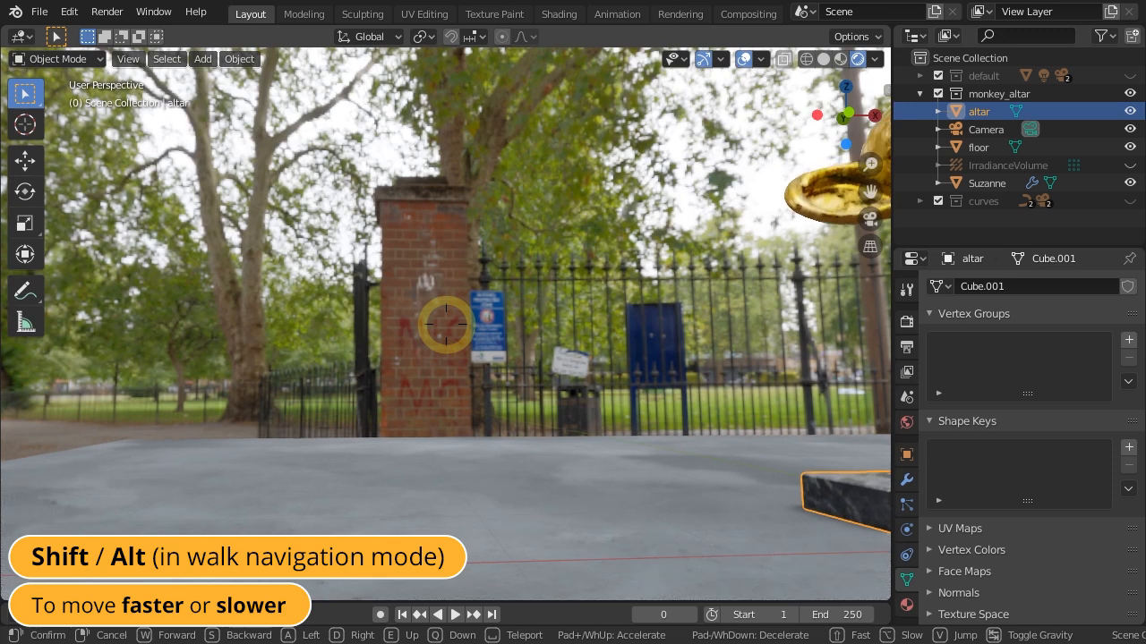
key("a")
key("d")
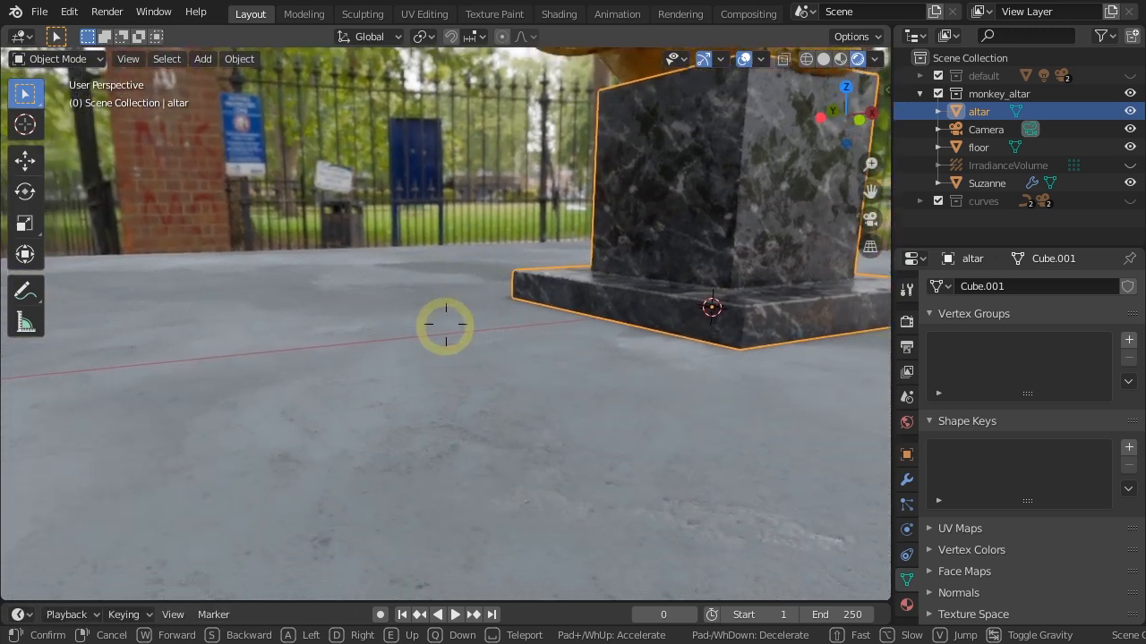
key("s")
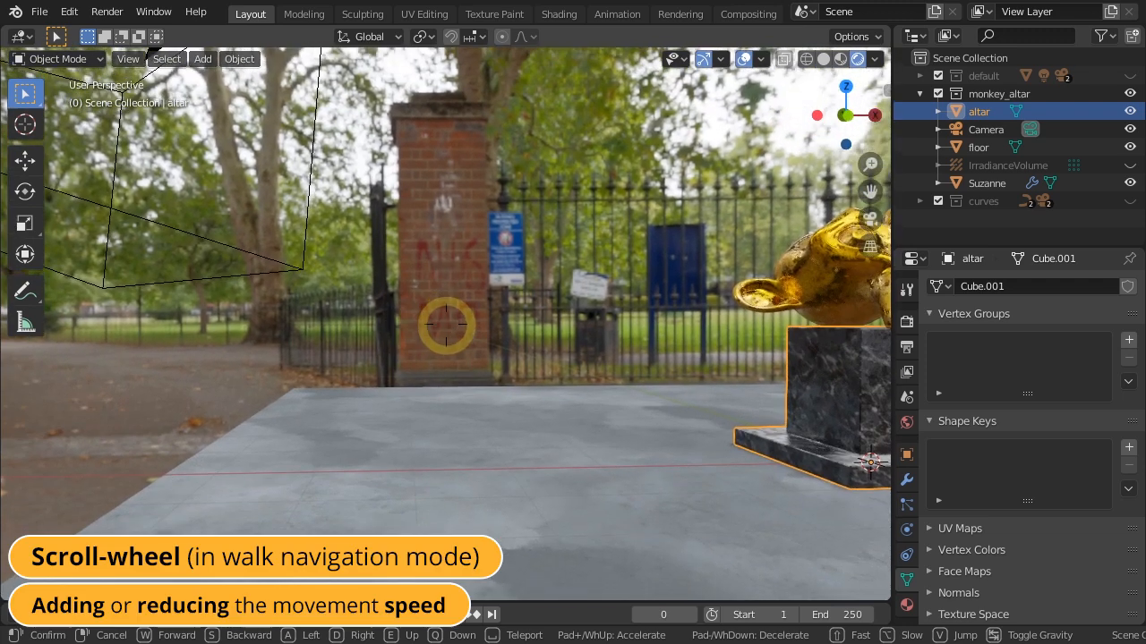
- Adjust the walk navigation speed while moving forward and backward, and confirm the view facing the monkey head and altar
key("w")
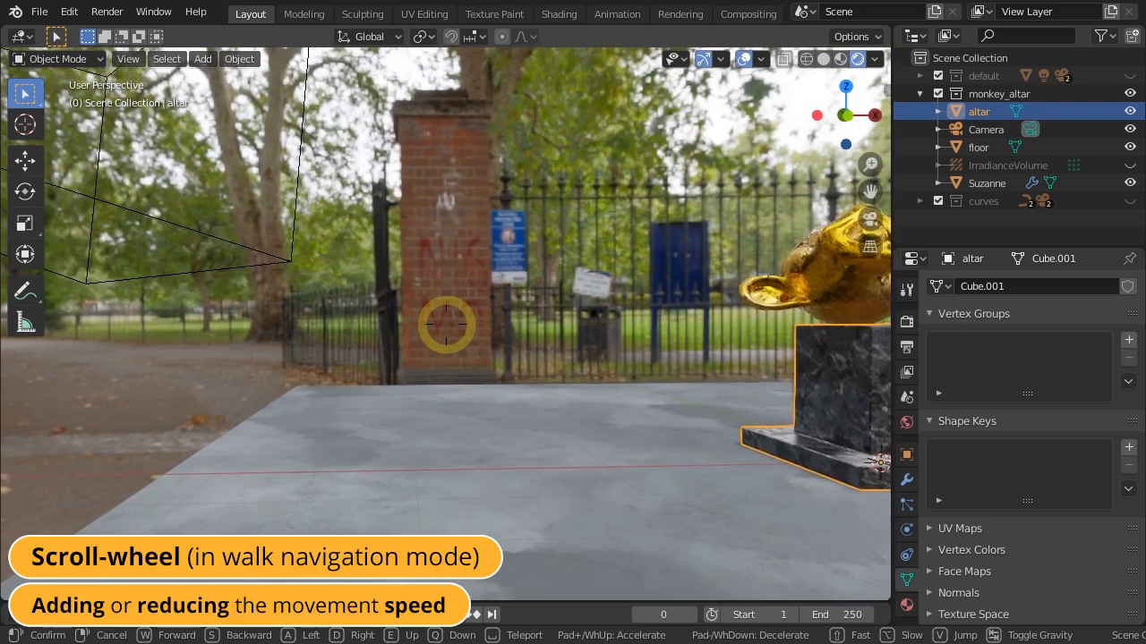
key("s")
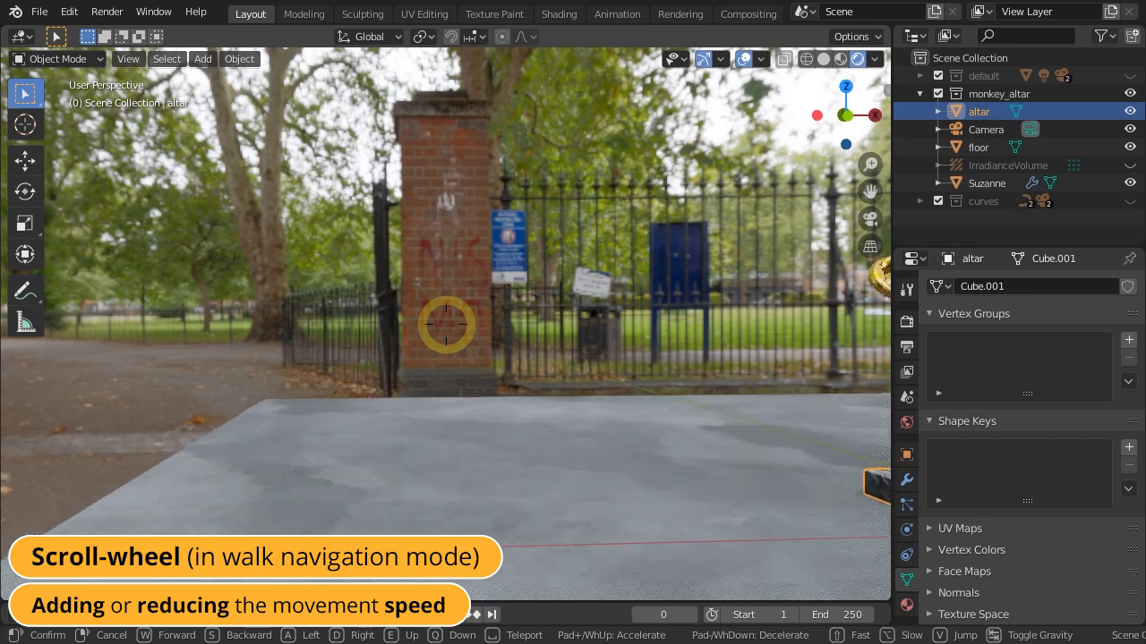
key("w")
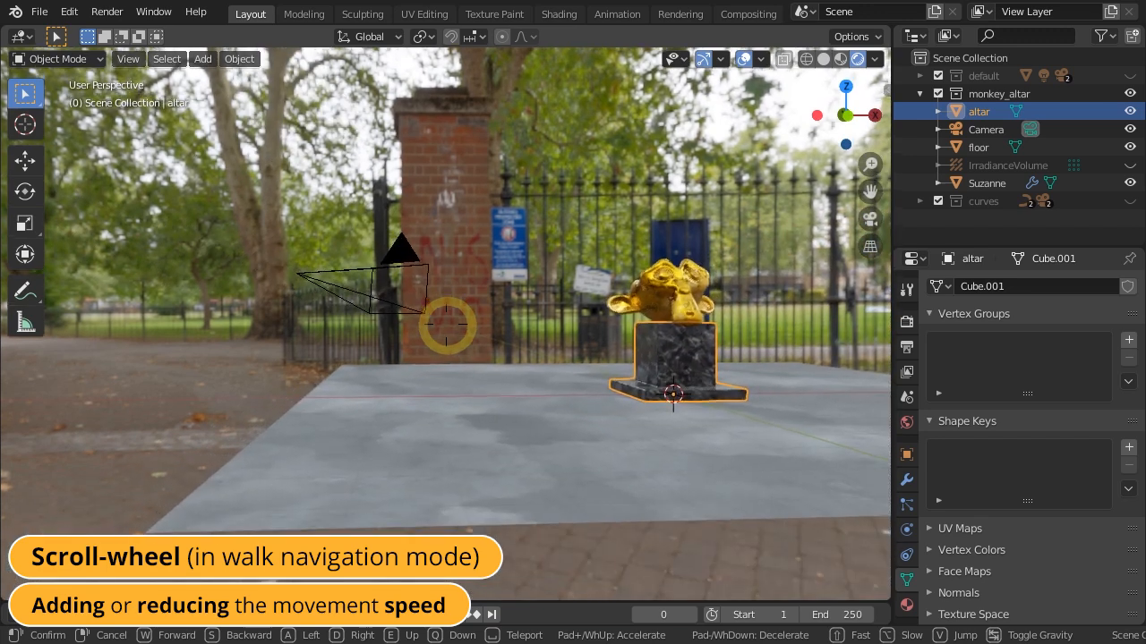
key("w")
key("s")
key("w")
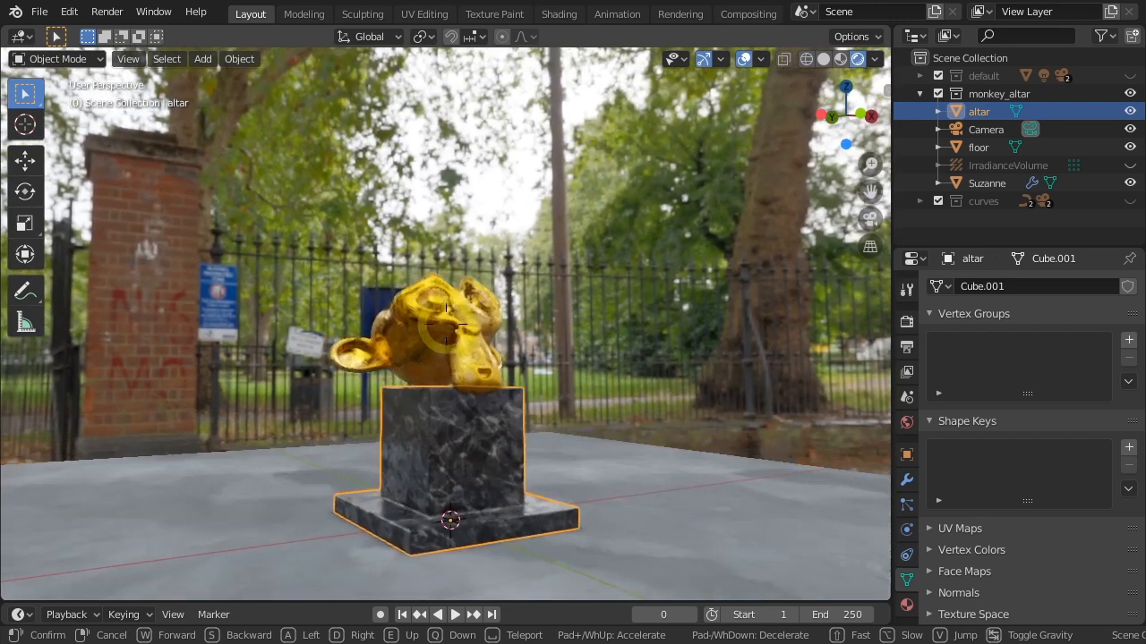
key("s")
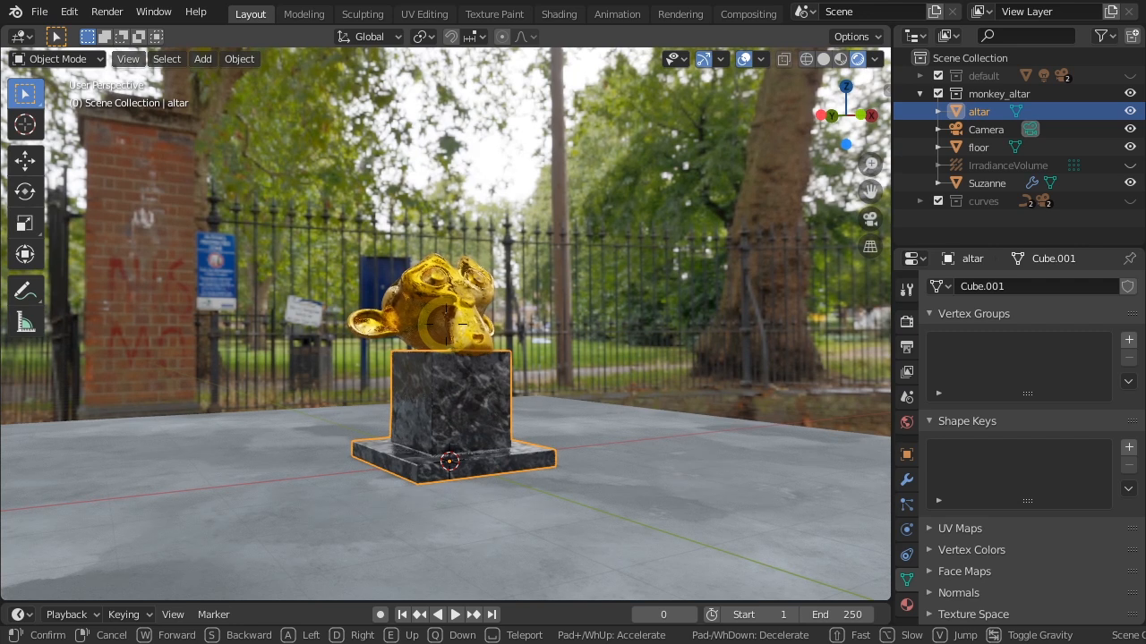
left_click(446, 329)
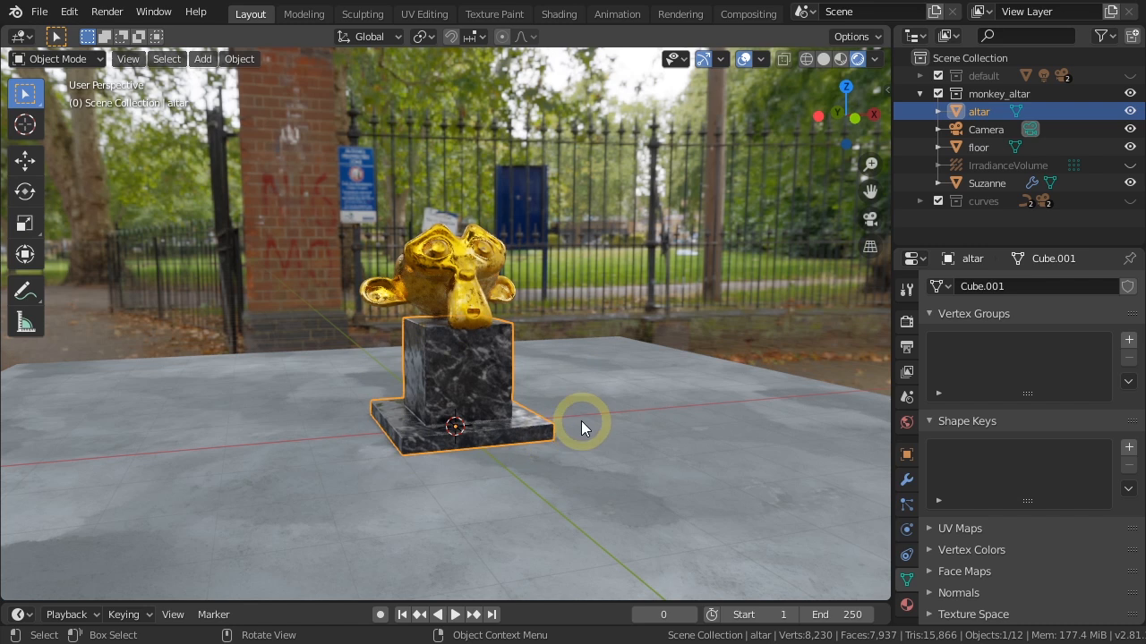
- Look through the active camera and move it backward and forward from the altar with walk navigation
key("KP_0")
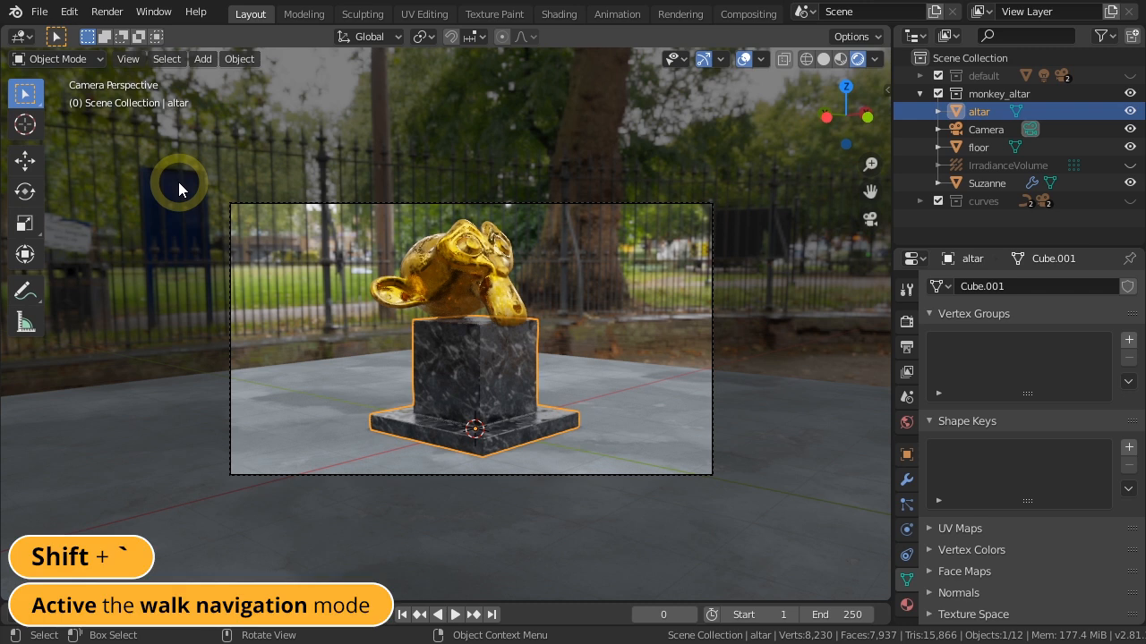
key("shift+grave")
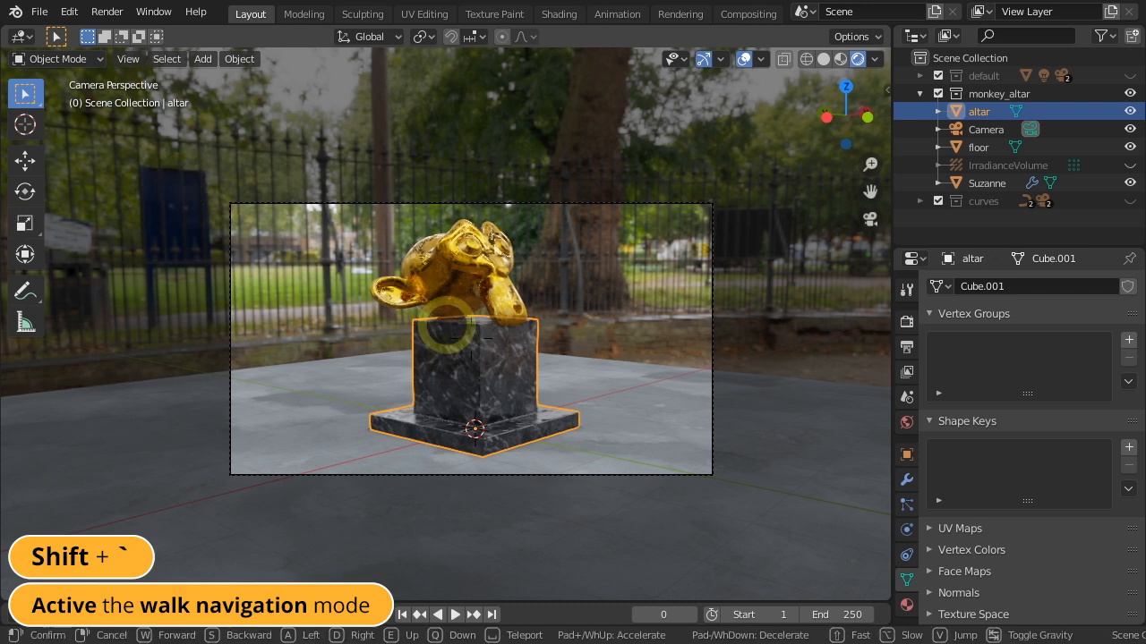
key("s")
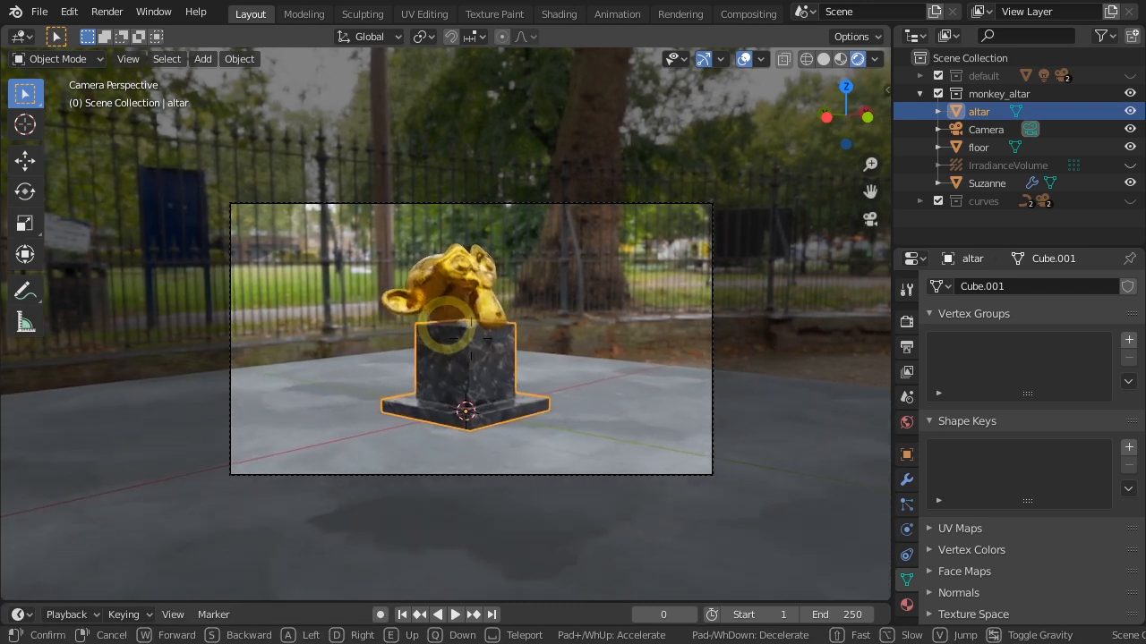
key("w")
left_click(446, 327)
- Check the Lock Camera to View option and aim the camera around the altar again with walk navigation
key("n")
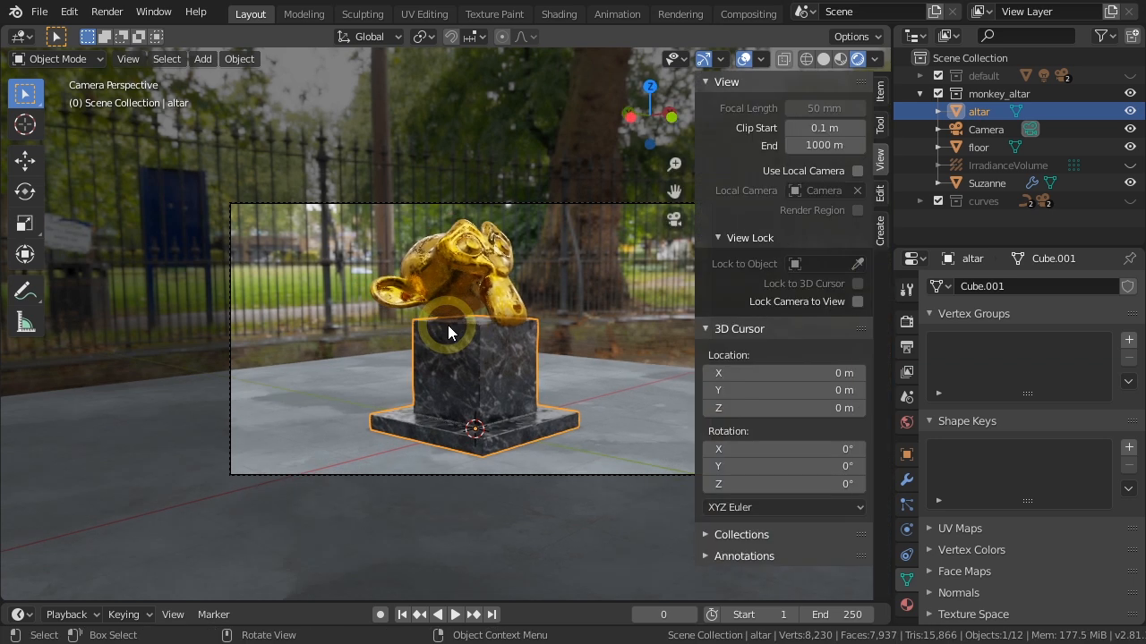
left_click(857, 304)
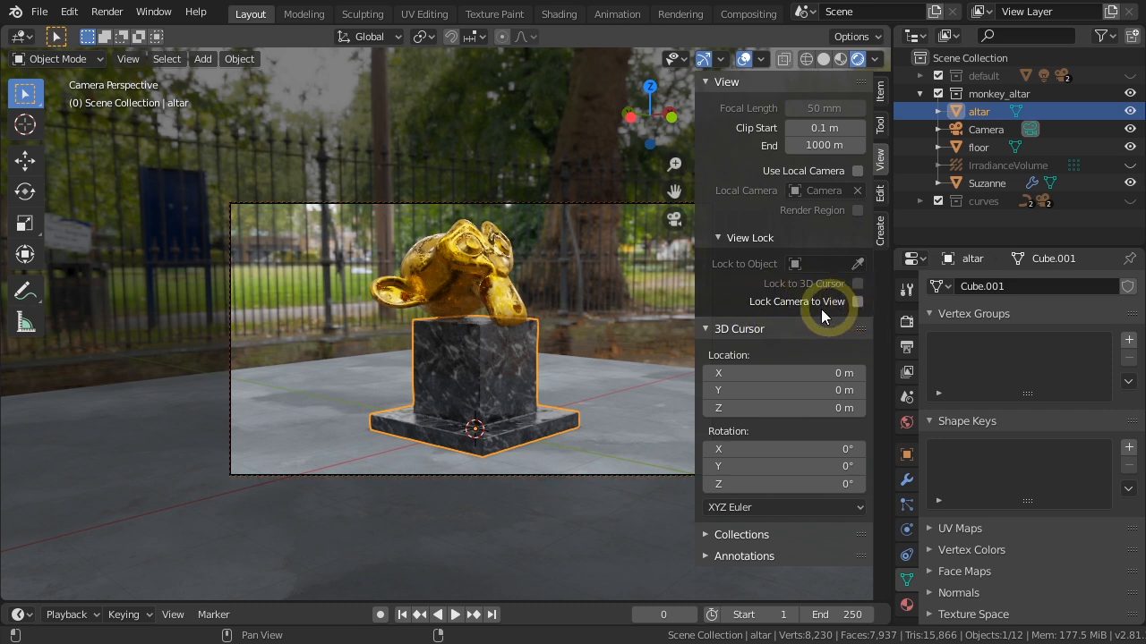
key("n")
key("shift+grave")
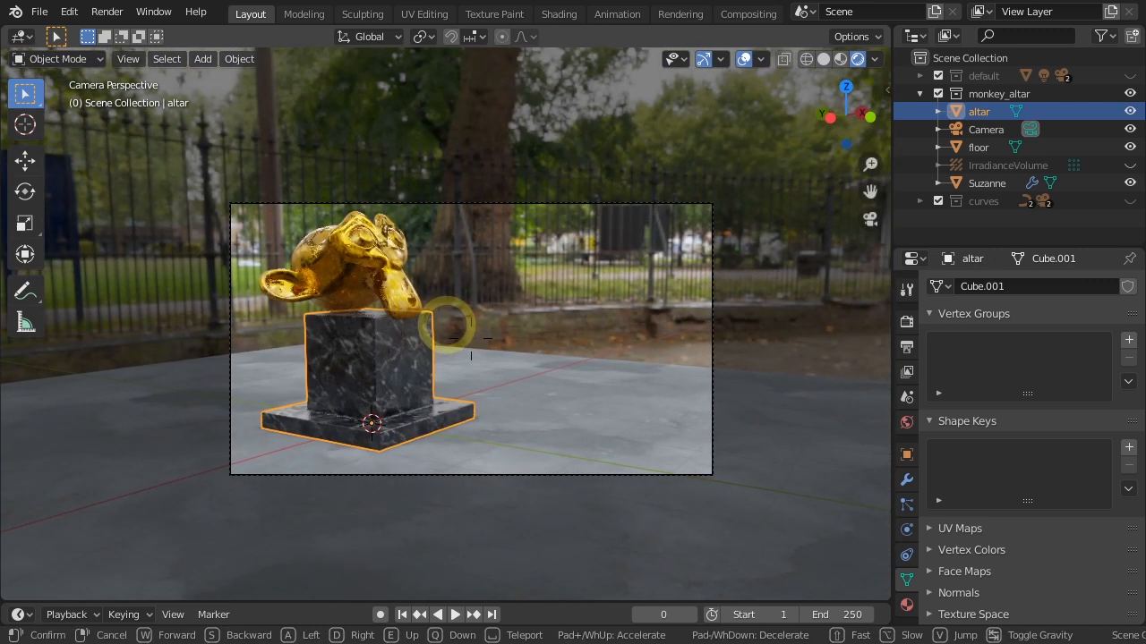
left_click(445, 326)
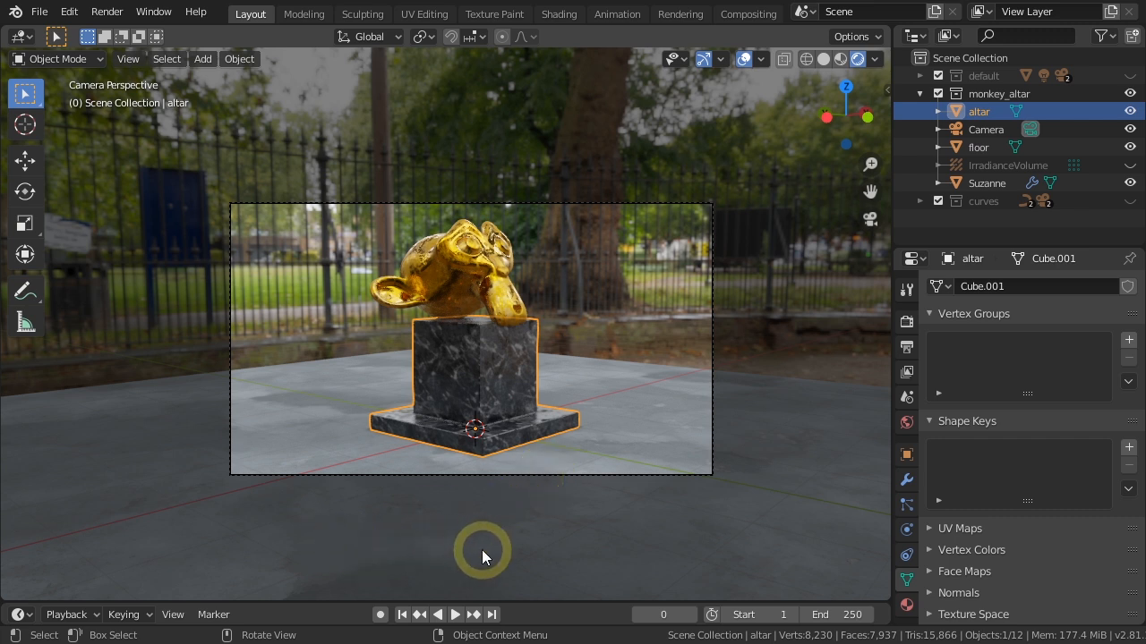
- Select the floor plane in a wider free perspective and return to the camera view
key("KP_0")
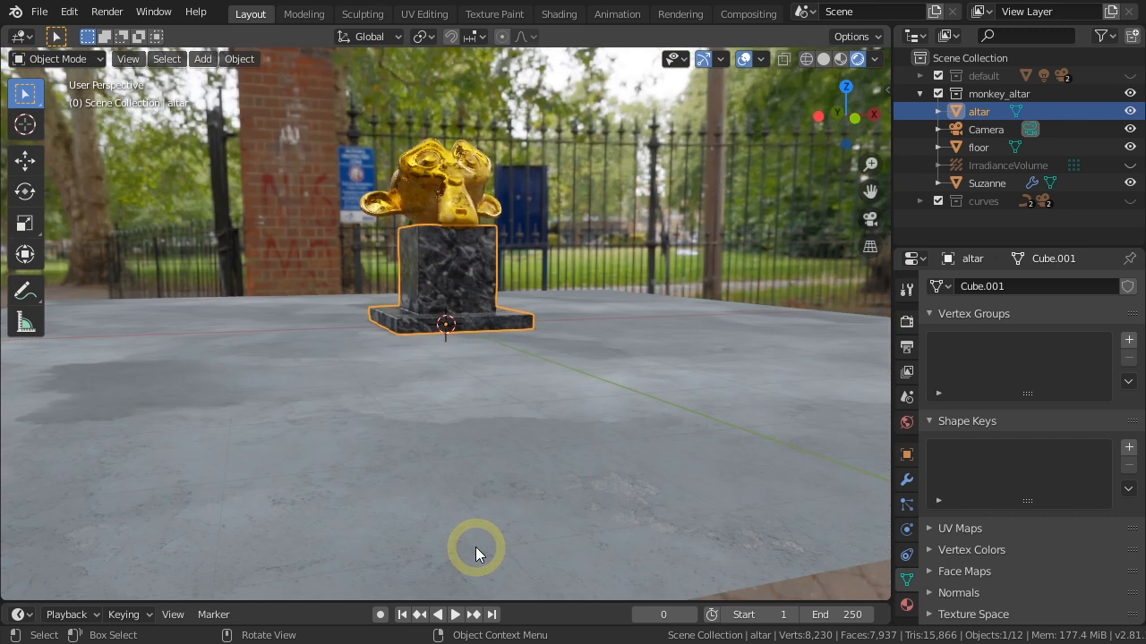
scroll(475, 341, "down", 2)
middle_click_drag(475, 341, 500, 455)
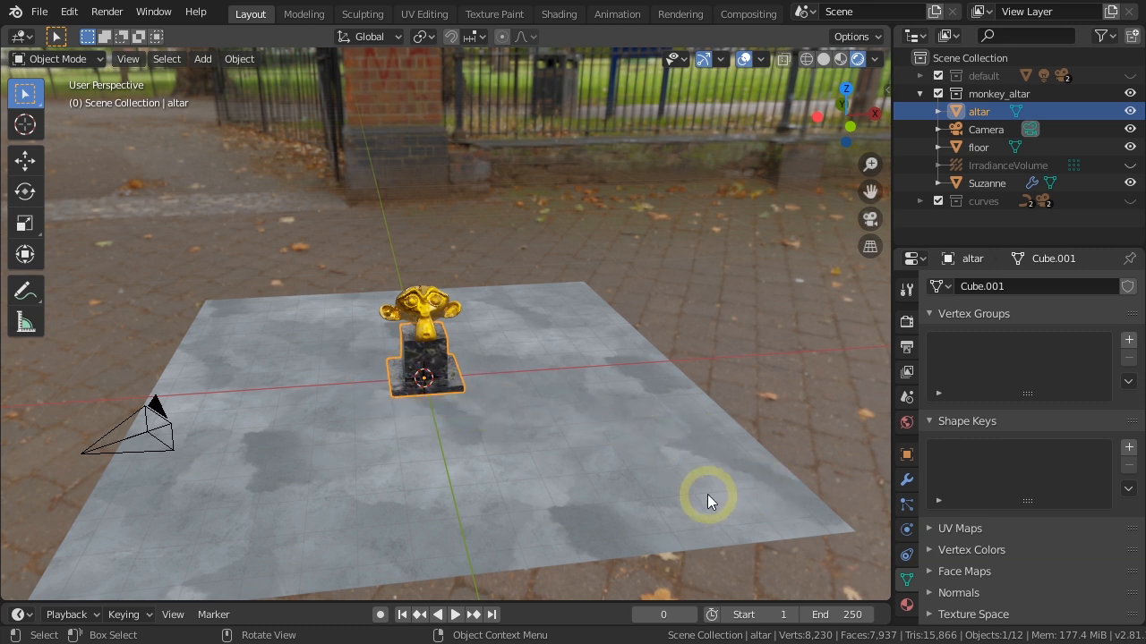
left_click(559, 458)
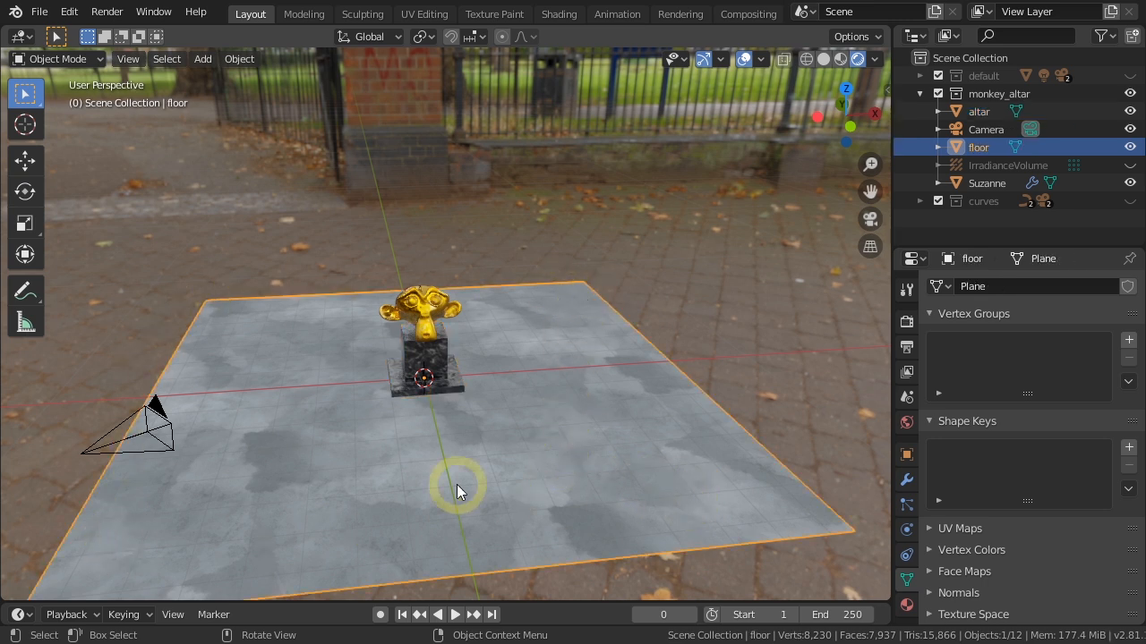
key("KP_0")
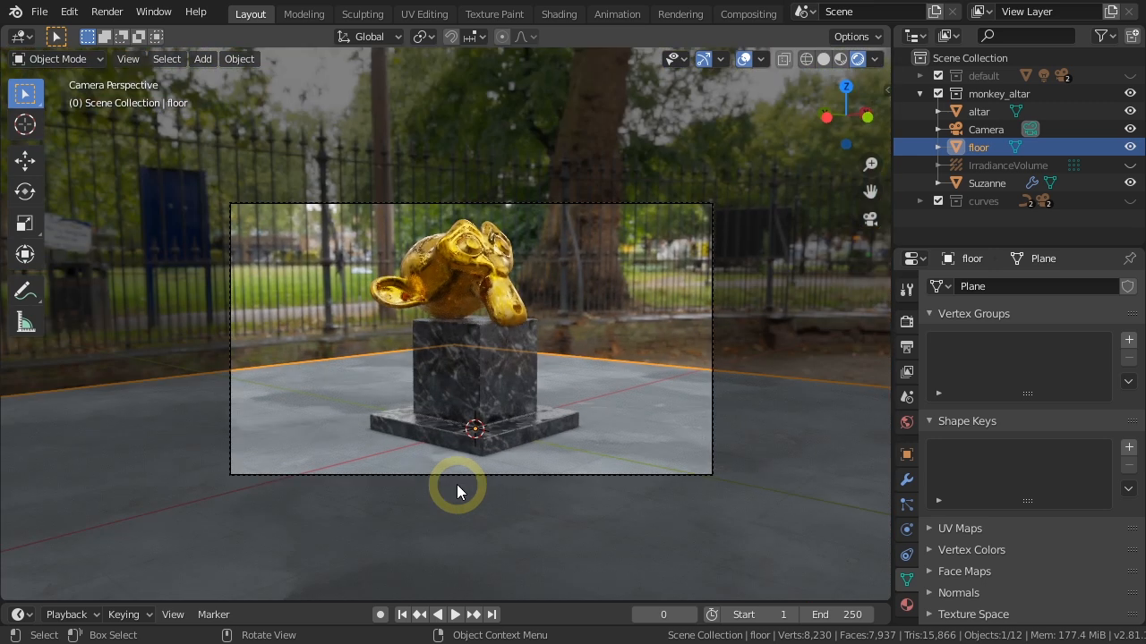
- Start walk navigation on the camera with gravity enabled, walk it across the floor and make it jump
key("shift+grave")
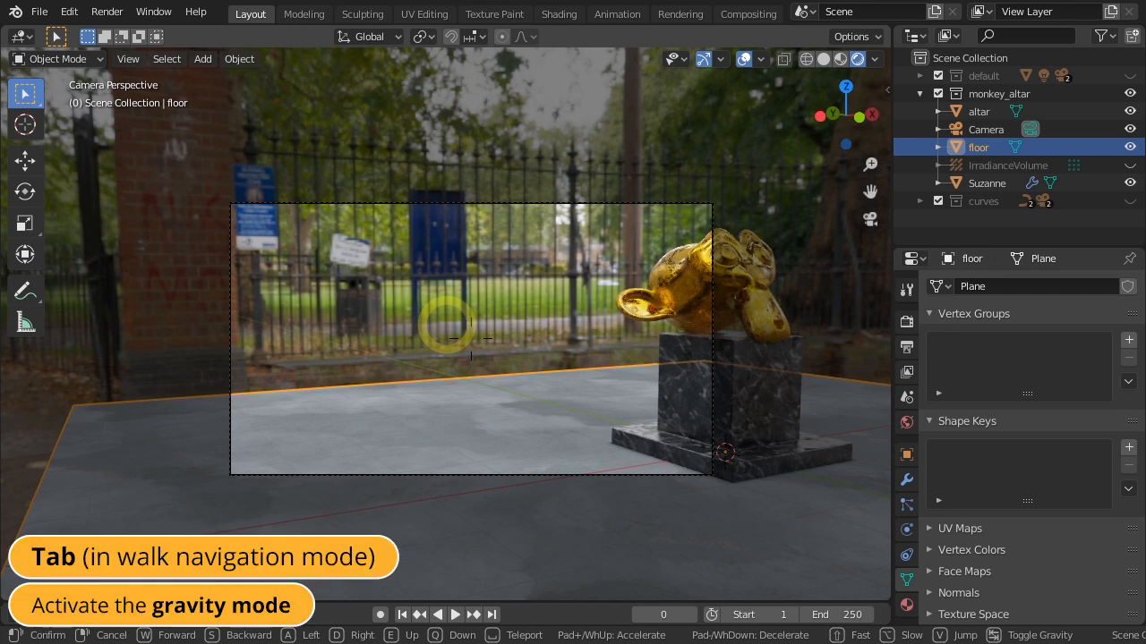
key("Tab")
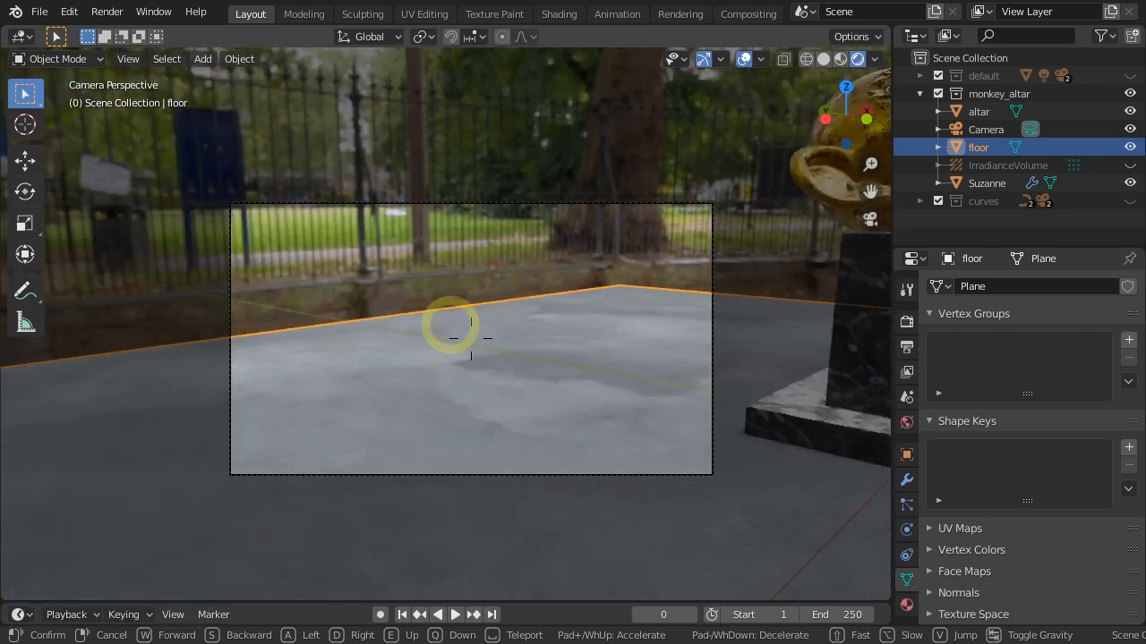
key("w")
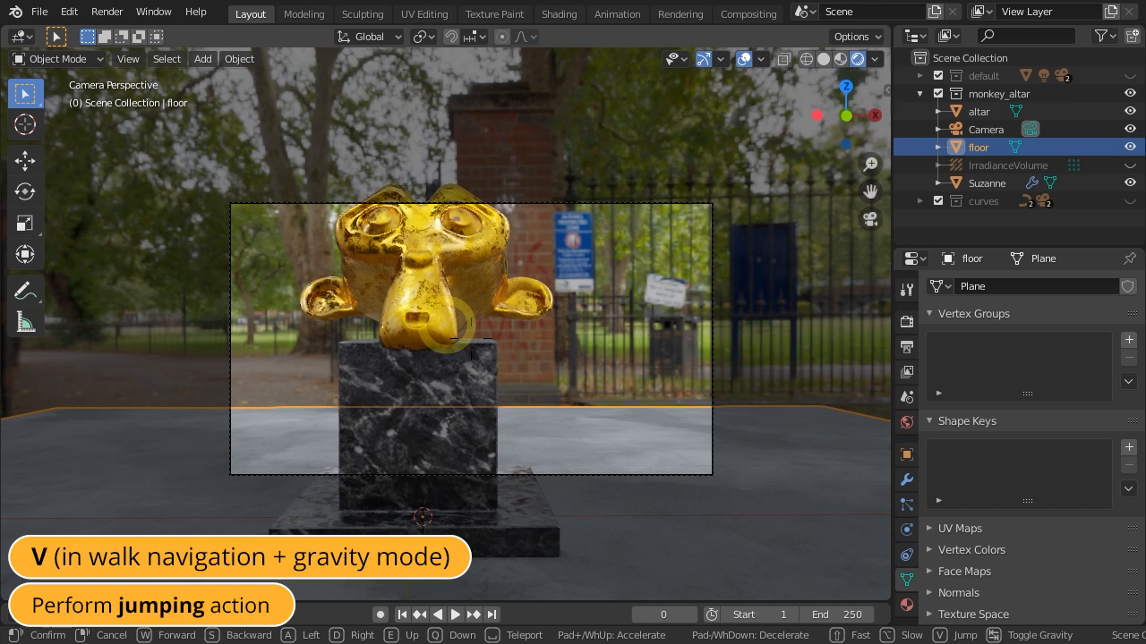
key("v")
key("v")
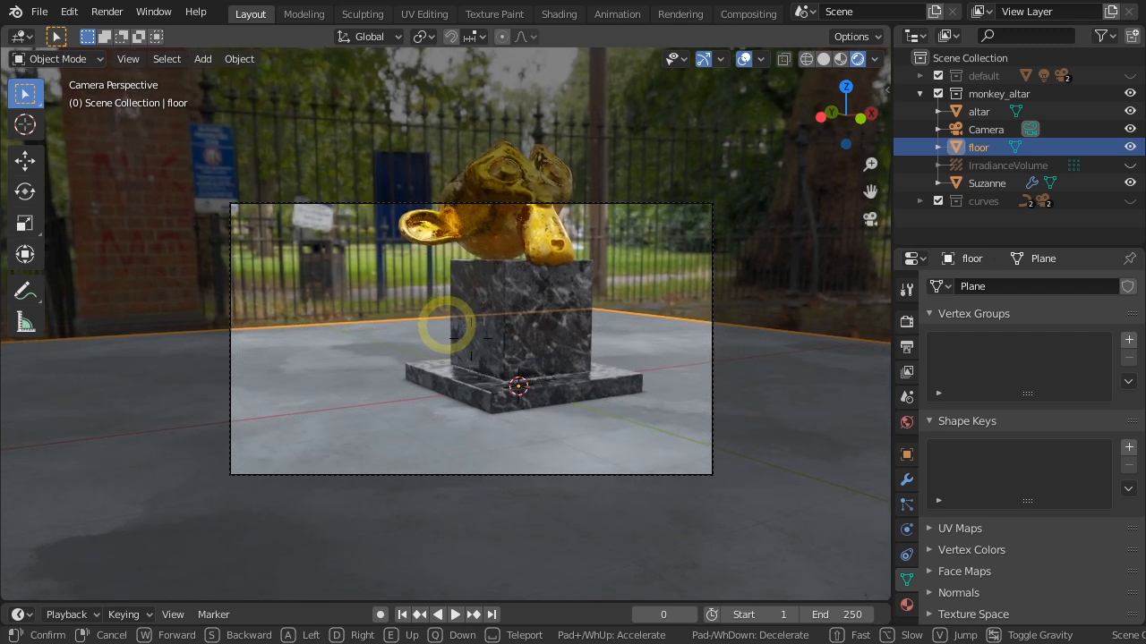
- Teleport the camera to the aimed-at spot and cancel walk navigation
key("space")
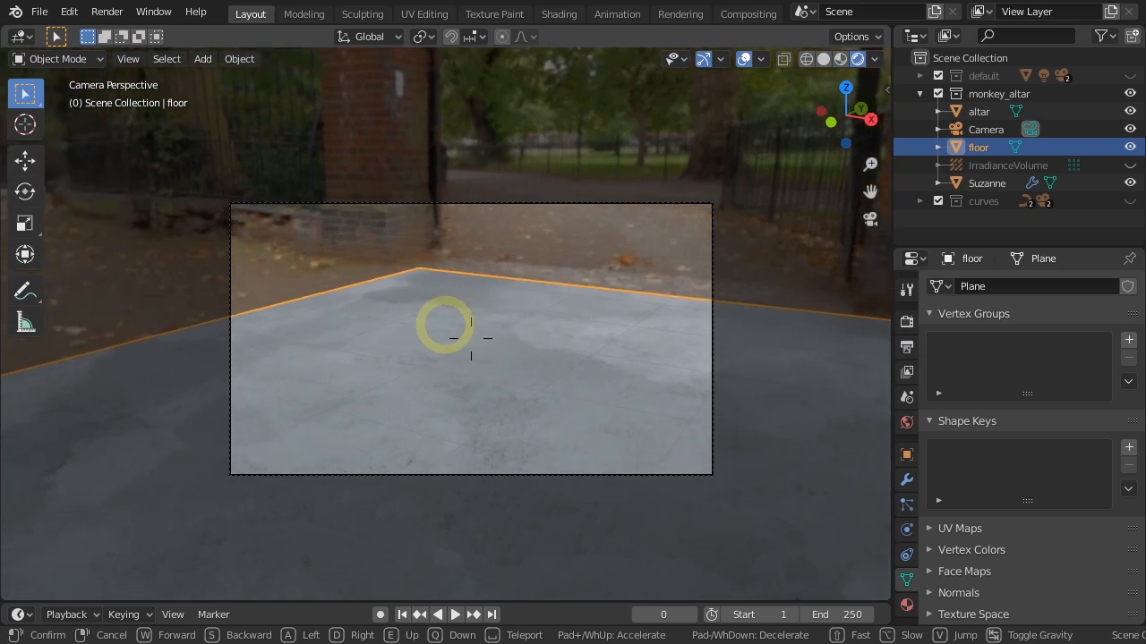
right_click(446, 326)
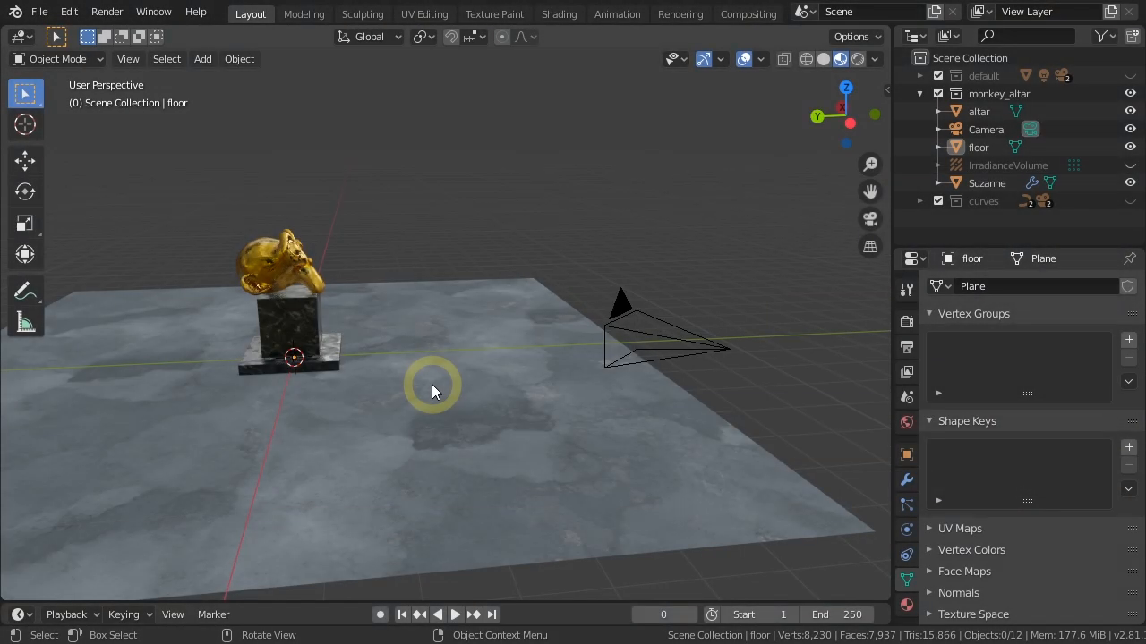
- Add a Track To object constraint to the camera
left_click(616, 309)
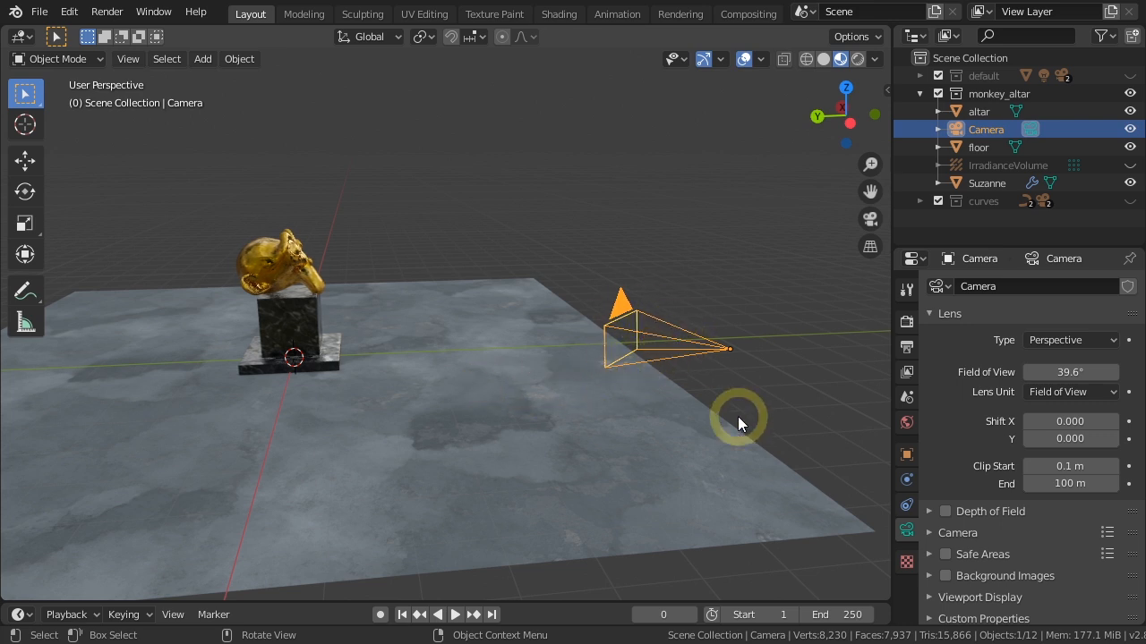
left_click(905, 505)
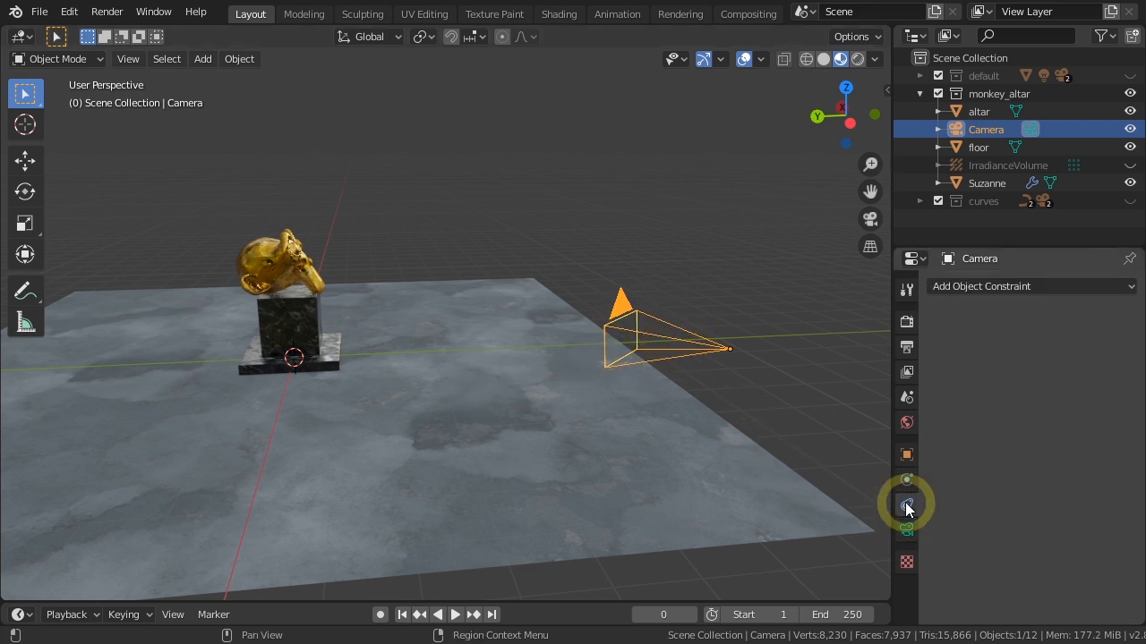
left_click(980, 287)
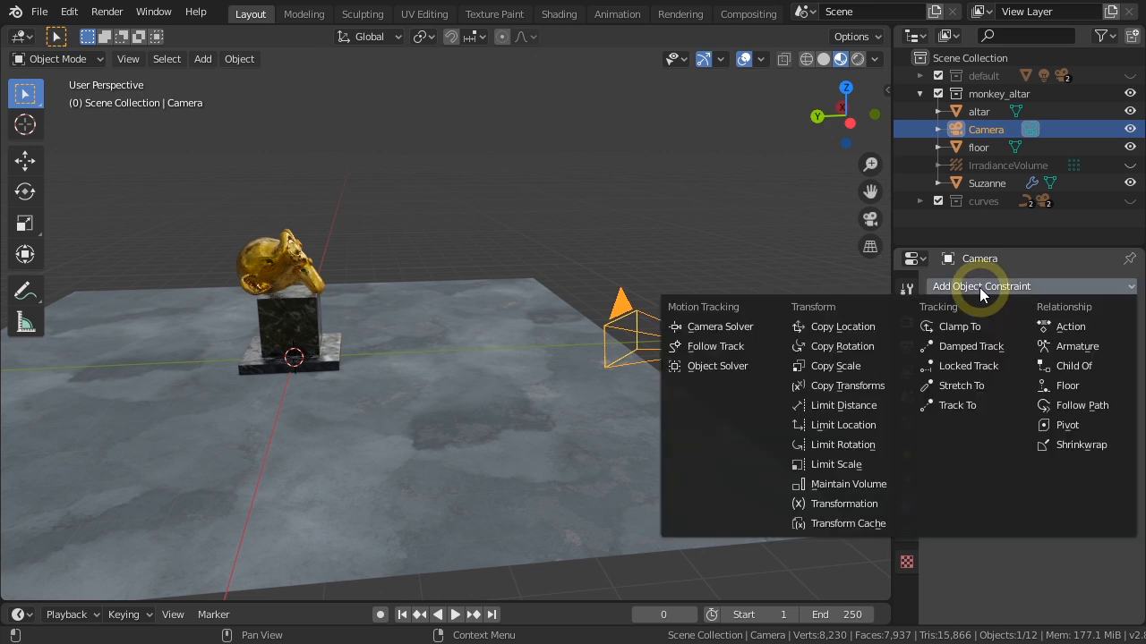
left_click(953, 405)
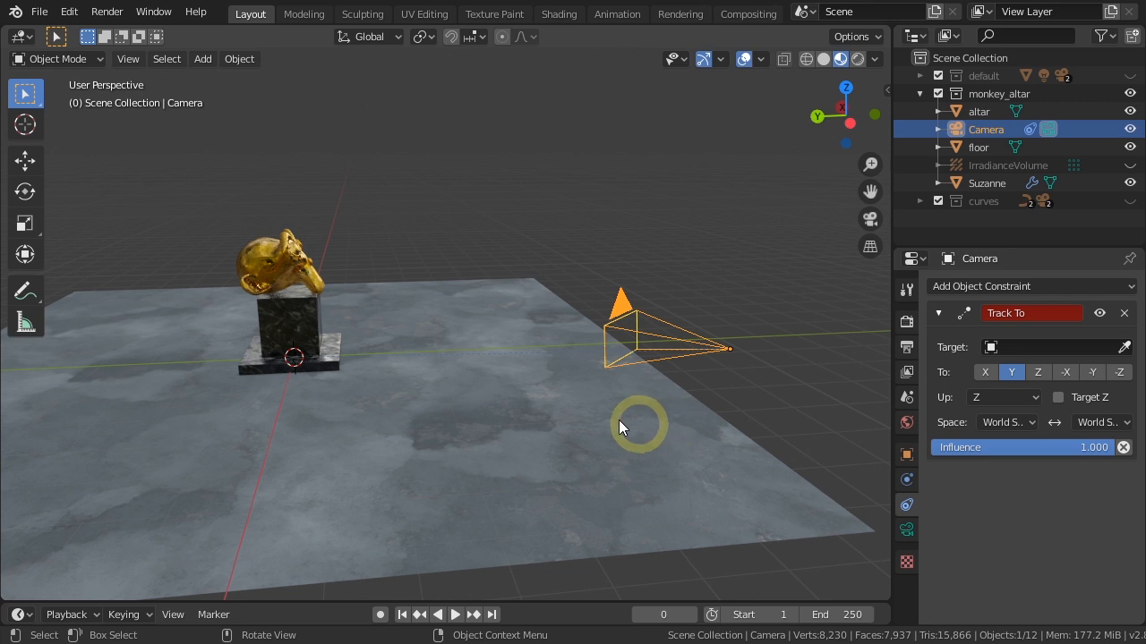
key("shift+a")
mouse_move(384, 238)
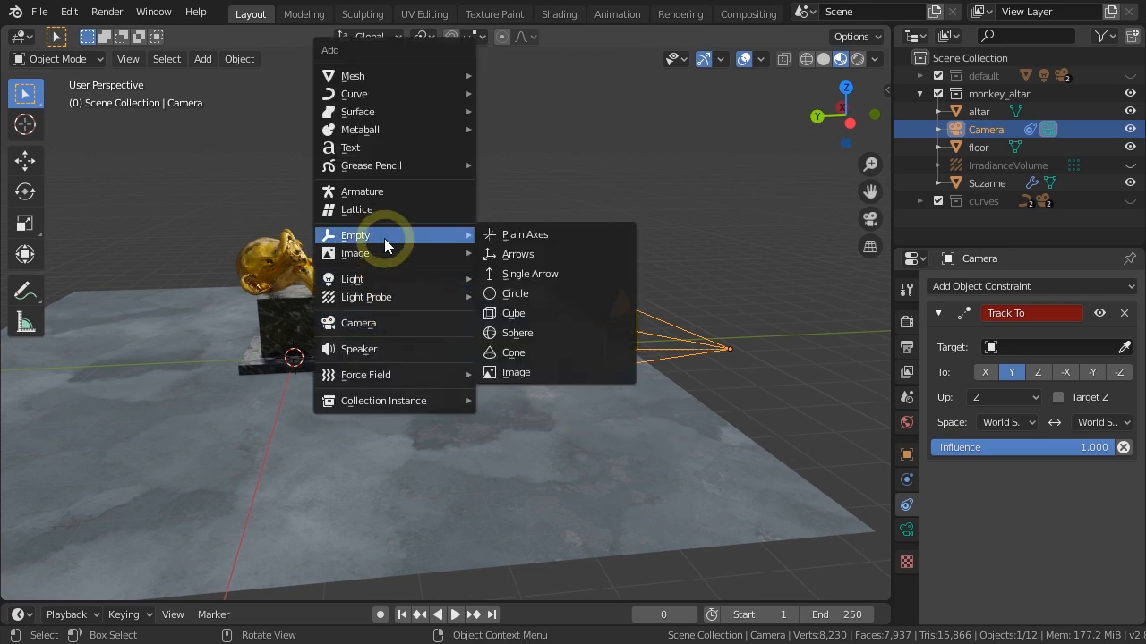
key("Escape")
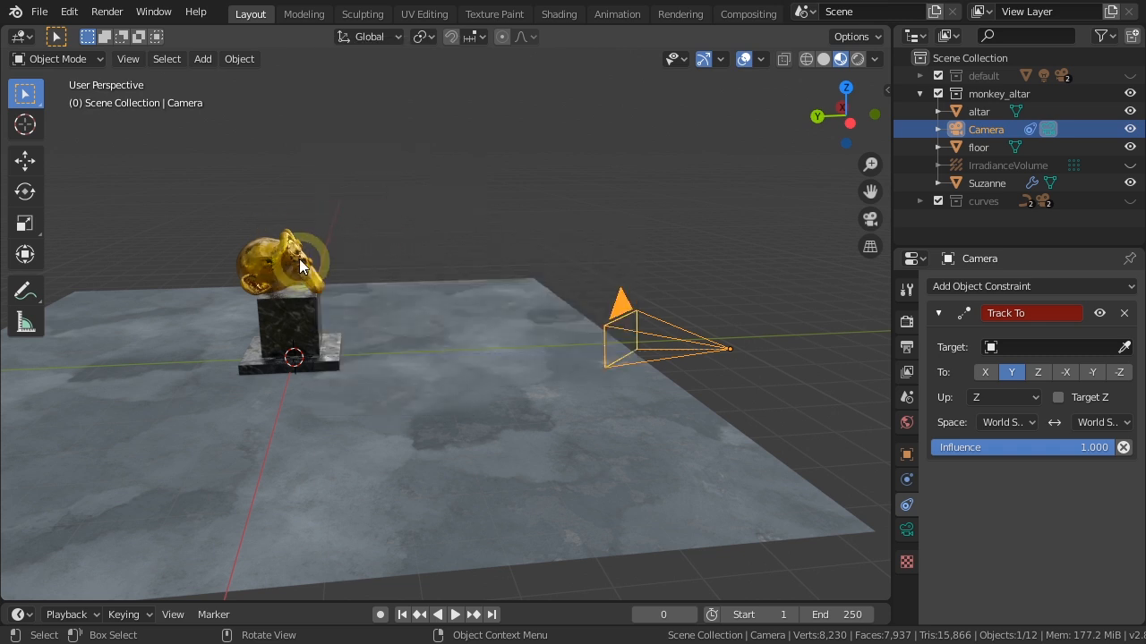
- Set the camera's Track To constraint to target Suzanne, with -Z as the To axis and Y as the Up axis
left_click(1122, 346)
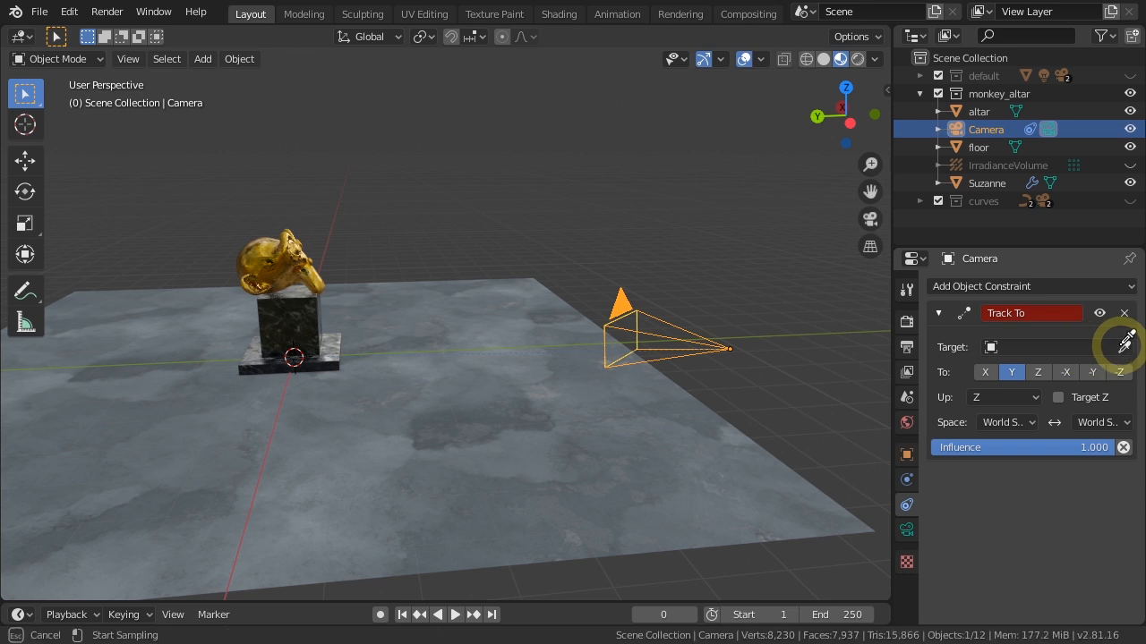
left_click(294, 253)
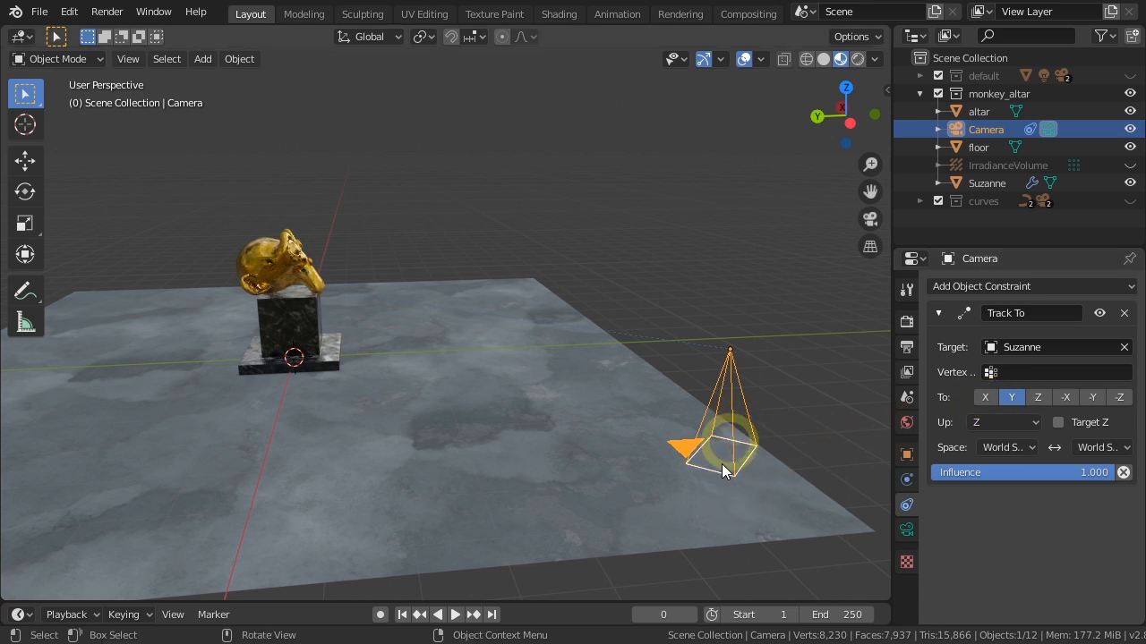
left_click(1118, 403)
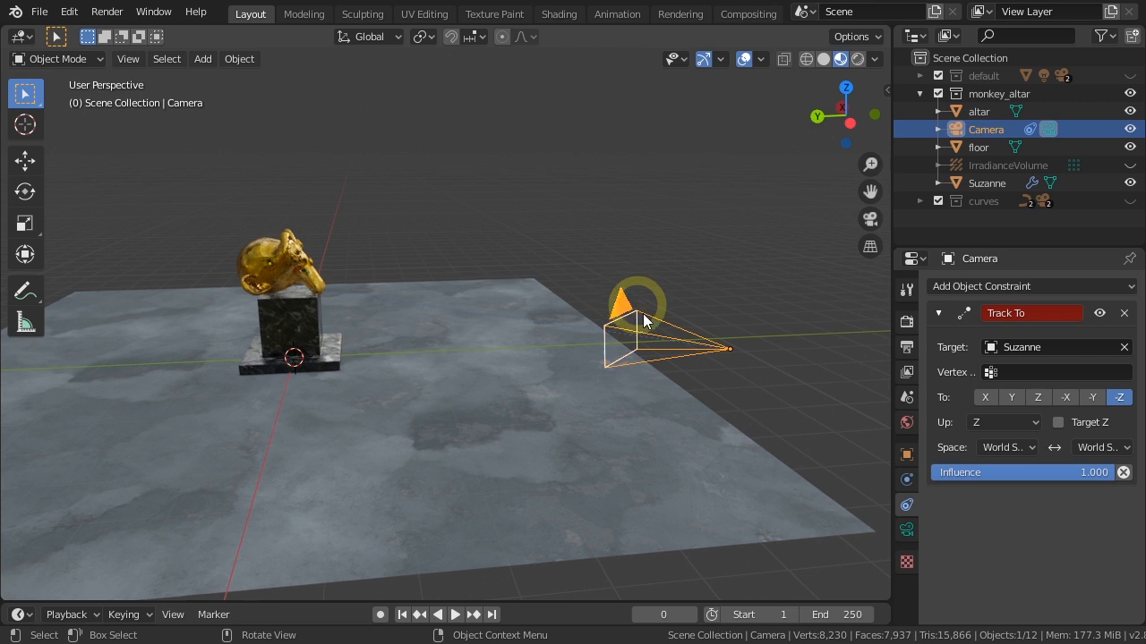
left_click(996, 421)
left_click(976, 463)
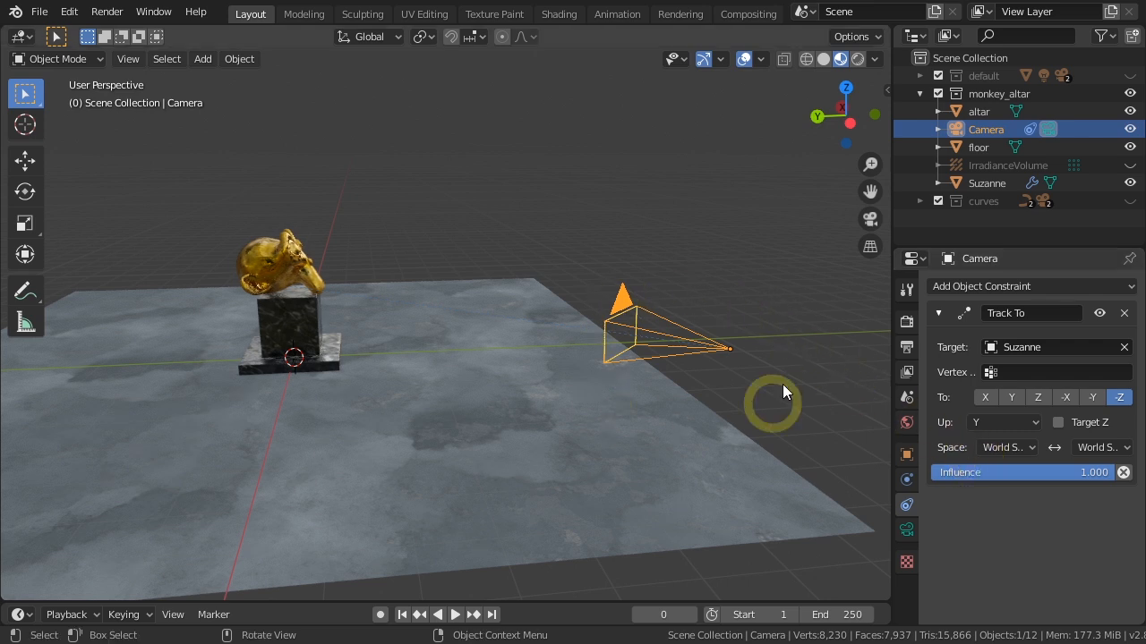
- Look through the camera and move Suzanne along the green Y axis to test the tracking
key("KP_0")
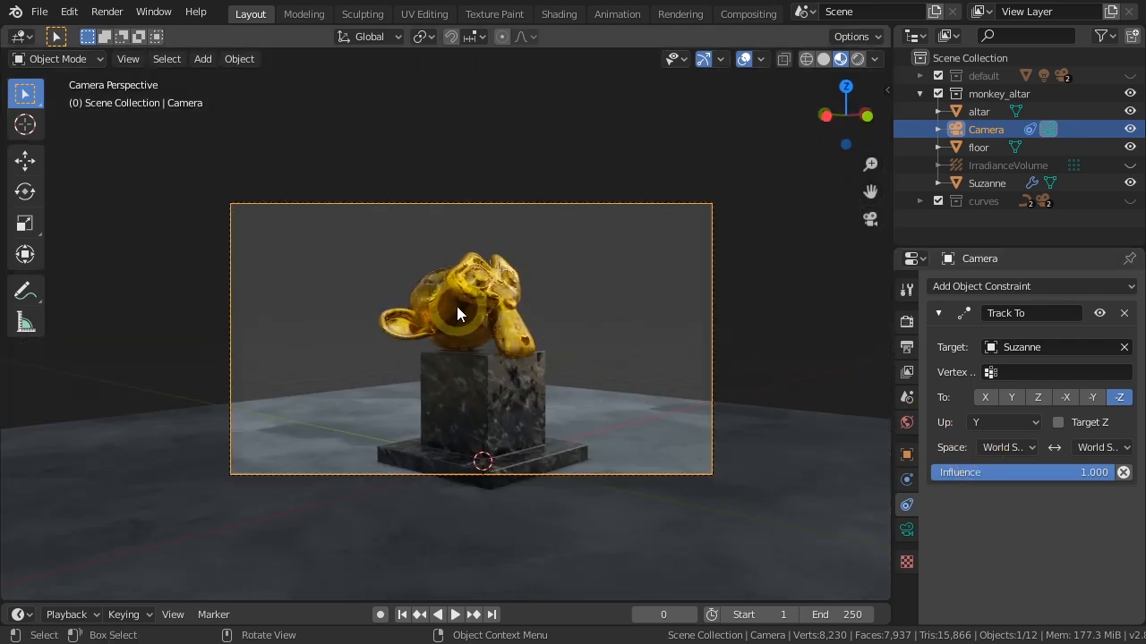
left_click(456, 307)
left_click(26, 159)
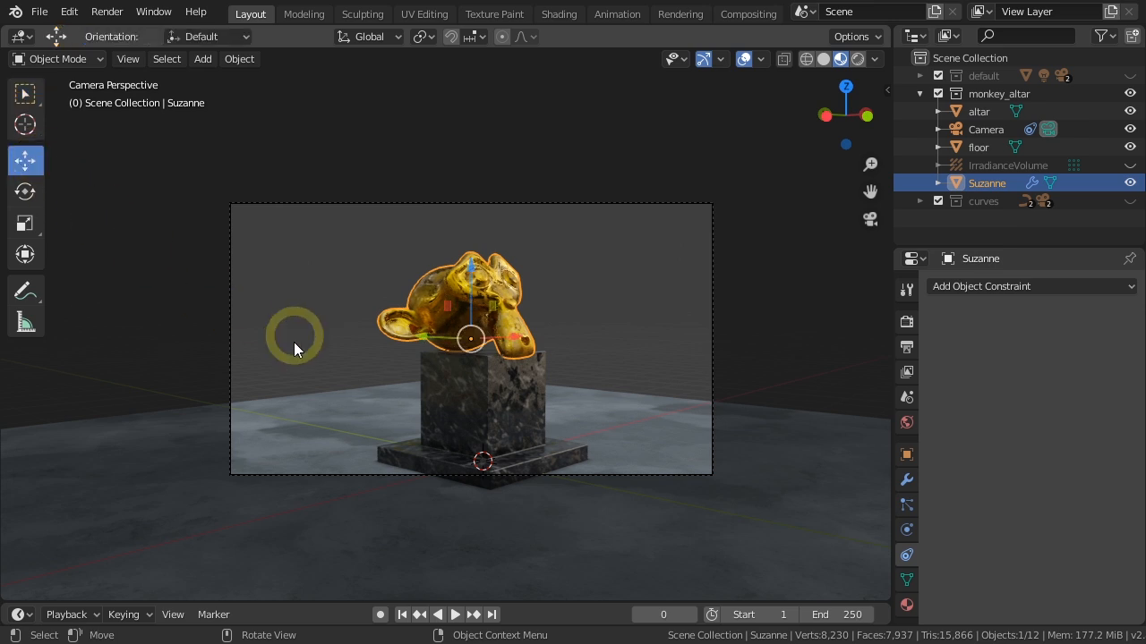
left_click_drag(431, 338, 407, 348)
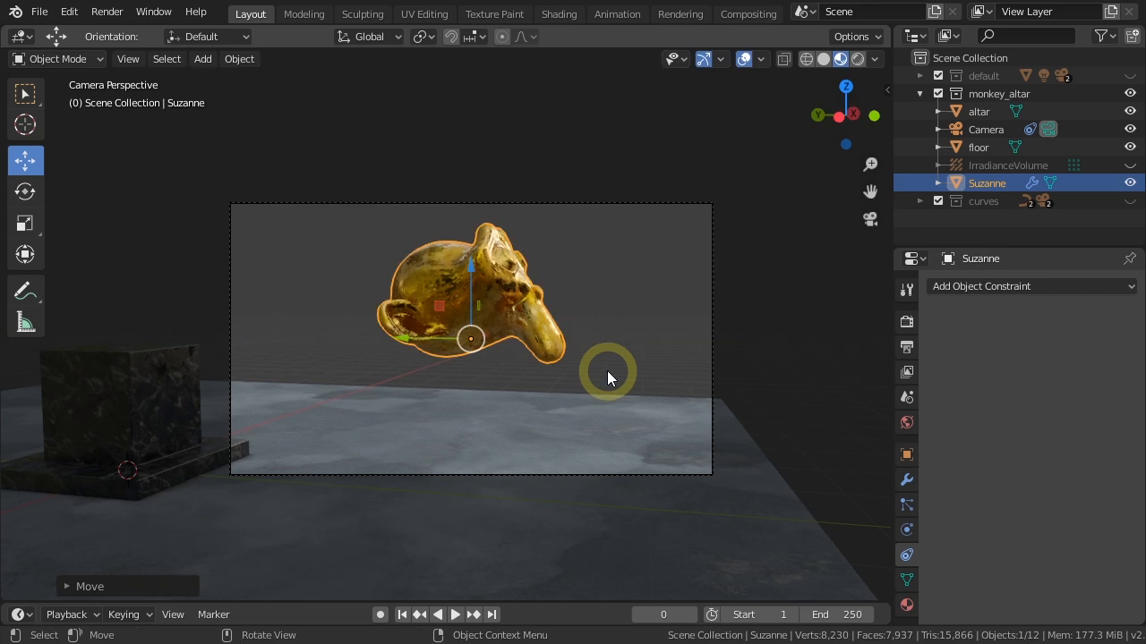
- Enable Target Z on the camera's Track To constraint and rotate Suzanne to test the camera's tilt
left_click(609, 204)
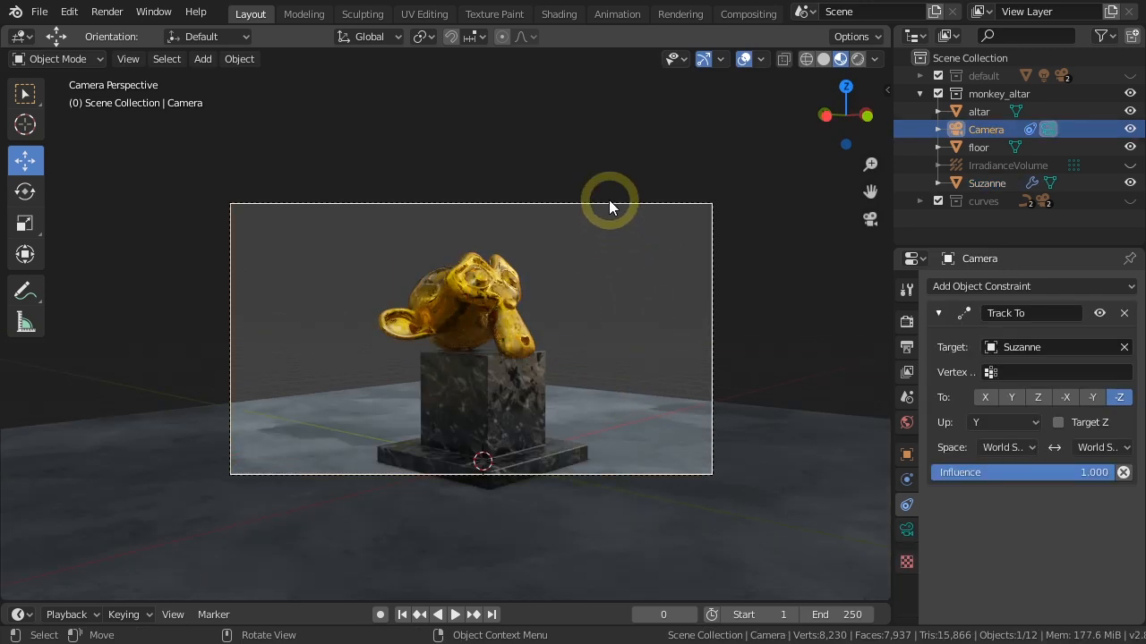
left_click(1059, 422)
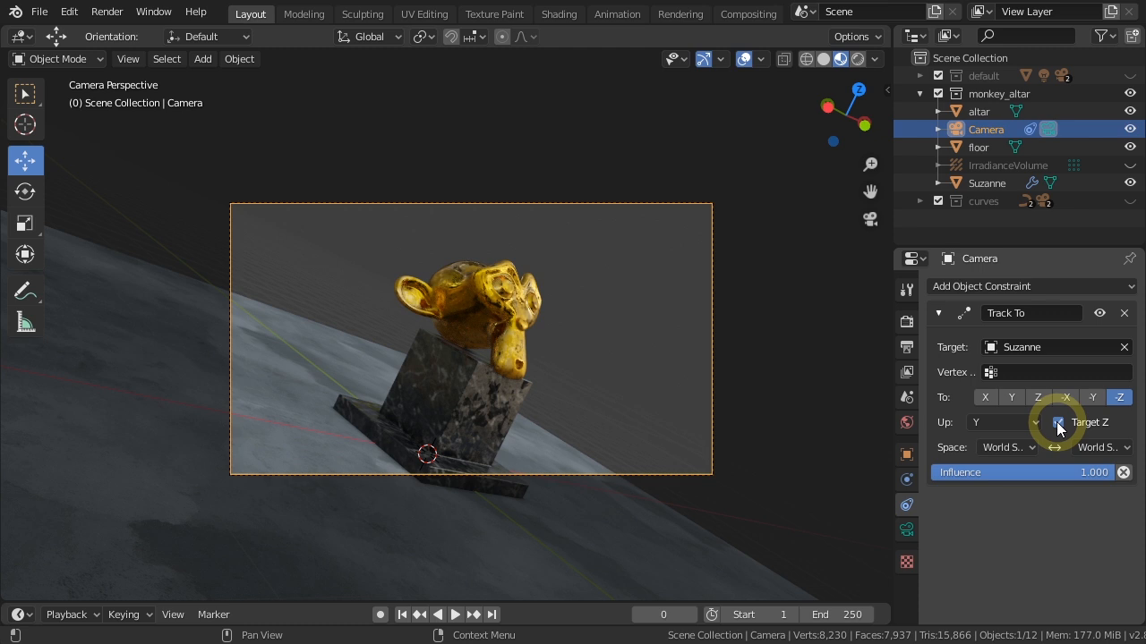
left_click(500, 315)
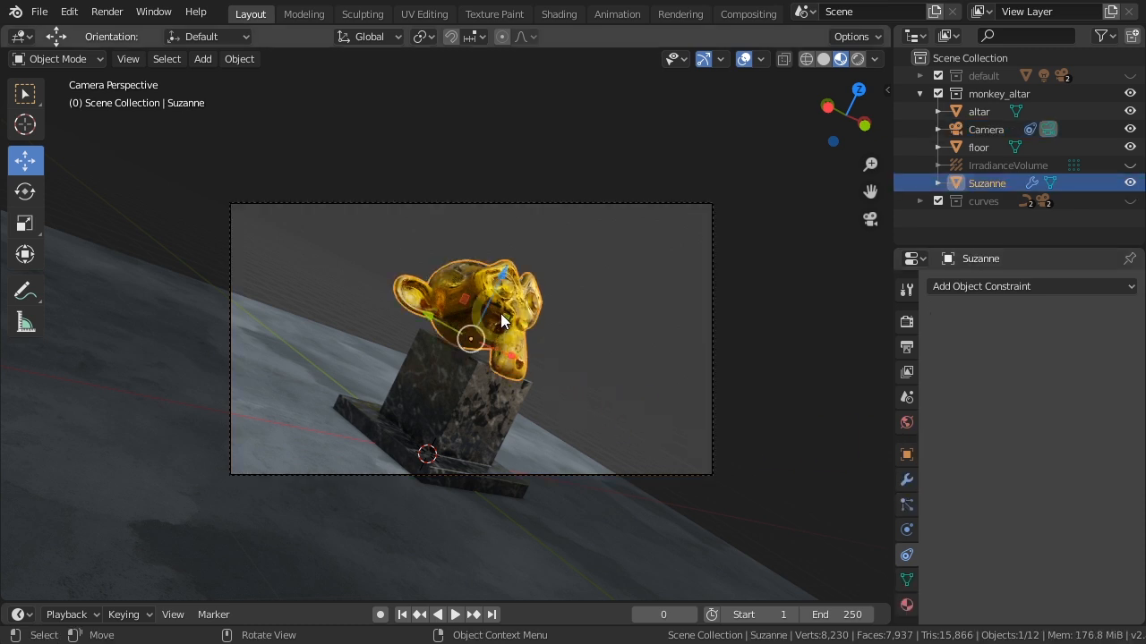
key("r")
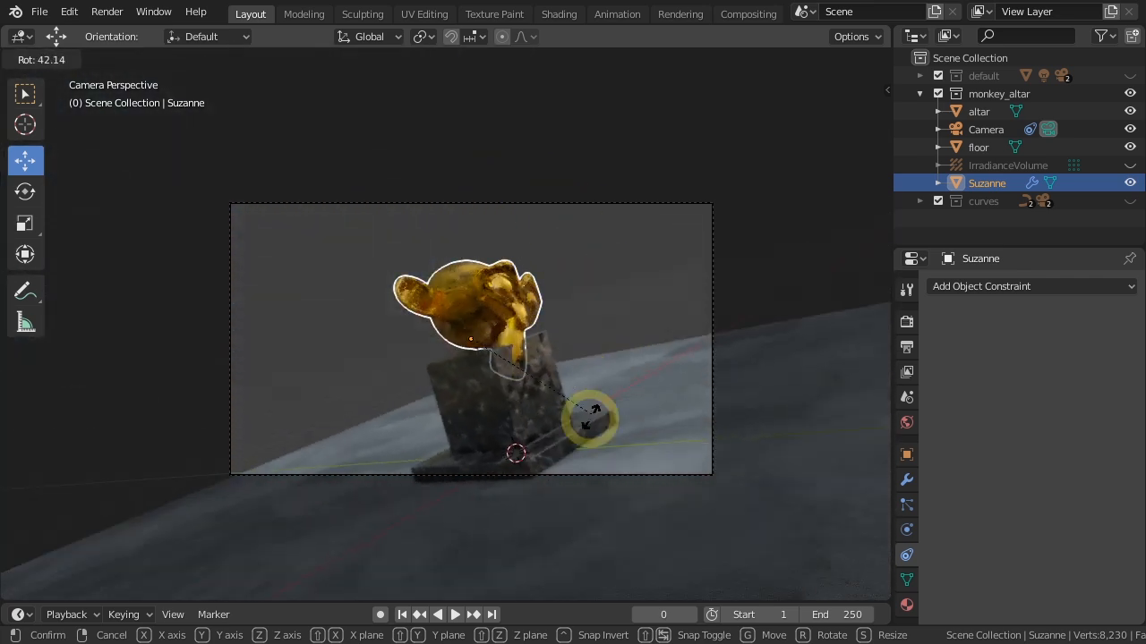
left_click(580, 452)
- Undo Suzanne's rotation and disable Target Z on the camera's Track To constraint
key("ctrl+z")
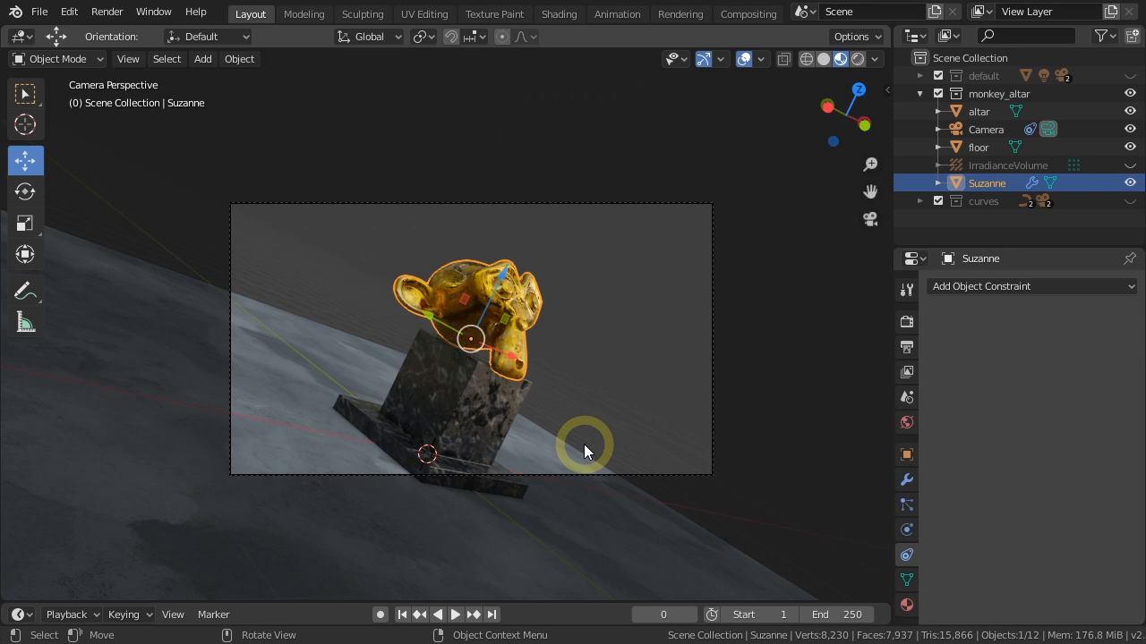
left_click(679, 438)
left_click(712, 395)
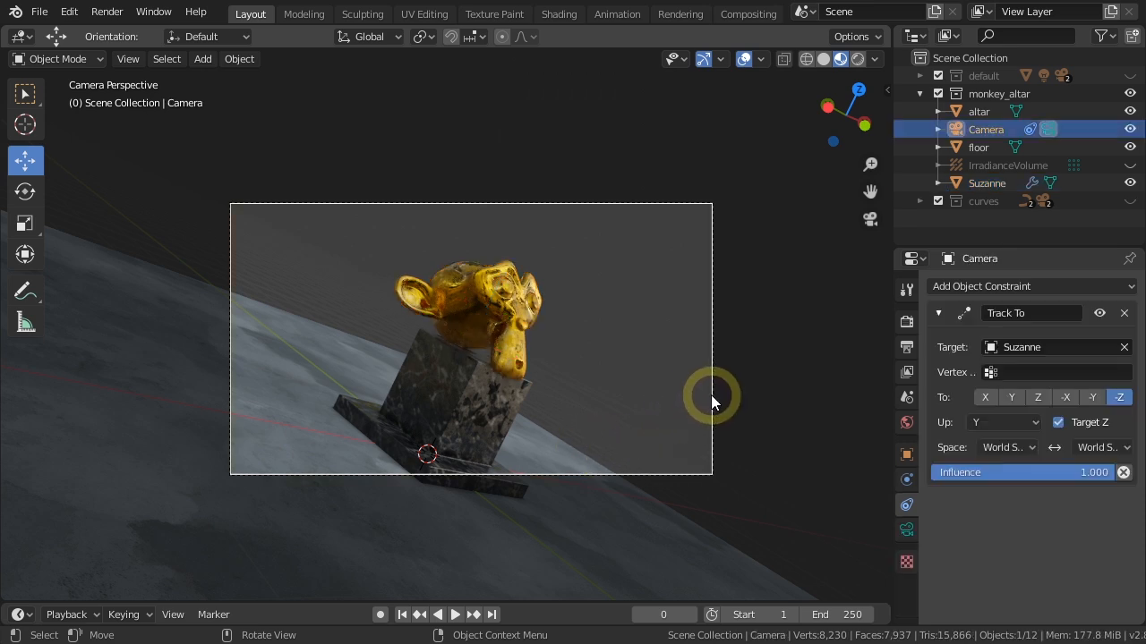
left_click(1065, 421)
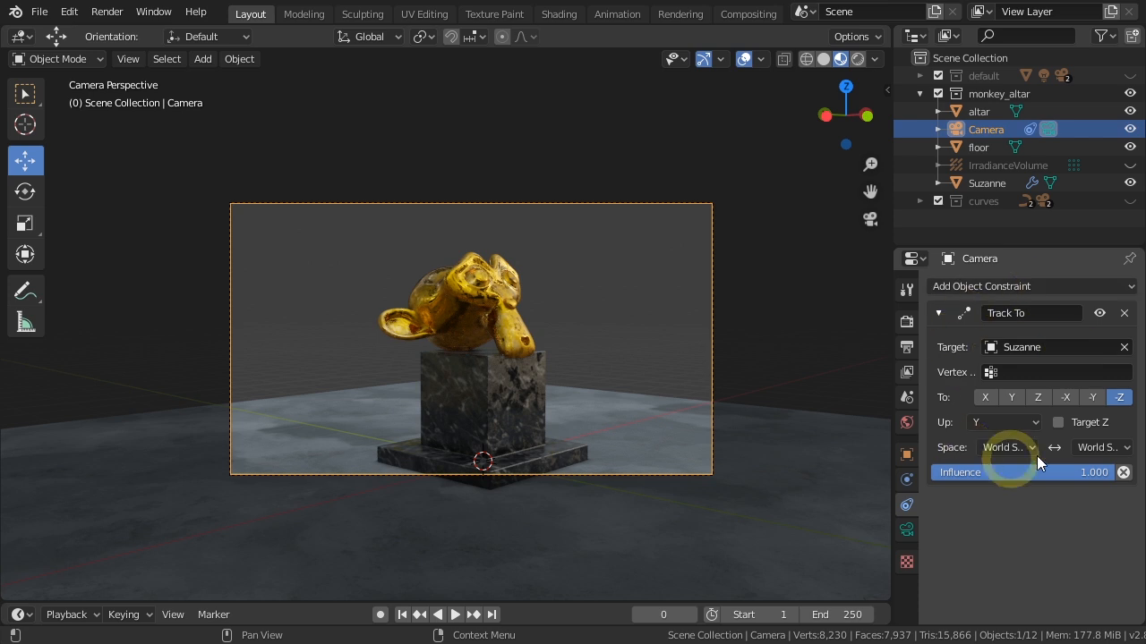
- Remove the Track To constraint from the camera and select Suzanne
left_click(1124, 313)
left_click_drag(478, 277, 525, 256)
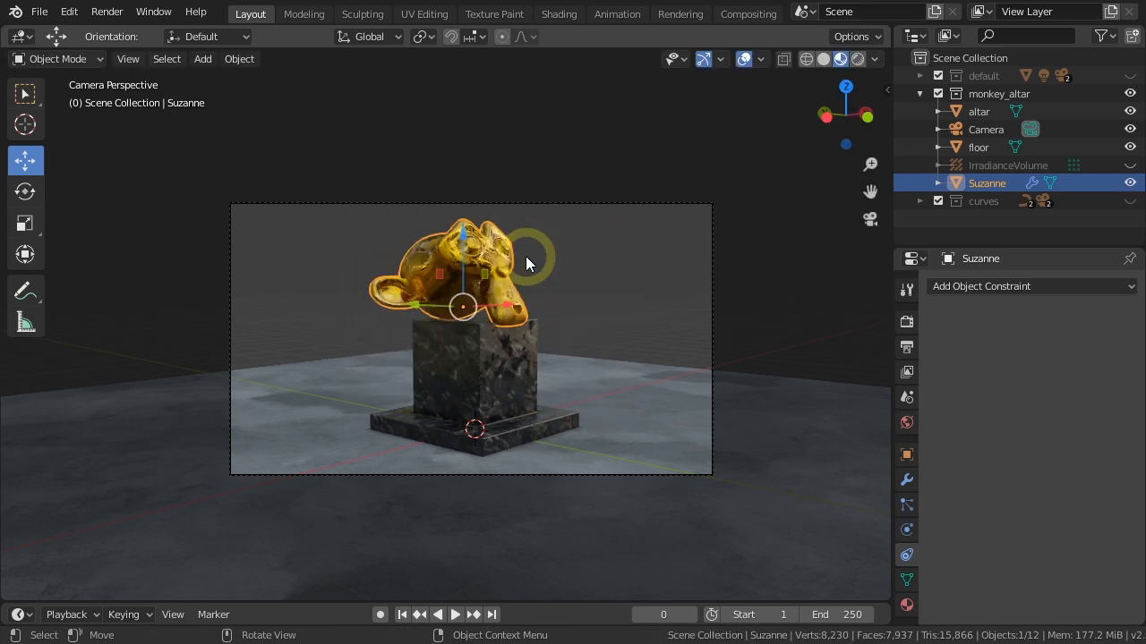
left_click(624, 308)
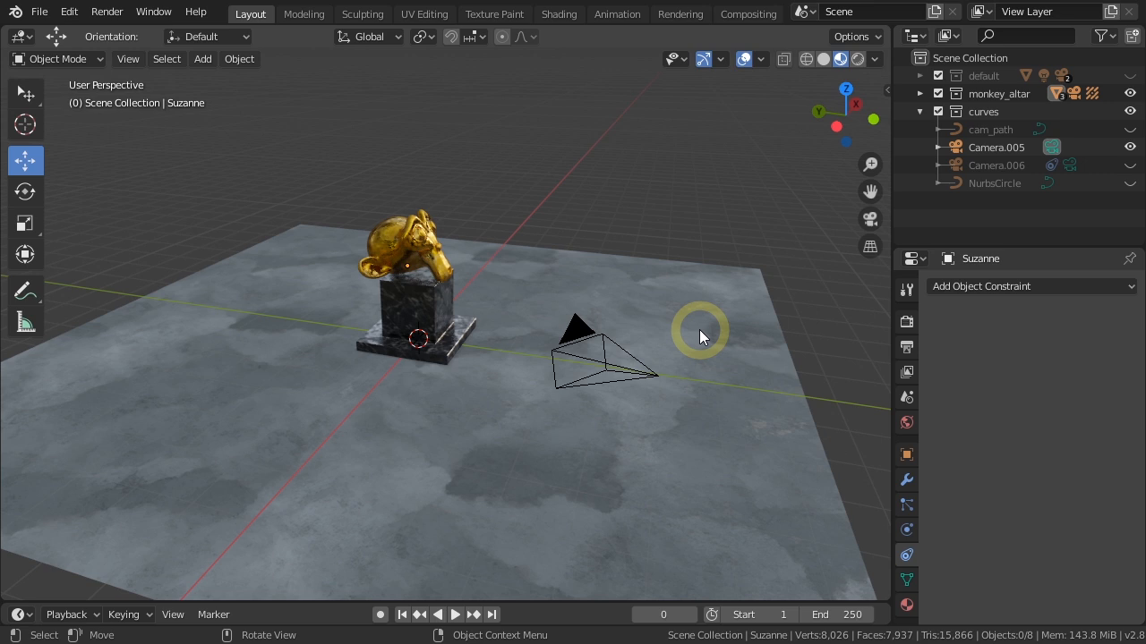
- Show the cam_path curve and clear the location and rotation of Camera.005 in wireframe view
left_click(1130, 129)
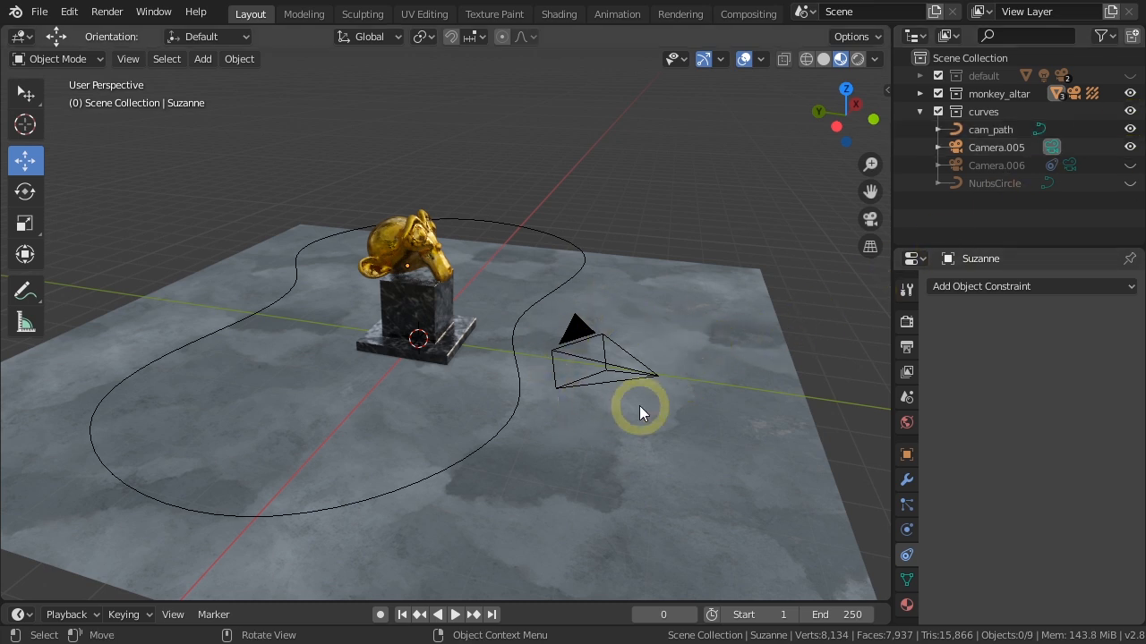
left_click(578, 333)
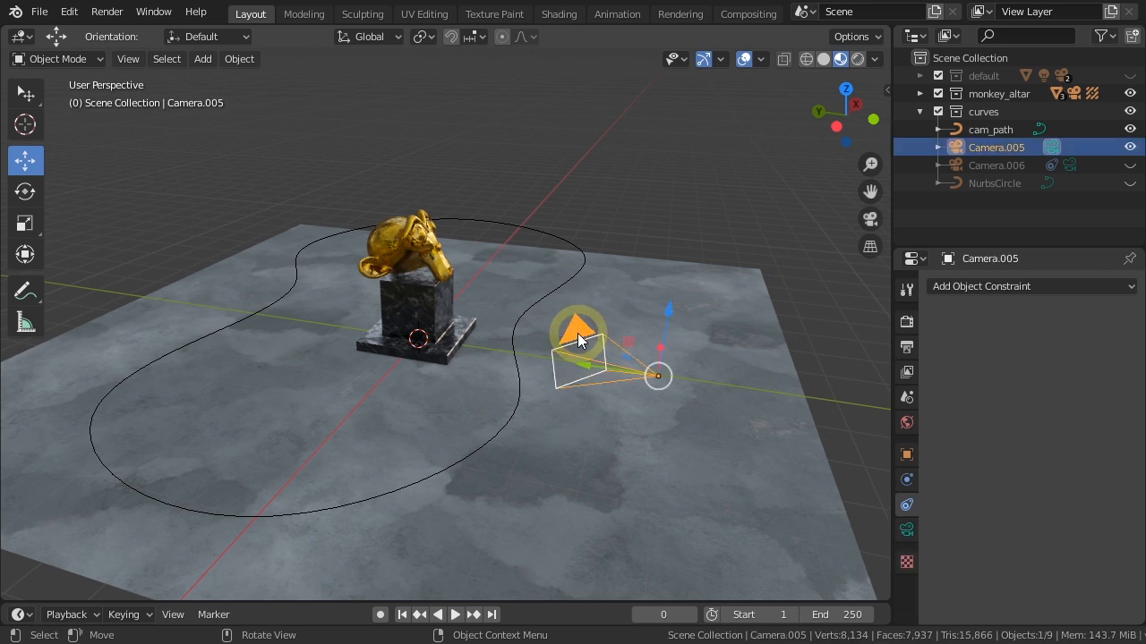
key("shift+z")
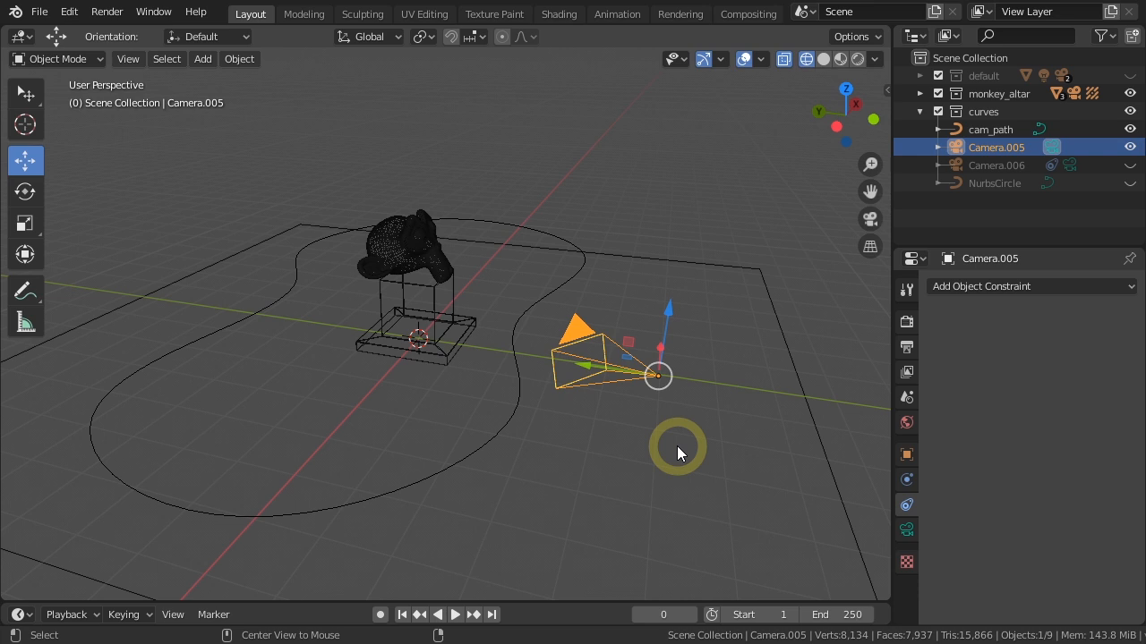
key("alt+g")
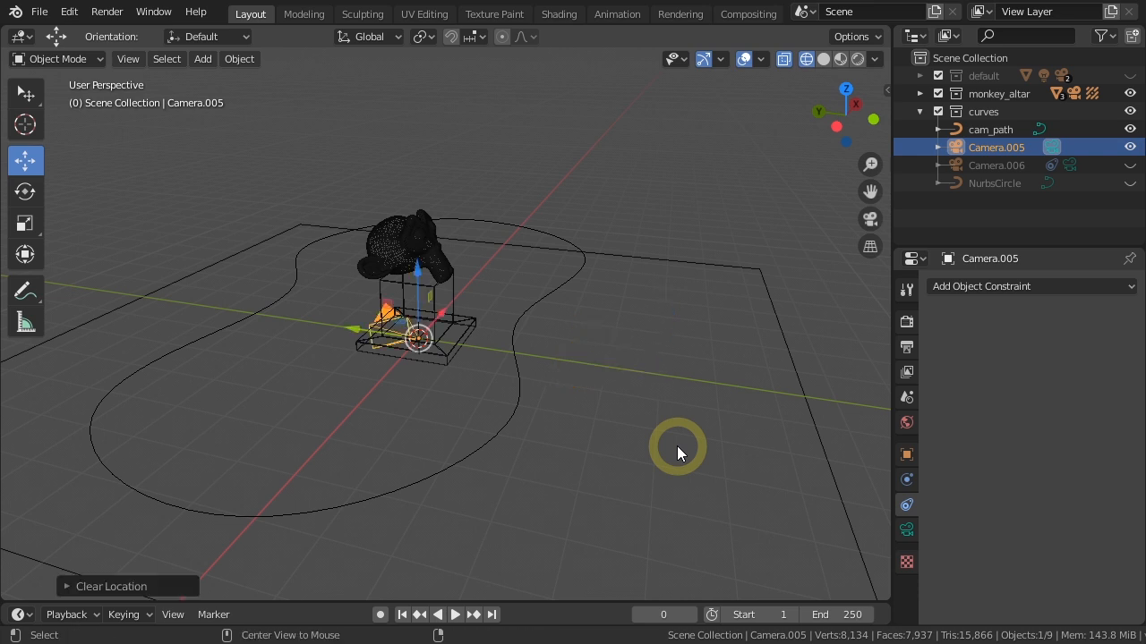
key("alt+r")
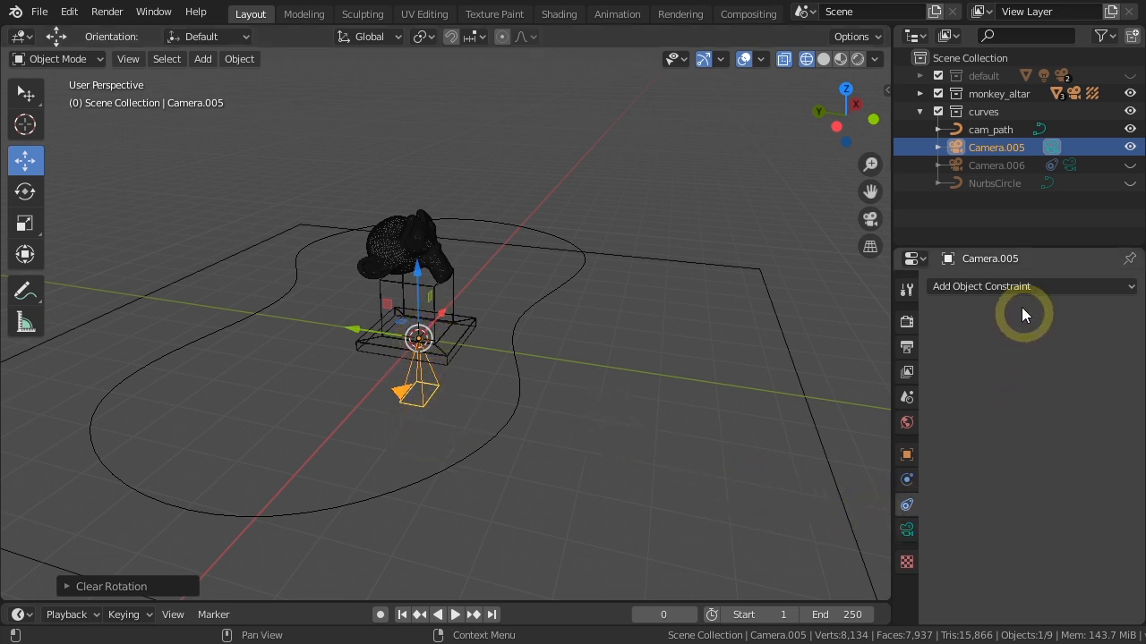
- Add a Follow Path constraint to Camera.005 with cam_path as its target
left_click(1004, 286)
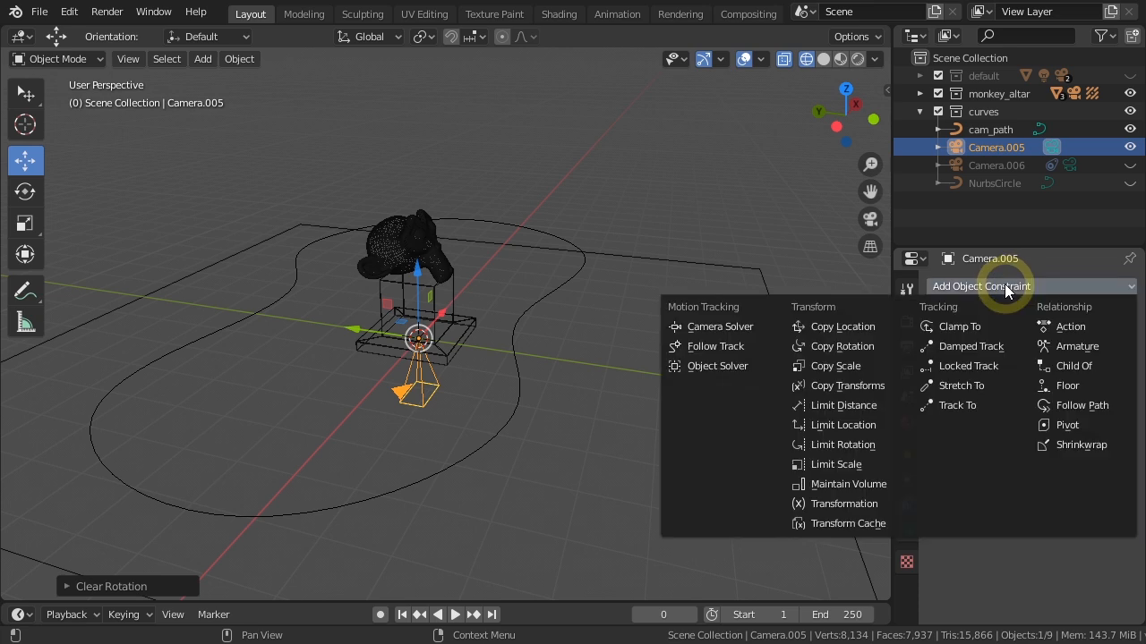
left_click(1079, 405)
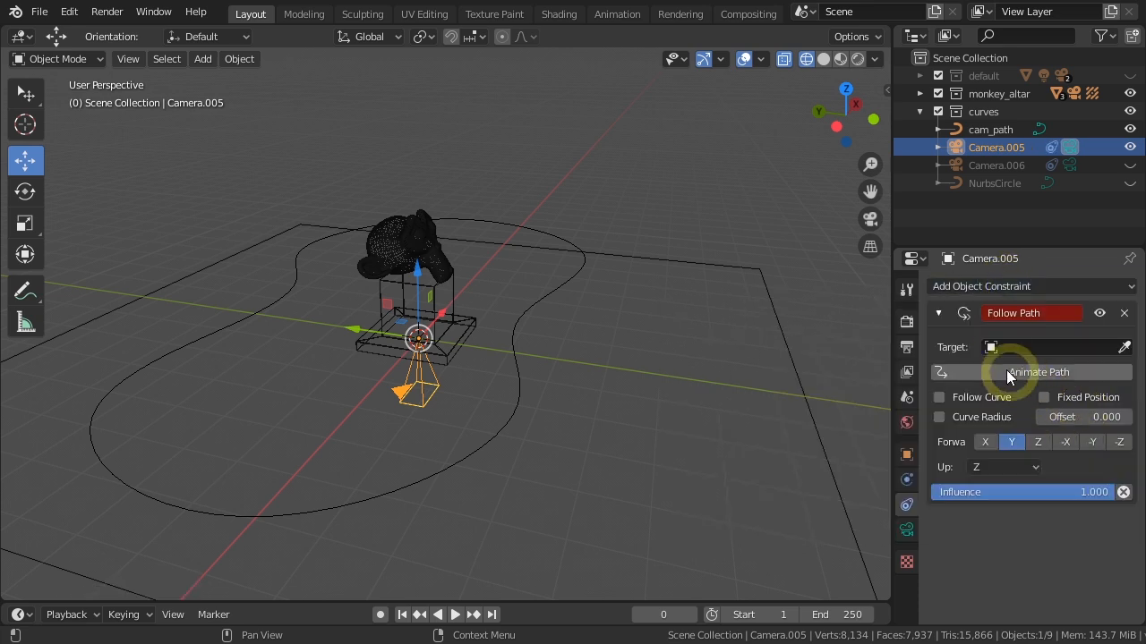
left_click(993, 347)
left_click(974, 372)
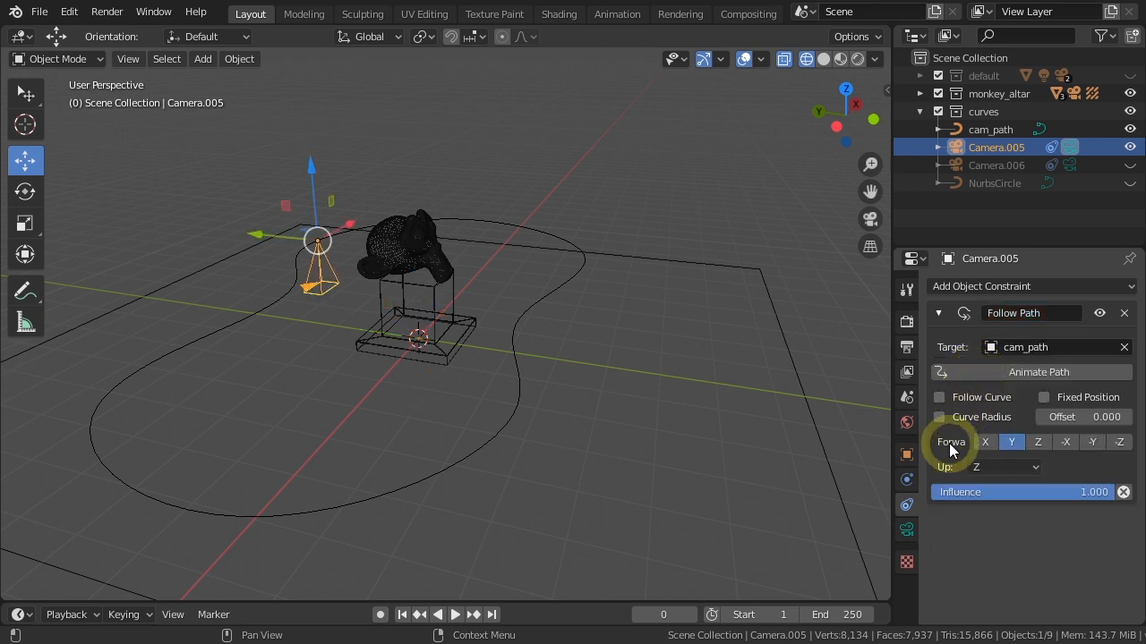
- Set the Follow Path constraint to Forward -Z and Up Y, and enable Follow Curve
left_click(1119, 441)
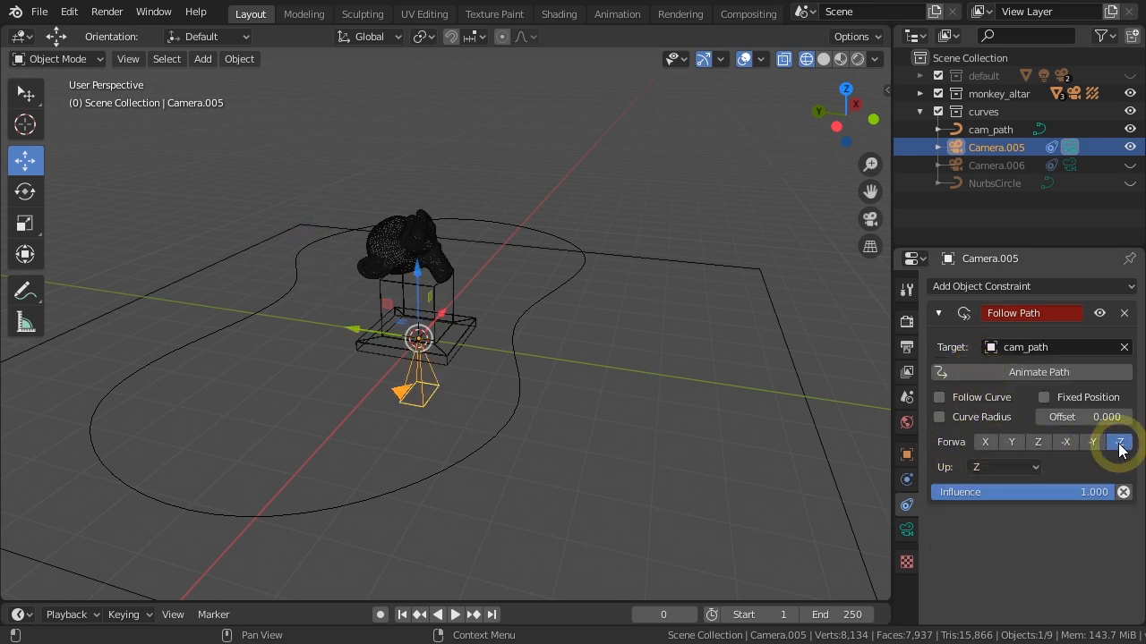
left_click(999, 468)
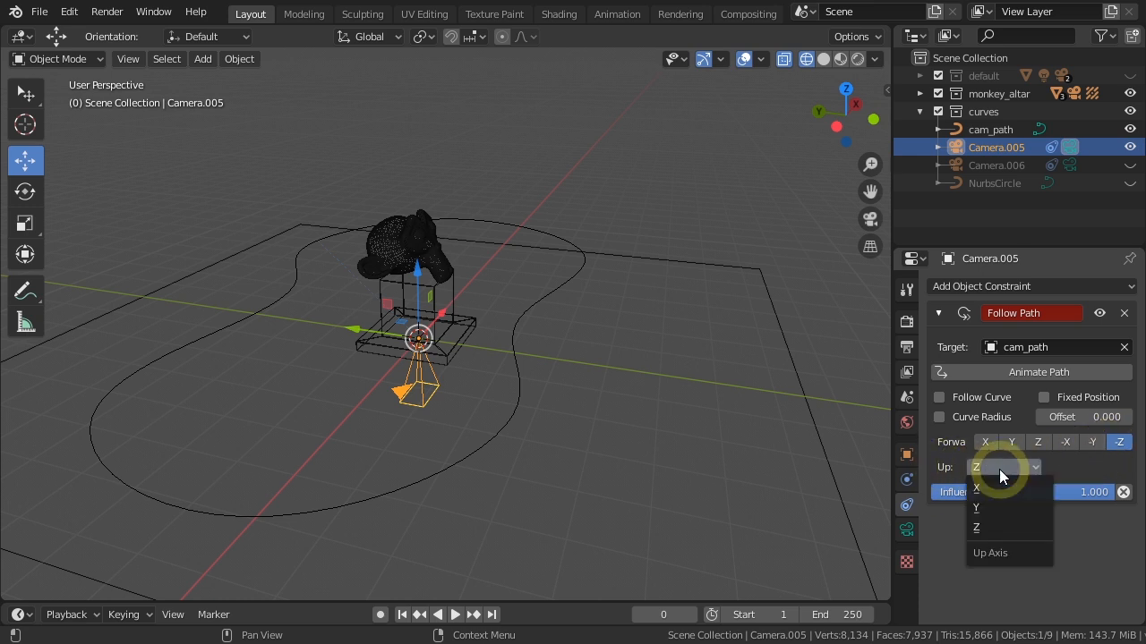
left_click(980, 507)
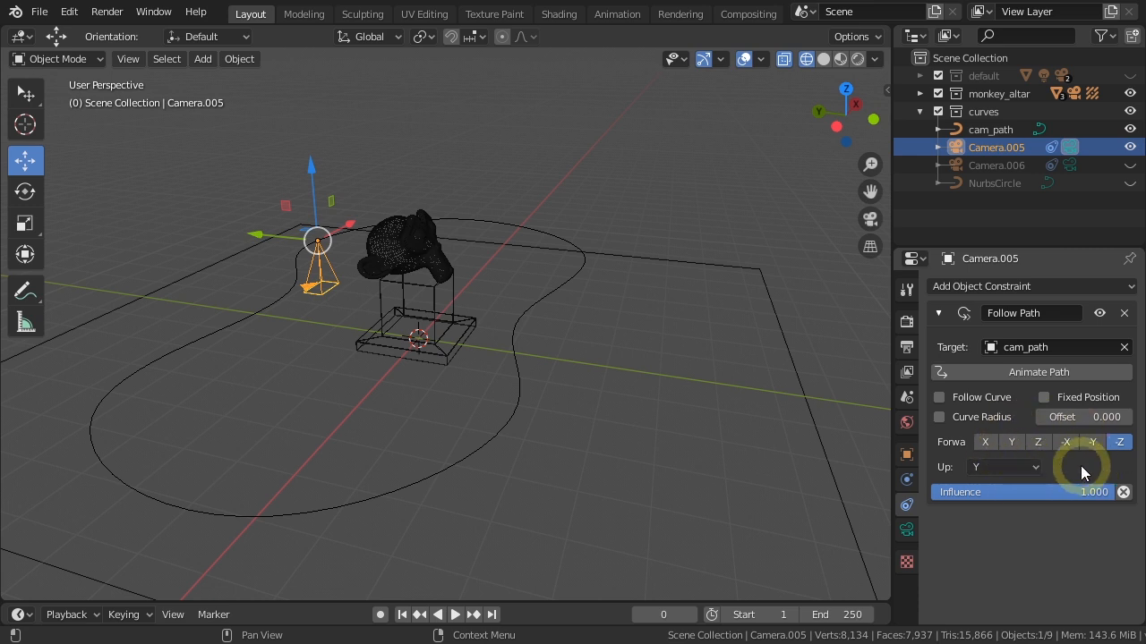
left_click(939, 397)
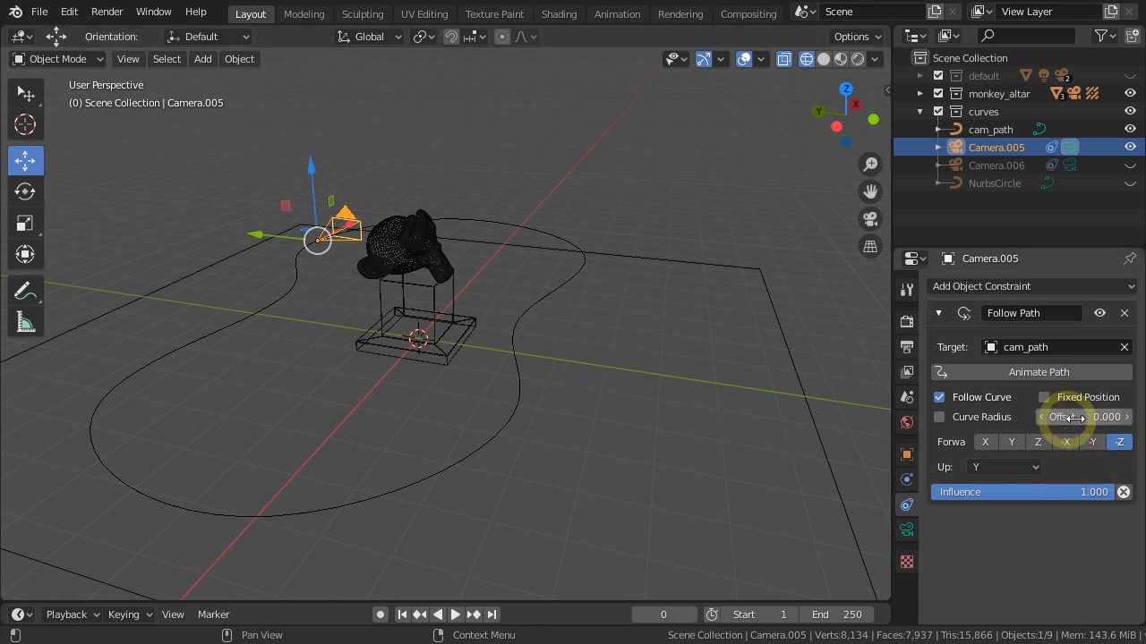
- Slide Camera.005 along the path to an Offset of -81.6, and on to -139.3 while looking through it in material preview
mouse_move(1063, 418)
left_mouse_down()
mouse_move(1088, 418)
mouse_move(951, 453)
mouse_move(805, 402)
mouse_move(341, 375)
left_mouse_up()
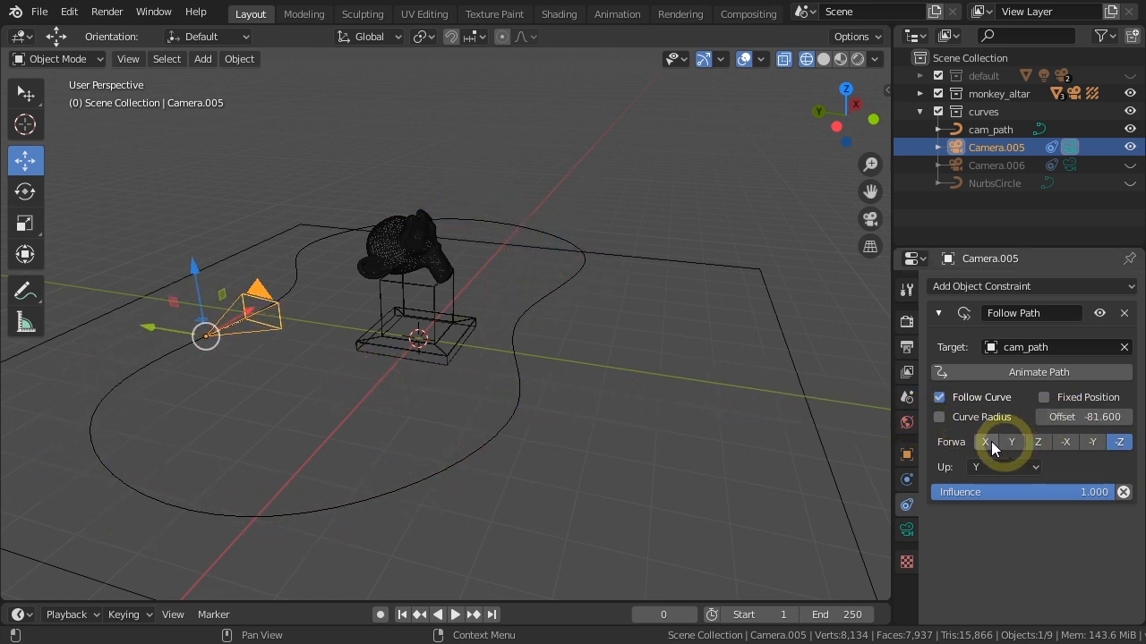
key("z")
key("KP_0")
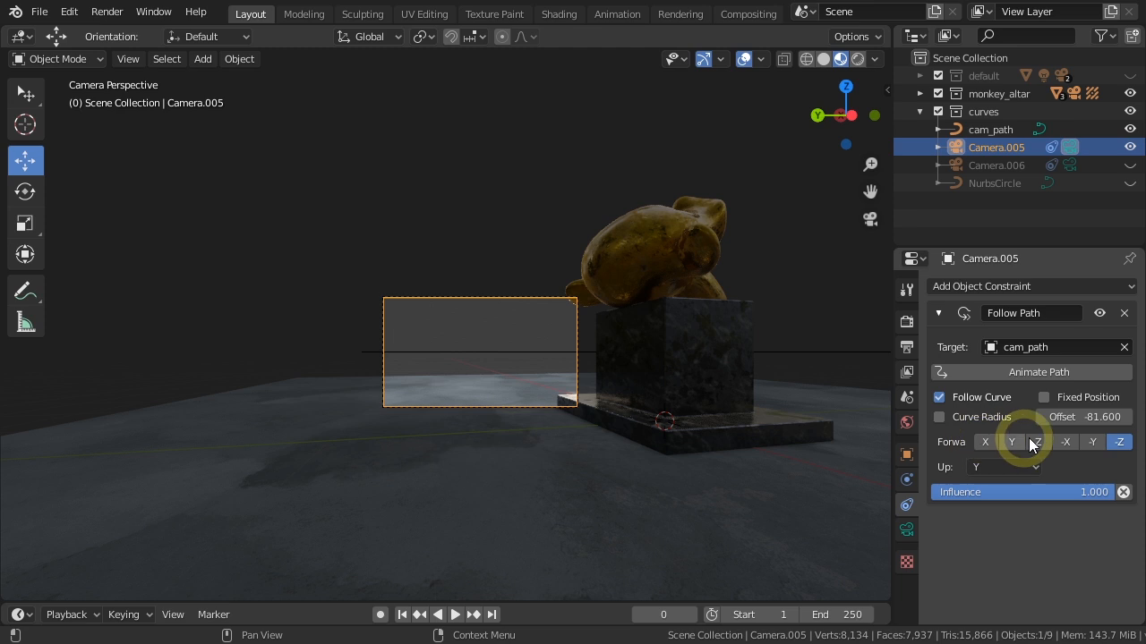
left_click_drag(1056, 421, 548, 387)
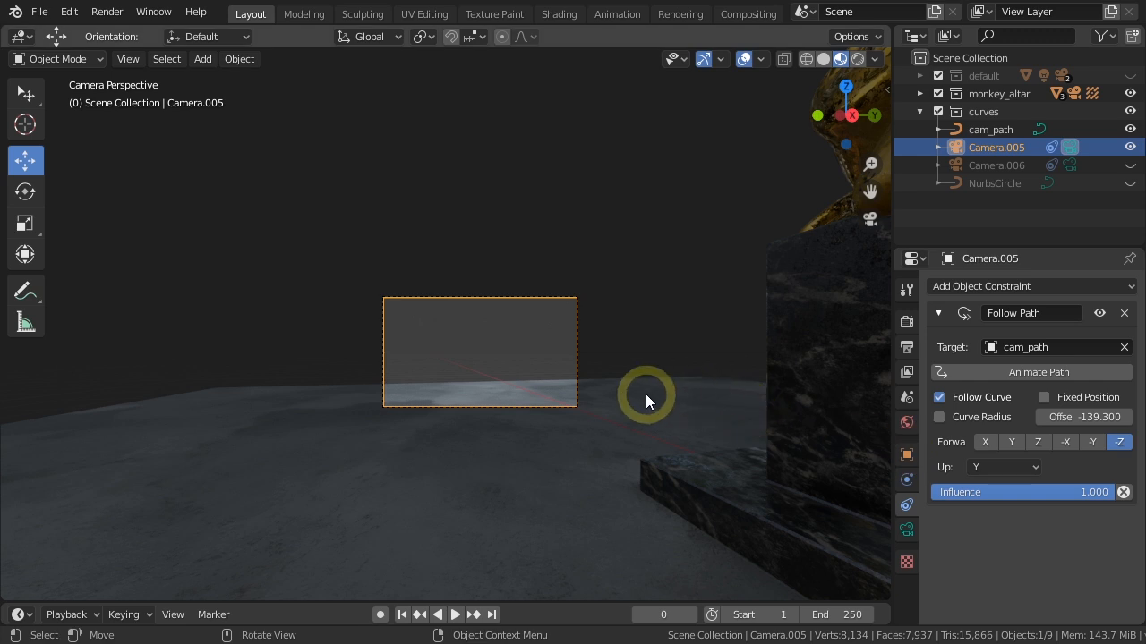
key("KP_0")
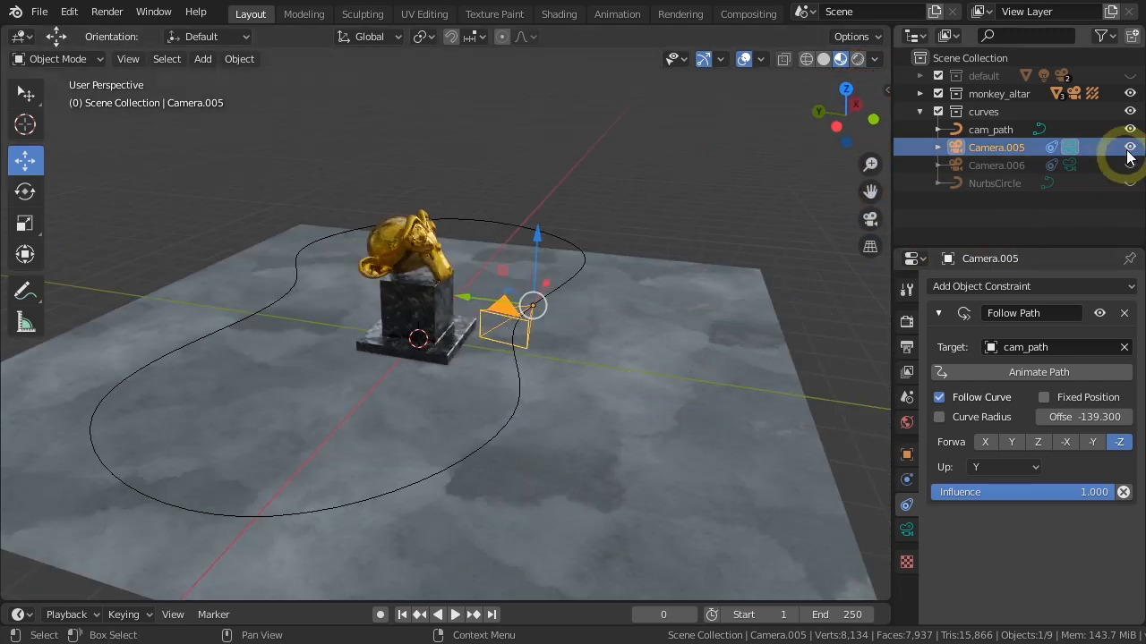
- Hide cam_path and Camera.005, show Camera.006 and NurbsCircle, and enlarge the area listing Camera.006's constraints
left_click(1129, 130)
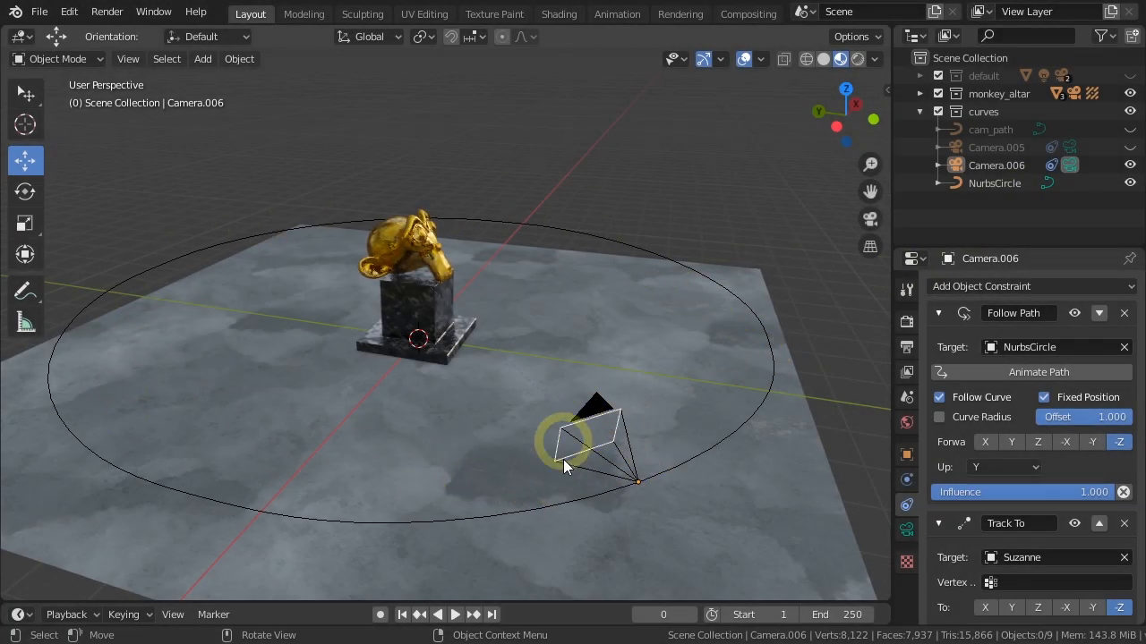
left_click_drag(983, 248, 979, 195)
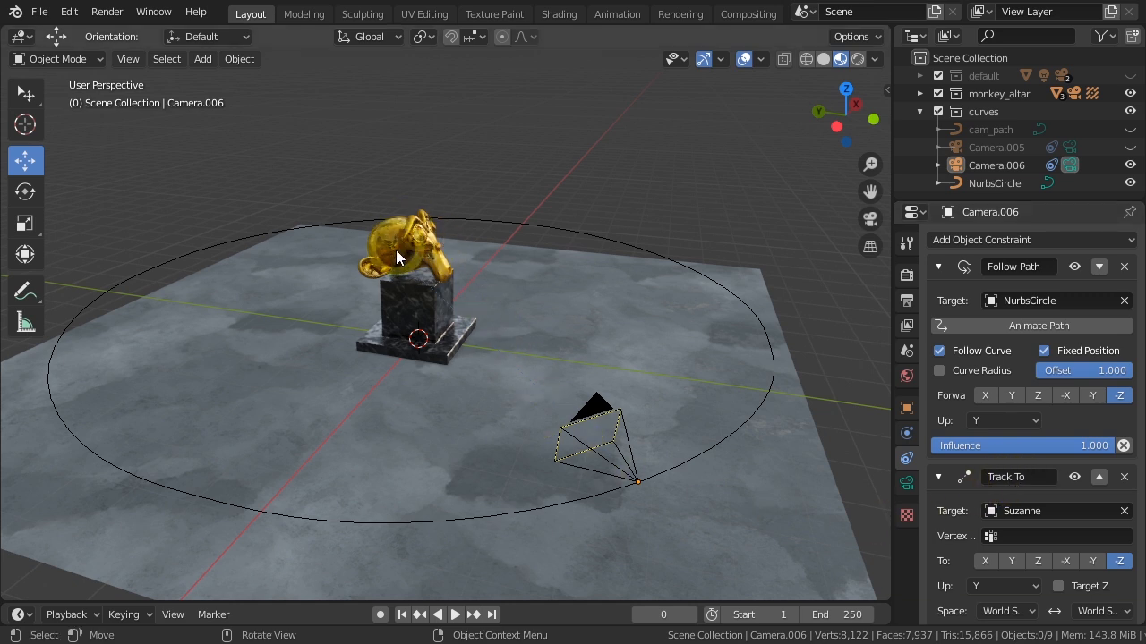
- Look through Camera.006 and try sliding it around NurbsCircle with the Follow Path Offset
key("KP_0")
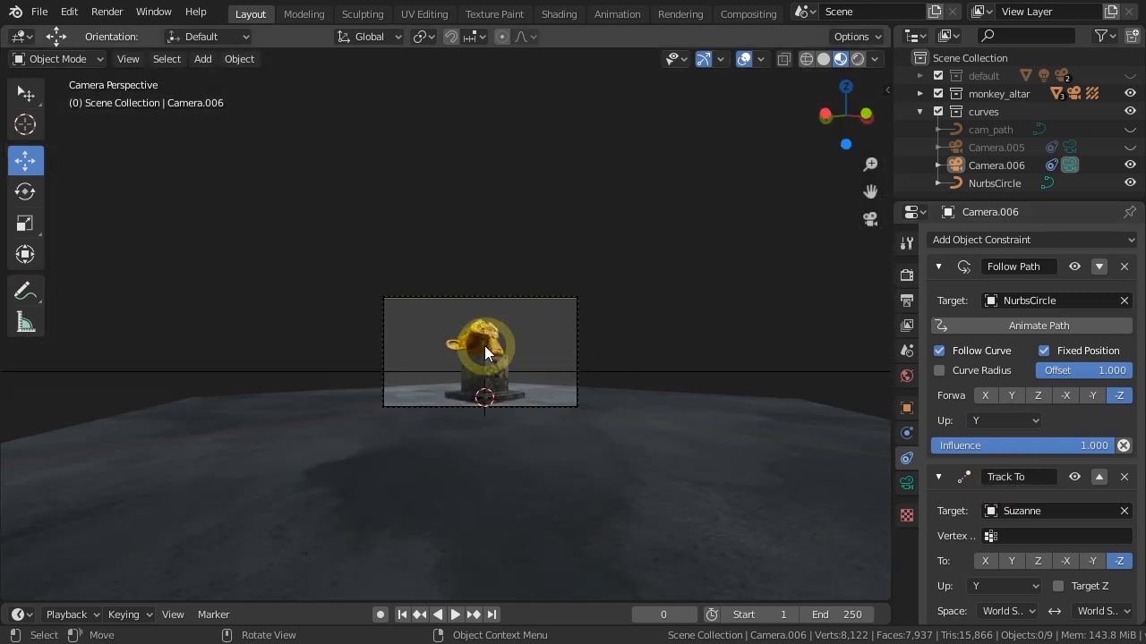
scroll(485, 350, "up", 3)
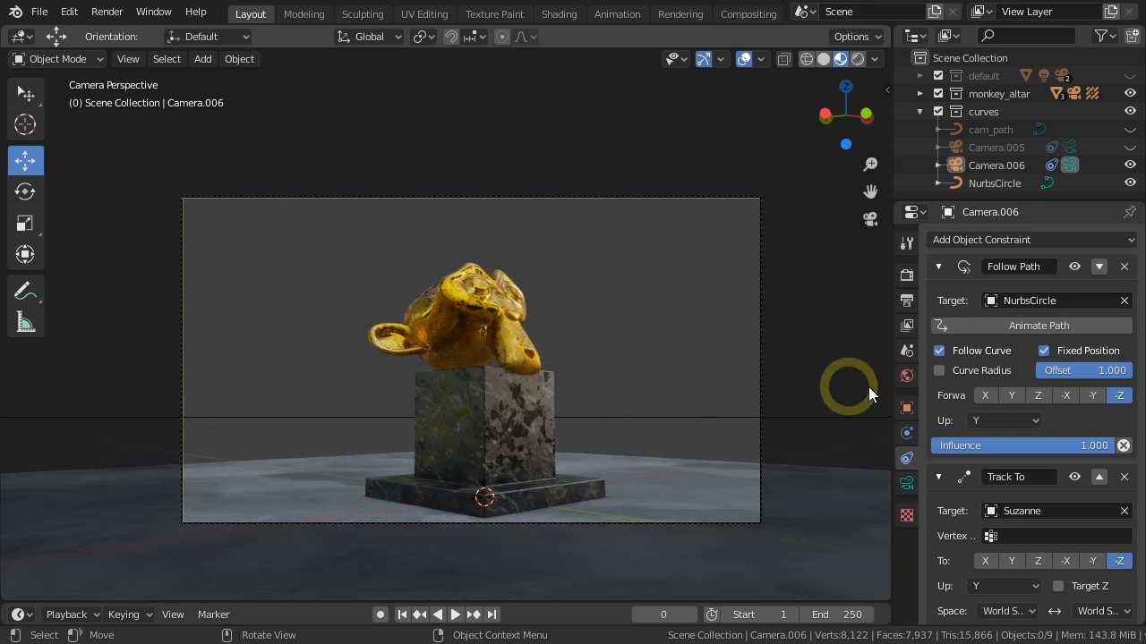
left_click_drag(1049, 376, 1099, 402)
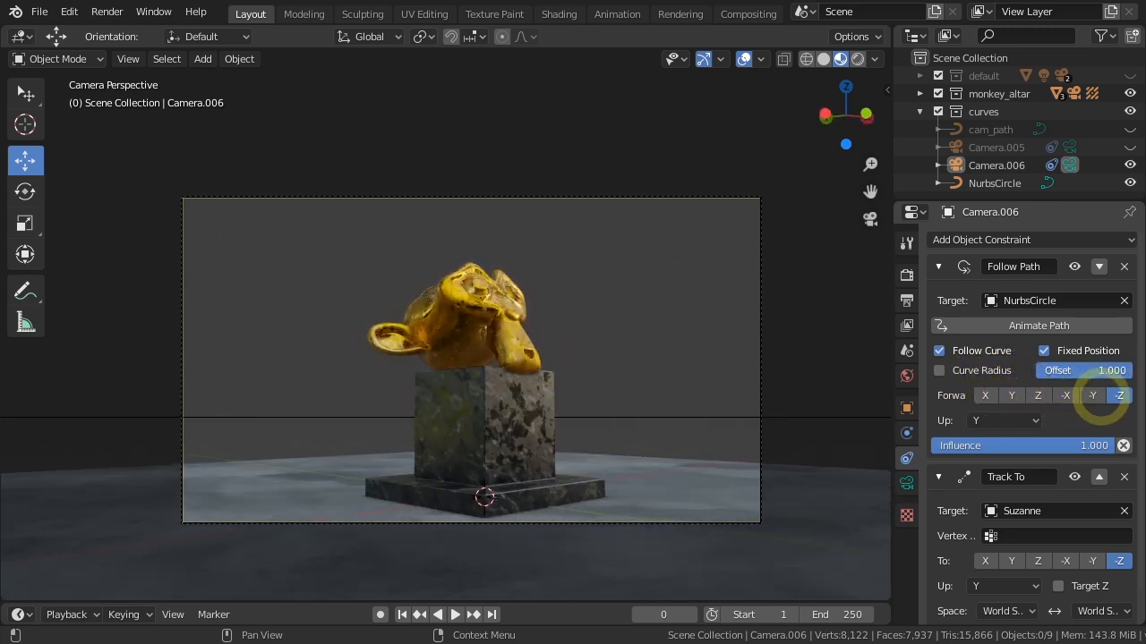